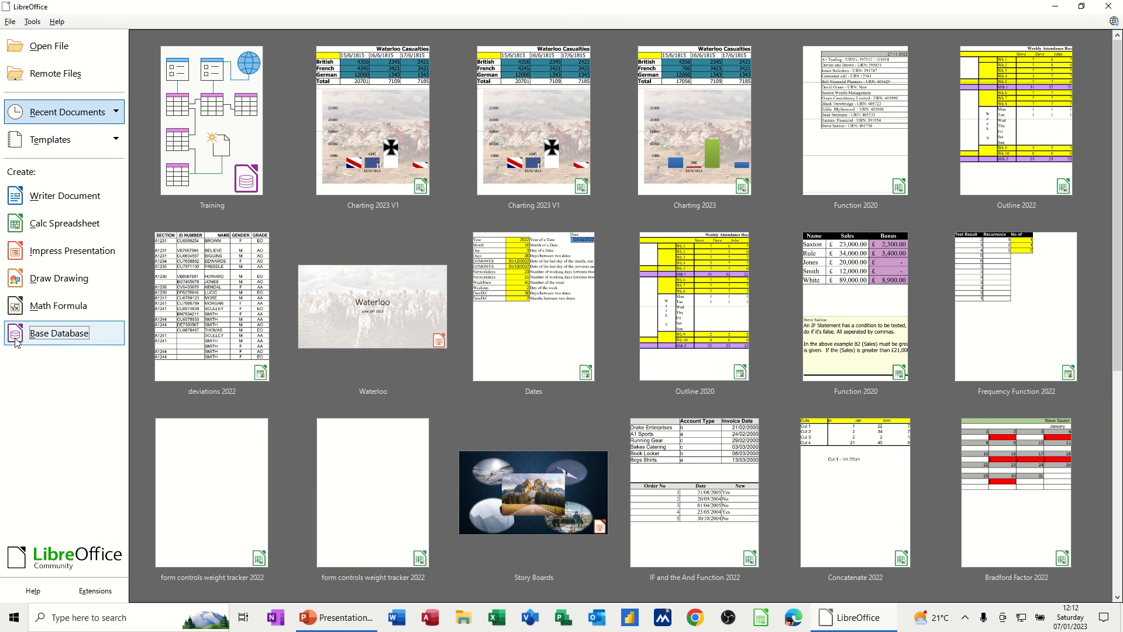
Step: Create a new embedded HSQLDB database that is not registered but opens for editing, and save it as Courses
{"action": "left_click", "coordinate": [57, 337]}
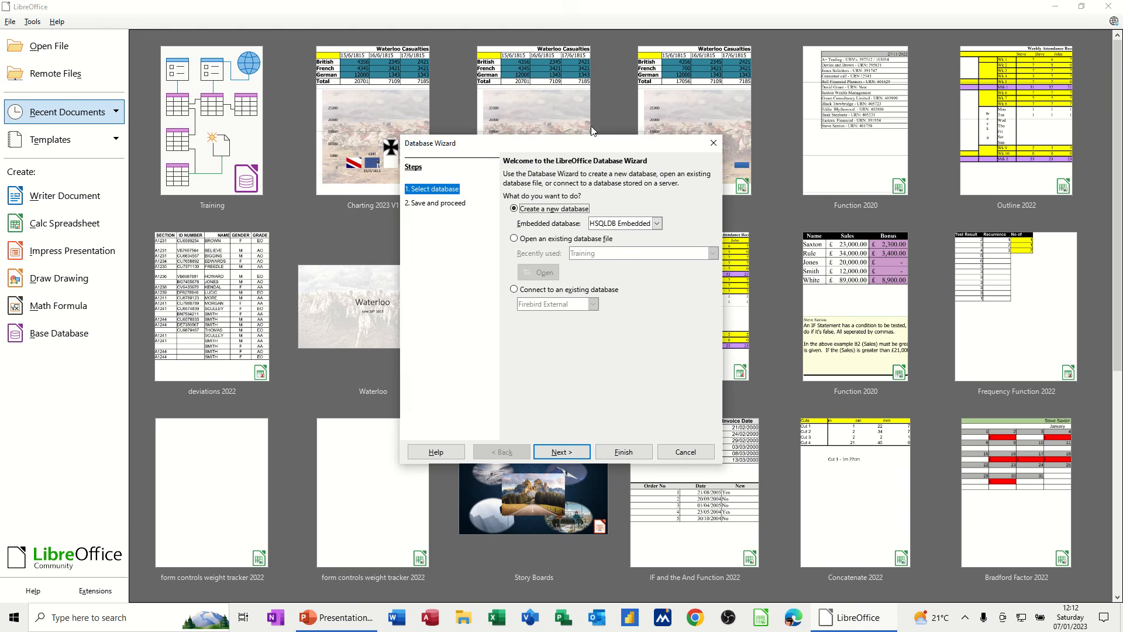
{"action": "left_click_drag", "start_coordinate": [567, 138], "coordinate": [471, 126]}
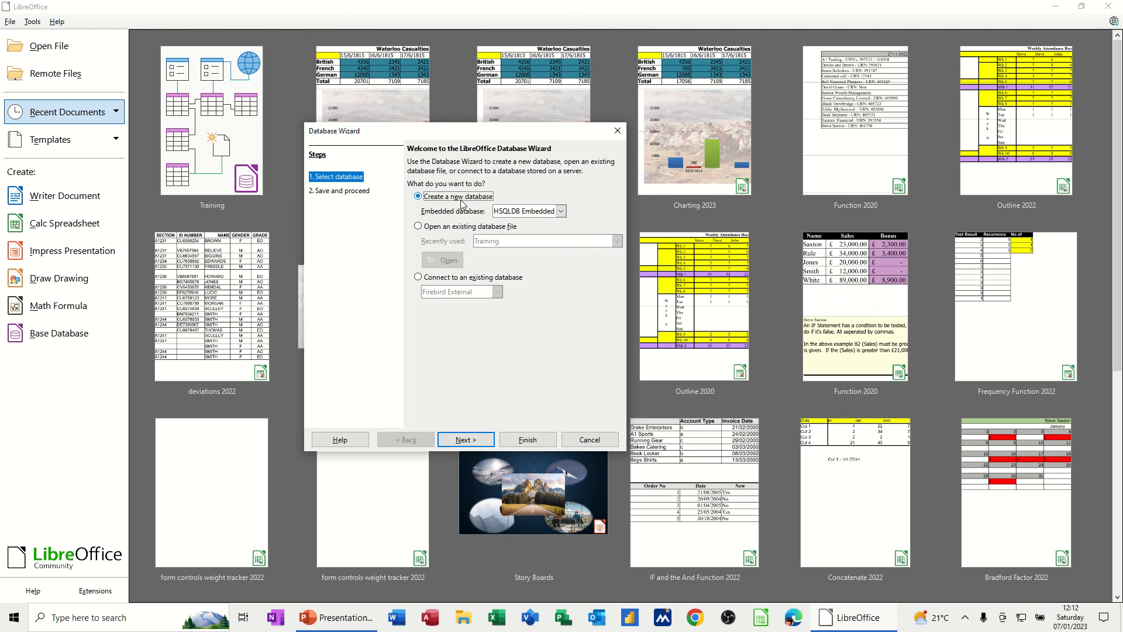
{"action": "left_click", "coordinate": [466, 440]}
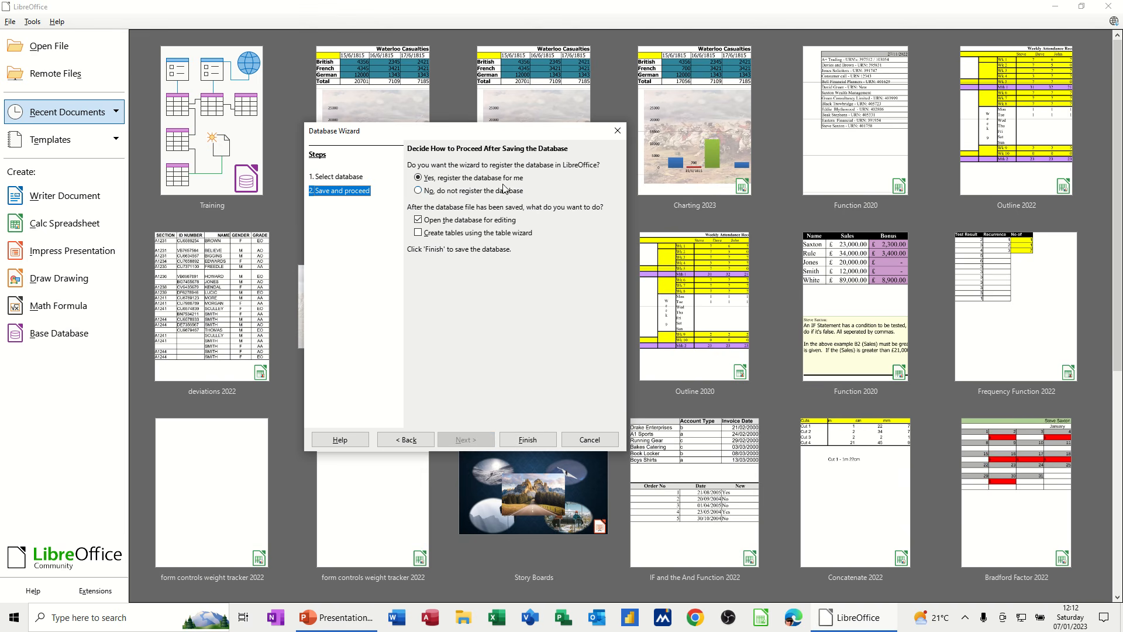
{"action": "left_click", "coordinate": [419, 192]}
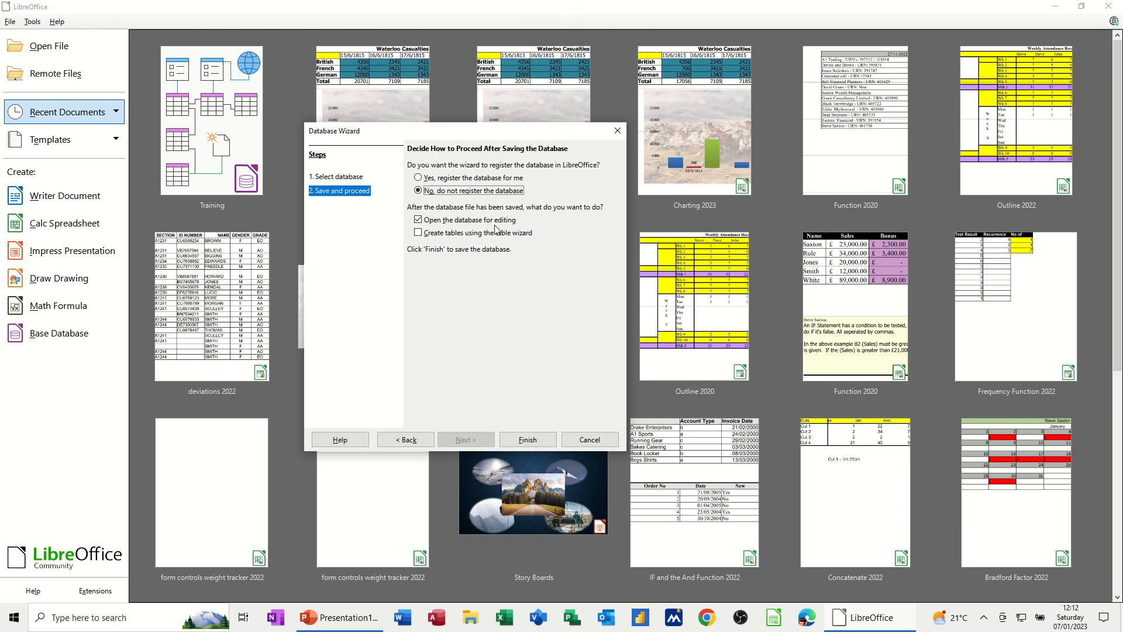
{"action": "left_click", "coordinate": [533, 443]}
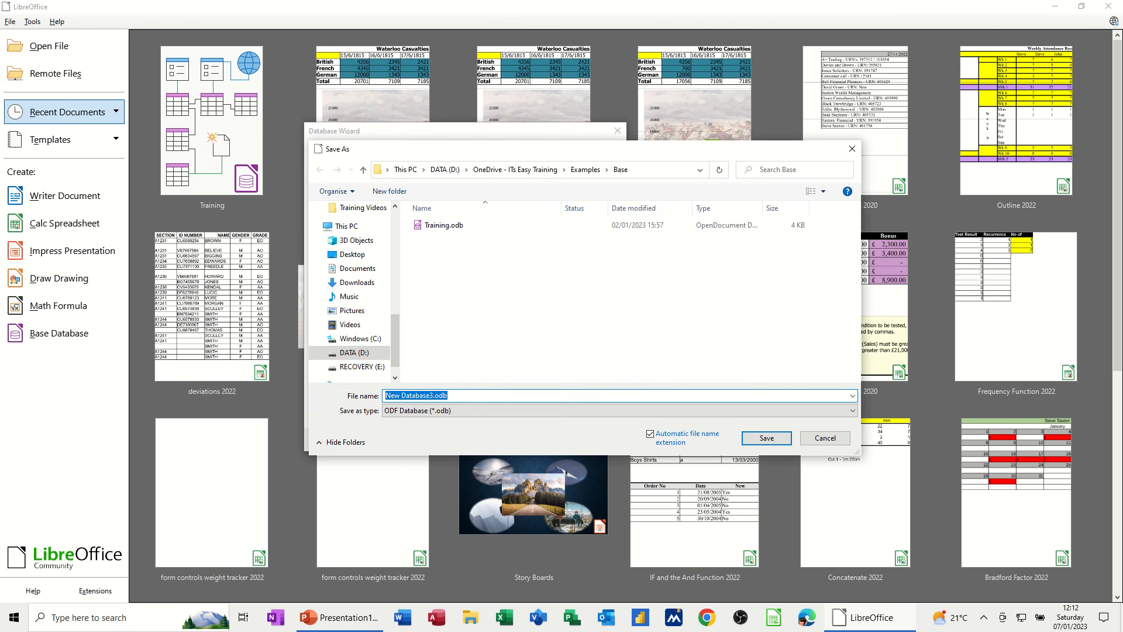
{"action": "type", "text": "Courses"}
{"action": "left_click", "coordinate": [760, 440]}
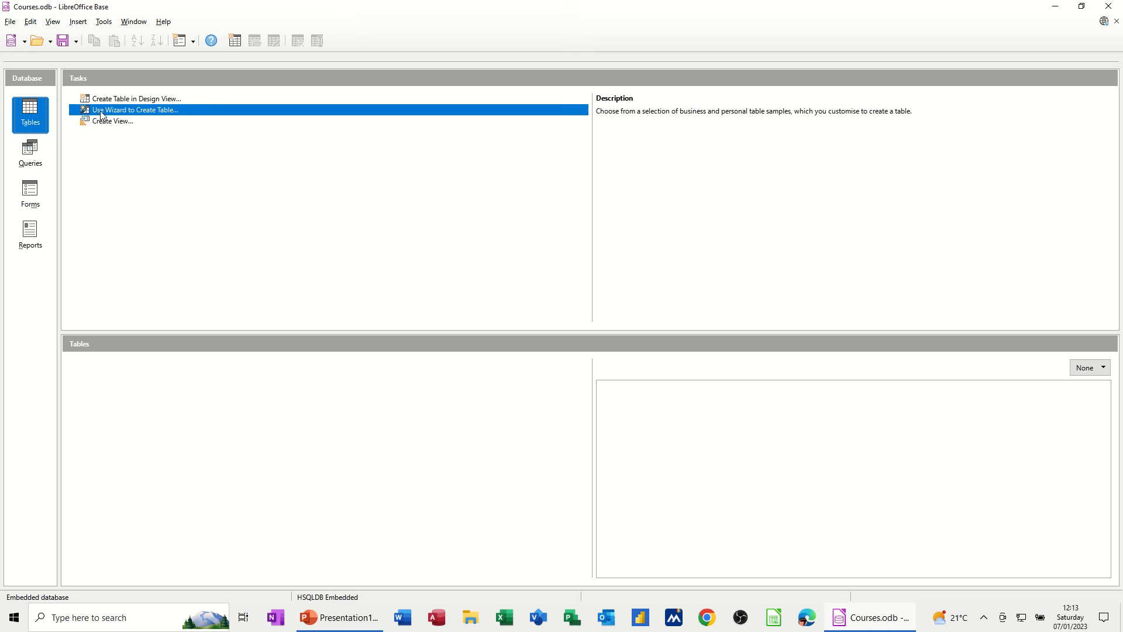
Step: Start the table wizard and choose the business sample table Customers
{"action": "left_click", "coordinate": [168, 115]}
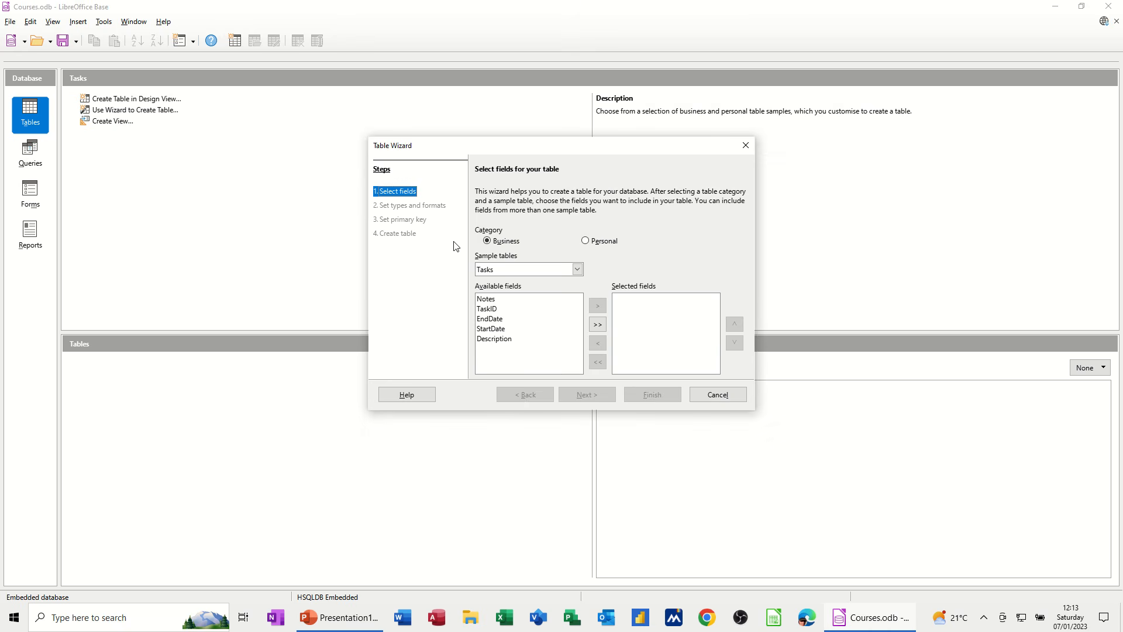
{"action": "left_click_drag", "start_coordinate": [491, 150], "coordinate": [338, 126]}
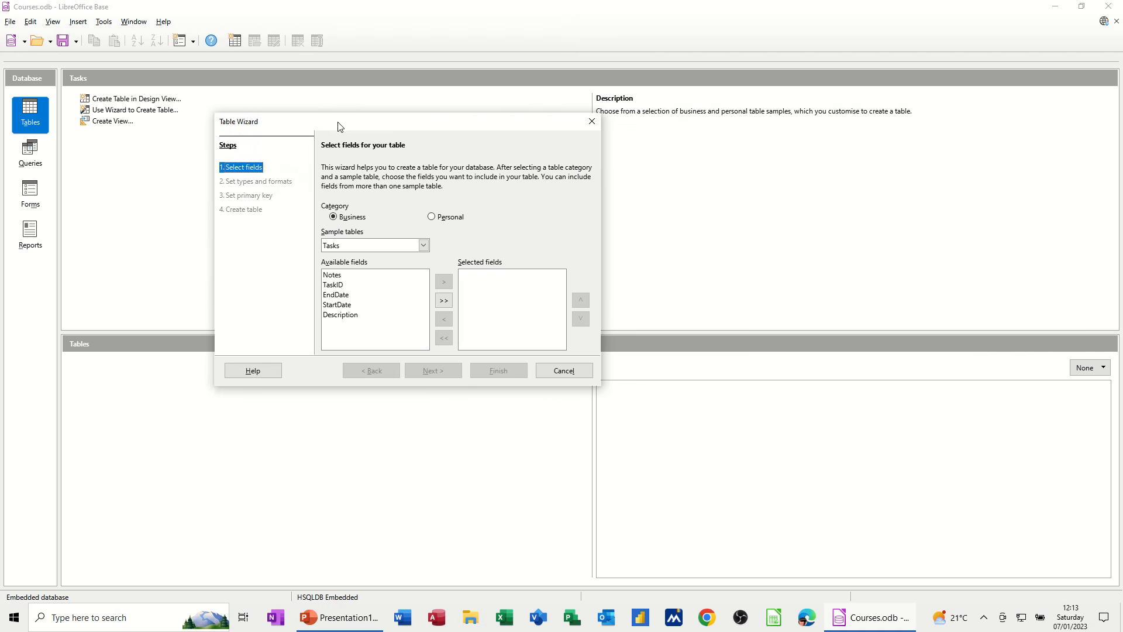
{"action": "left_click", "coordinate": [424, 245]}
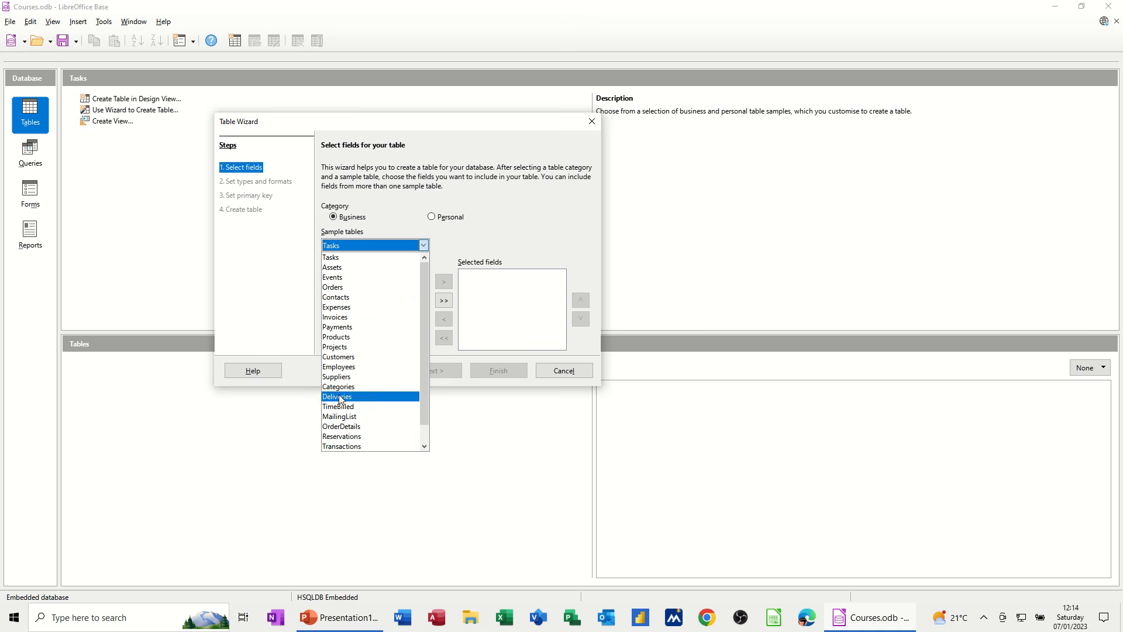
{"action": "left_click", "coordinate": [341, 358]}
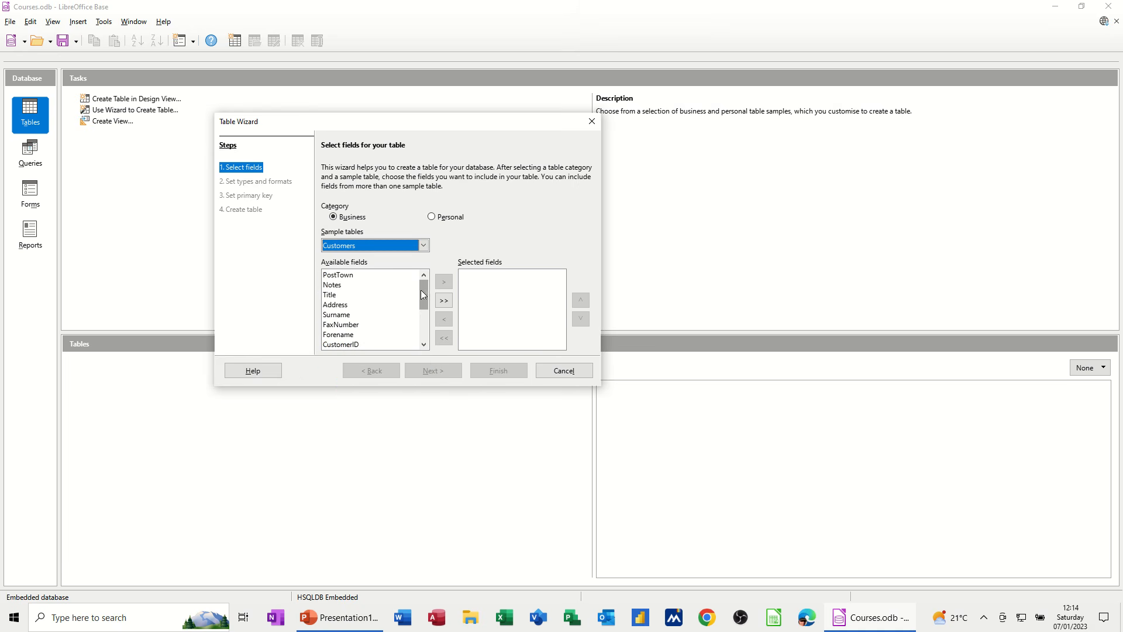
Step: Add the CustomerID, Title, Surname and Forename fields to the table's selected fields, in that order
{"action": "mouse_move", "coordinate": [424, 288]}
{"action": "left_mouse_down"}
{"action": "mouse_move", "coordinate": [419, 324]}
{"action": "mouse_move", "coordinate": [419, 289]}
{"action": "left_mouse_up"}
{"action": "left_click", "coordinate": [341, 345]}
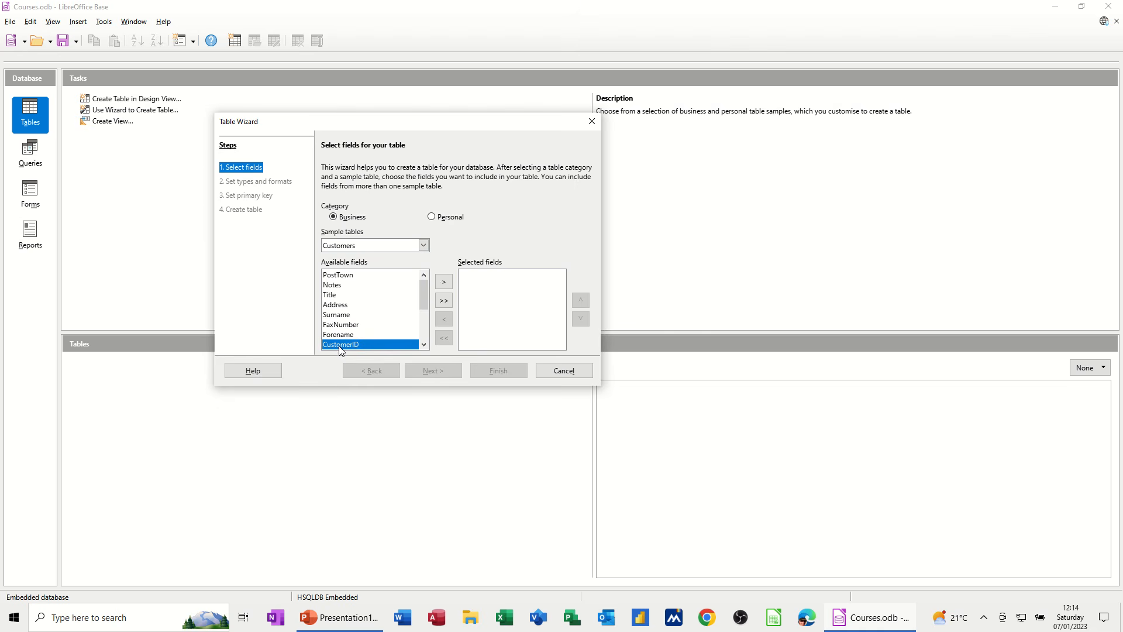
{"action": "left_click", "coordinate": [443, 283]}
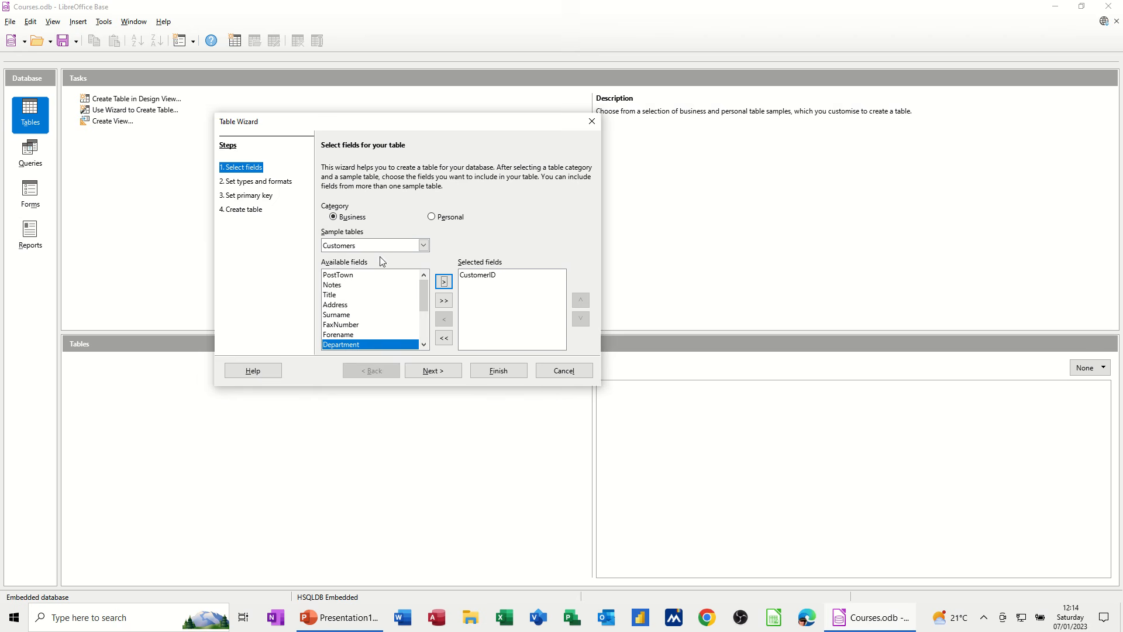
{"action": "double_click", "coordinate": [338, 296]}
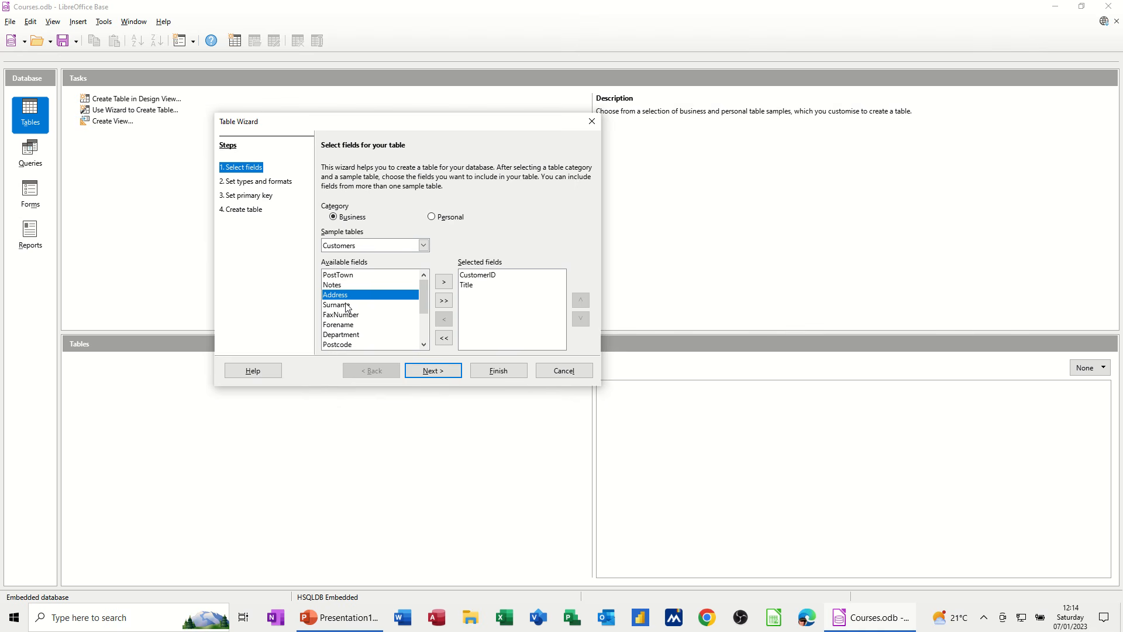
{"action": "double_click", "coordinate": [345, 304]}
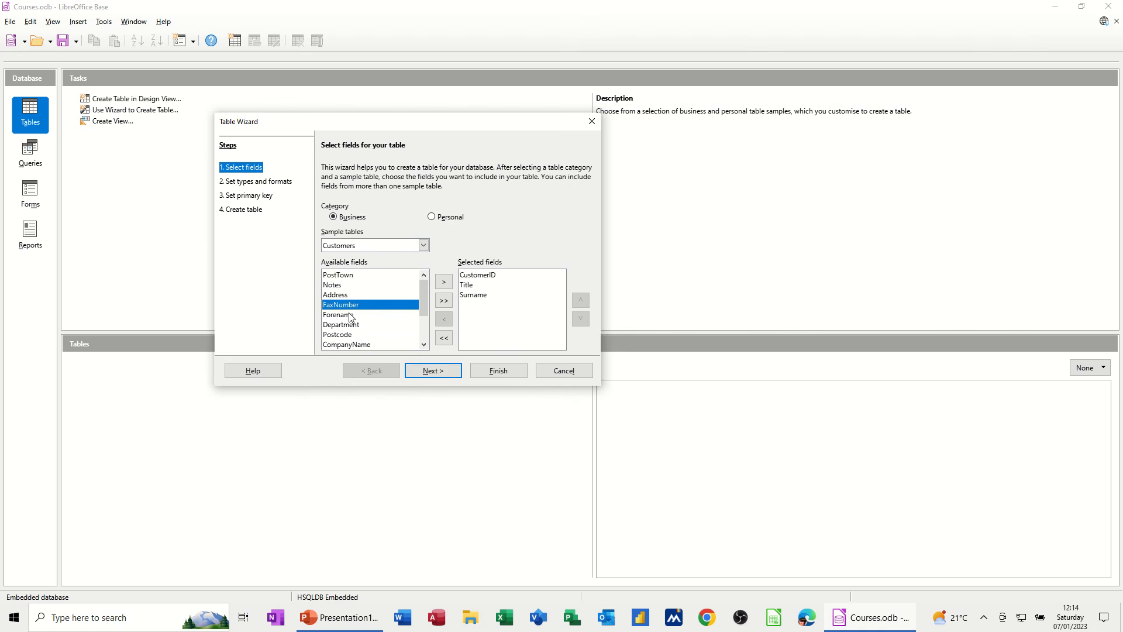
{"action": "left_click", "coordinate": [349, 316]}
{"action": "double_click", "coordinate": [348, 317]}
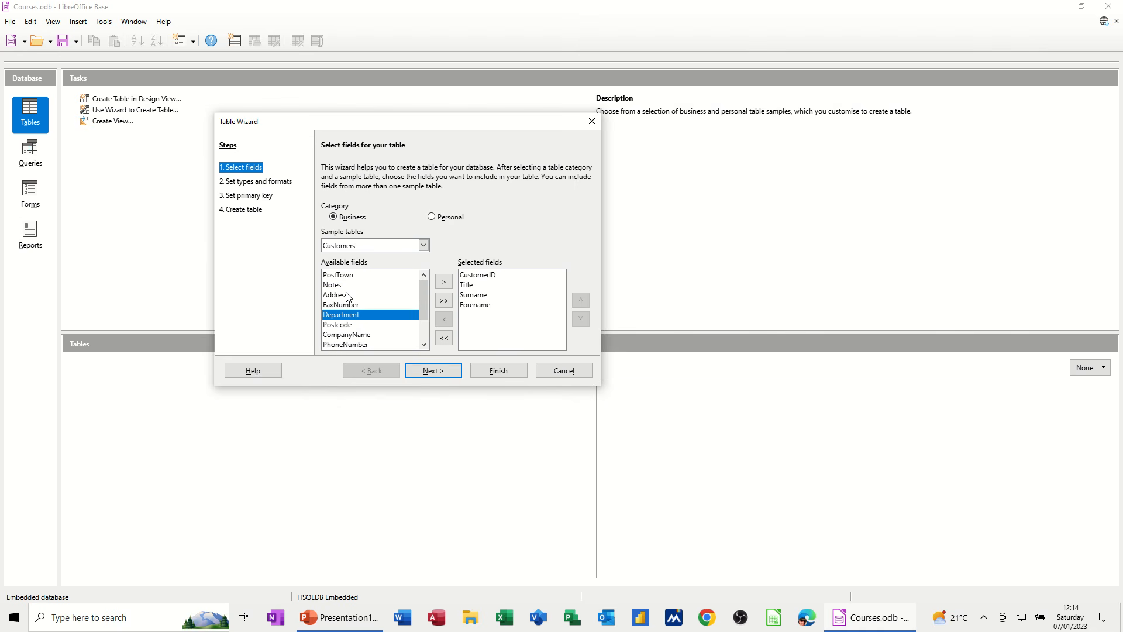
Step: Add the Address, PostTown, Postcode and CompanyName fields to the table's selected fields, in that order
{"action": "double_click", "coordinate": [347, 296]}
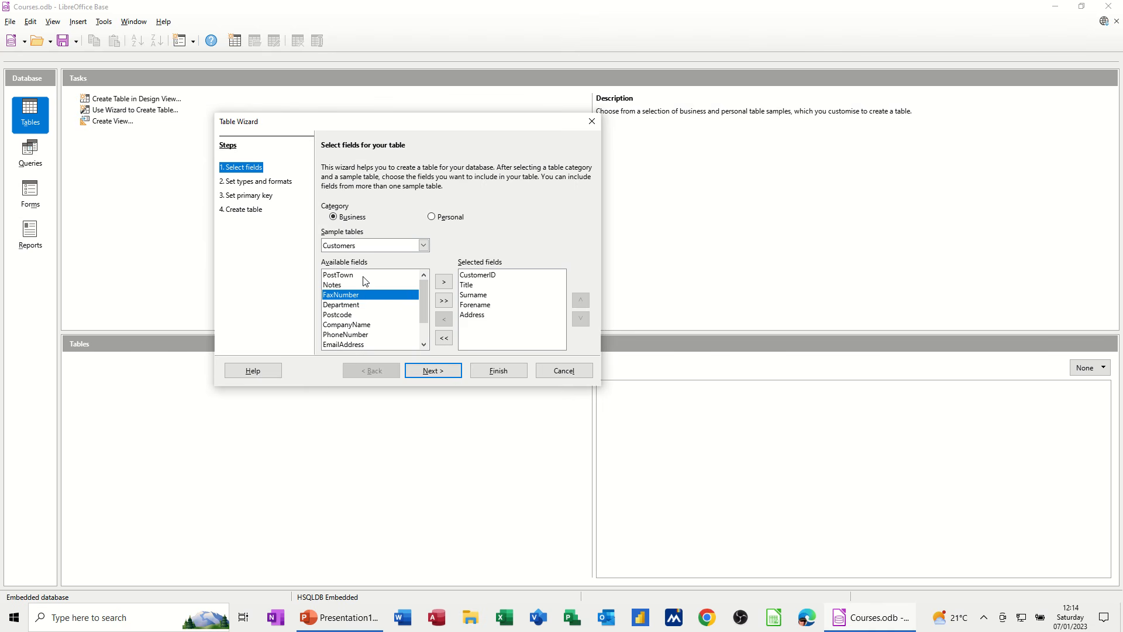
{"action": "double_click", "coordinate": [363, 276]}
{"action": "left_click", "coordinate": [355, 305]}
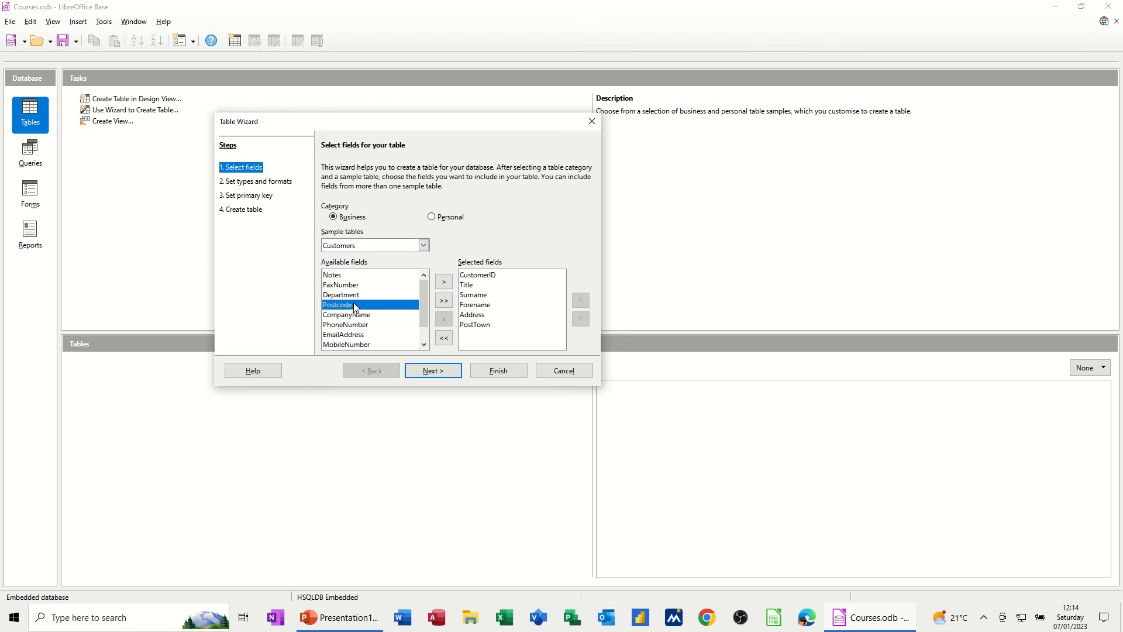
{"action": "double_click", "coordinate": [355, 305]}
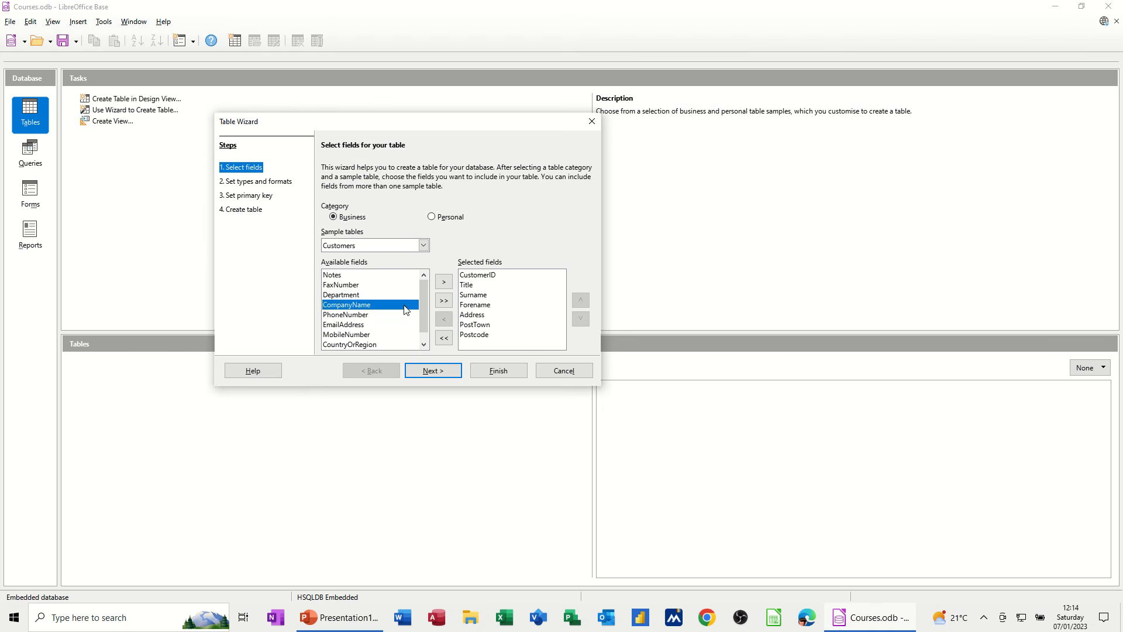
{"action": "double_click", "coordinate": [337, 305]}
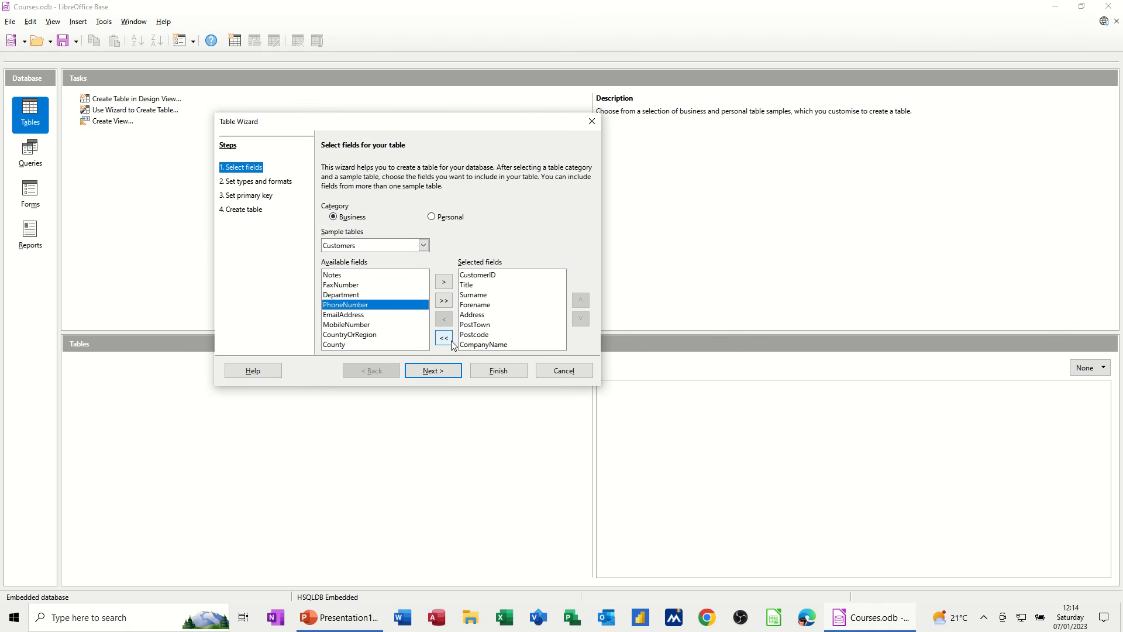
Step: Reorder the selected fields so CompanyName directly follows CustomerID and Forename comes before Surname
{"action": "left_click", "coordinate": [475, 345]}
{"action": "left_click", "coordinate": [581, 301]}
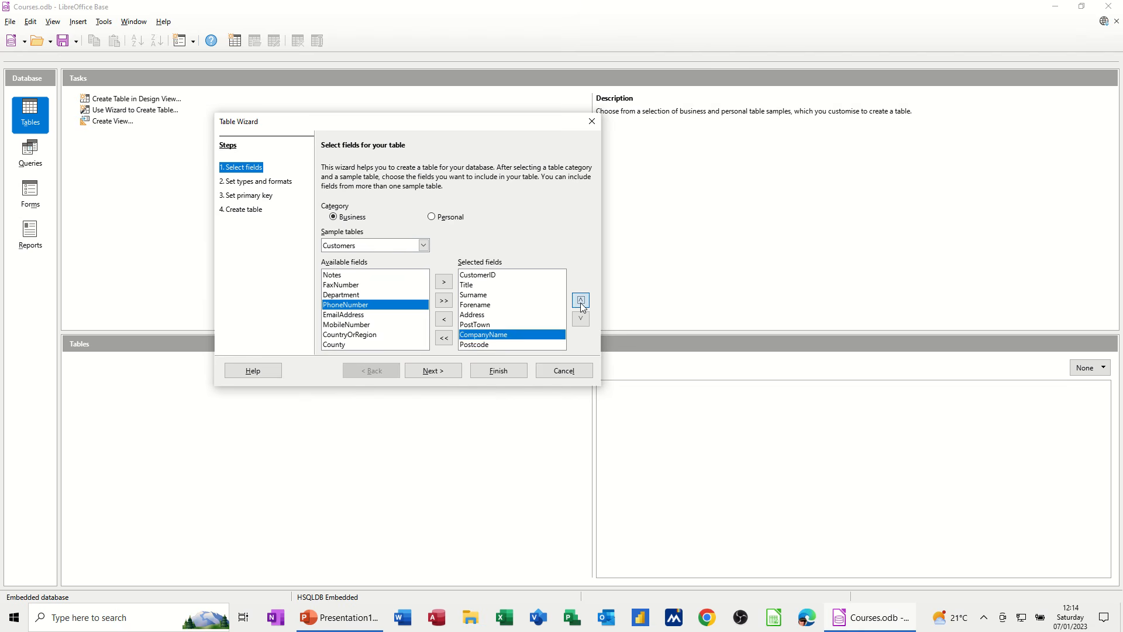
{"action": "left_click", "coordinate": [581, 301]}
{"action": "left_click", "coordinate": [581, 301]}
{"action": "left_click", "coordinate": [581, 301]}
{"action": "left_click", "coordinate": [581, 302]}
{"action": "left_click", "coordinate": [581, 301]}
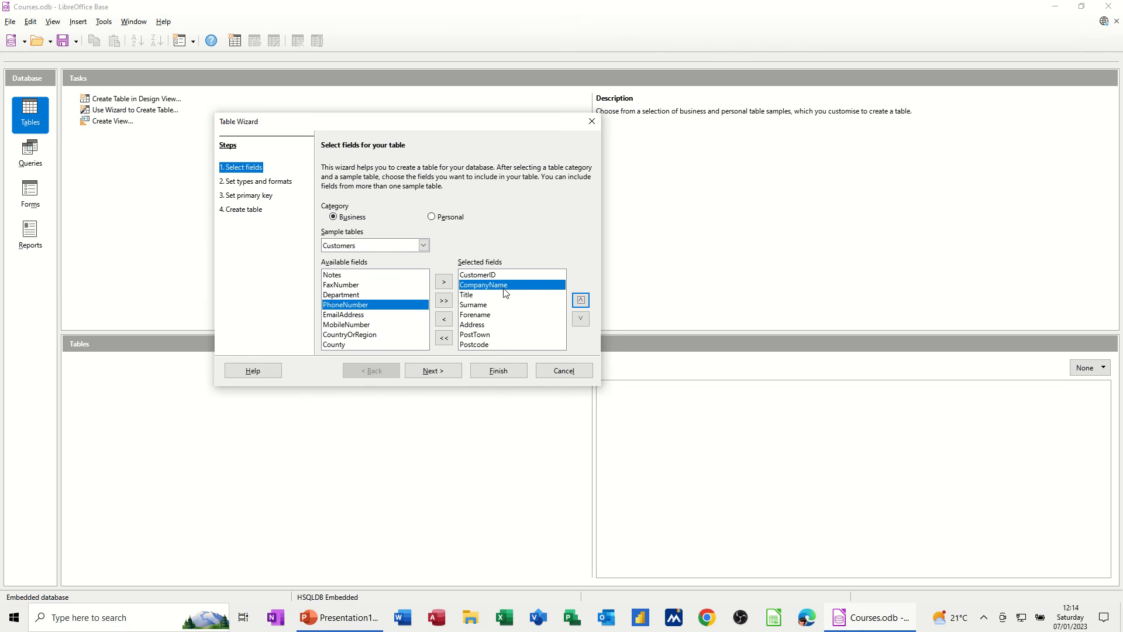
{"action": "left_click", "coordinate": [486, 316]}
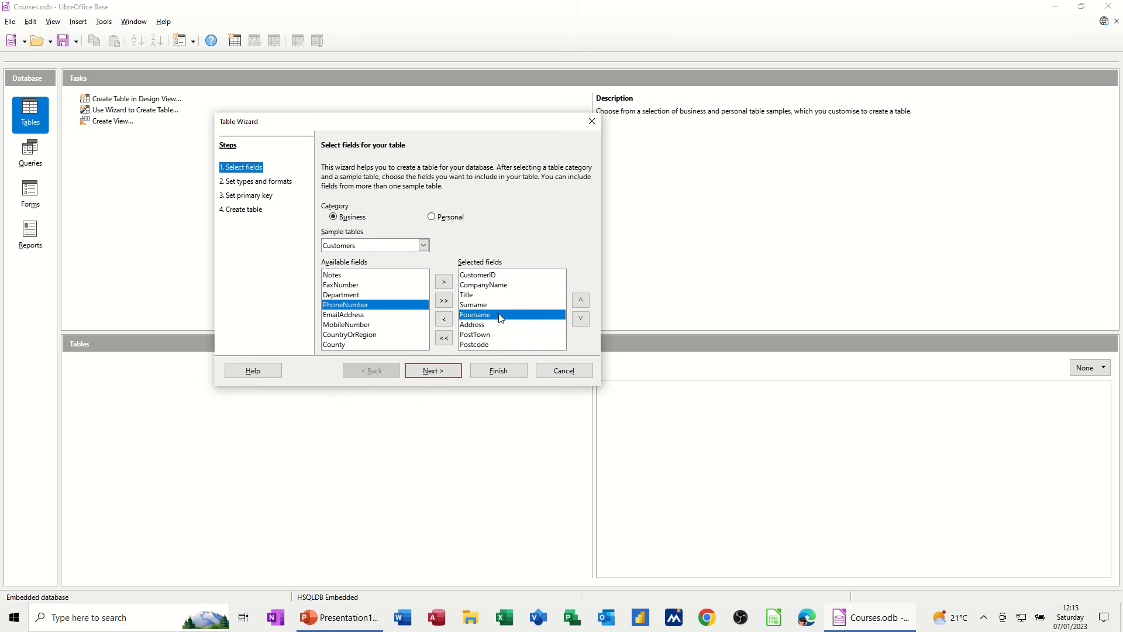
{"action": "left_click", "coordinate": [581, 301]}
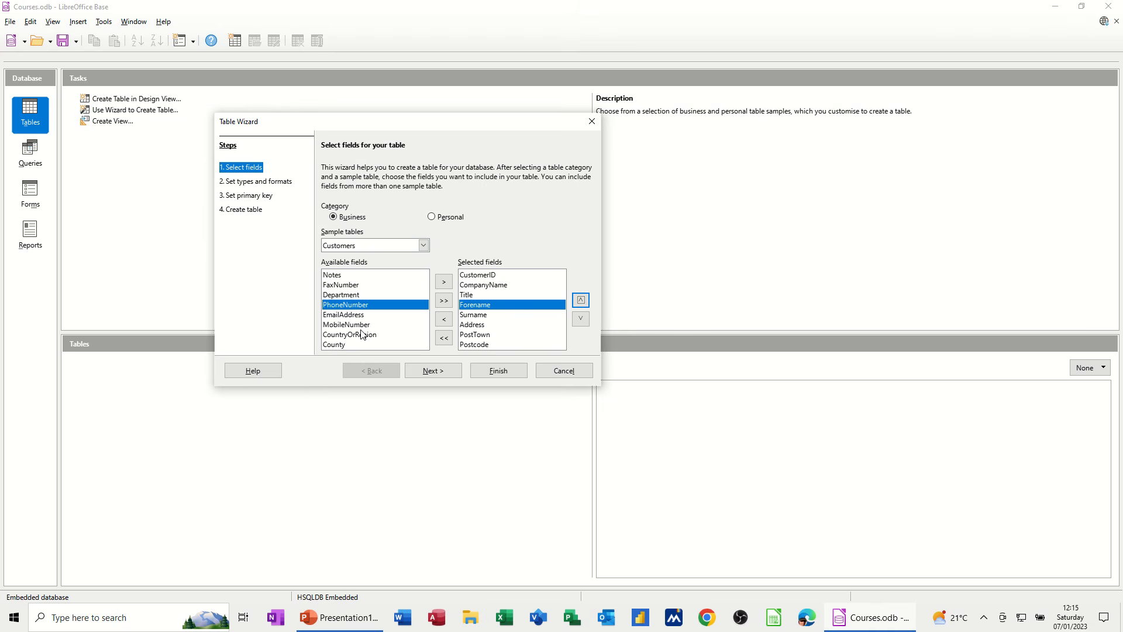
Step: Add the MobileNumber and County fields after Postcode and continue to the field types and formats
{"action": "left_click", "coordinate": [472, 345]}
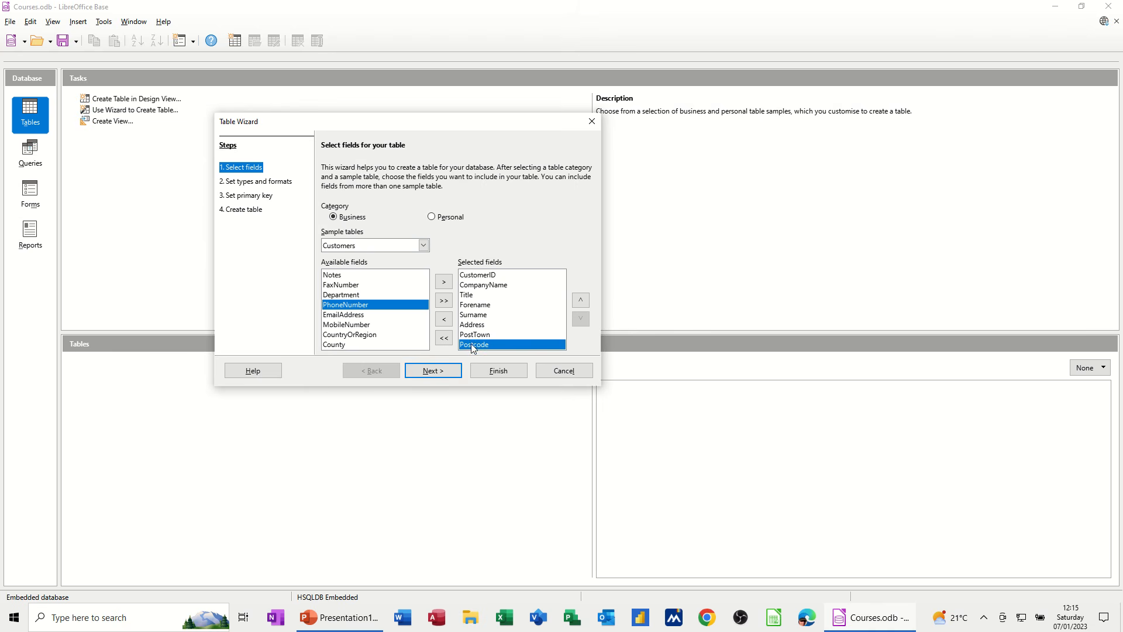
{"action": "double_click", "coordinate": [354, 327]}
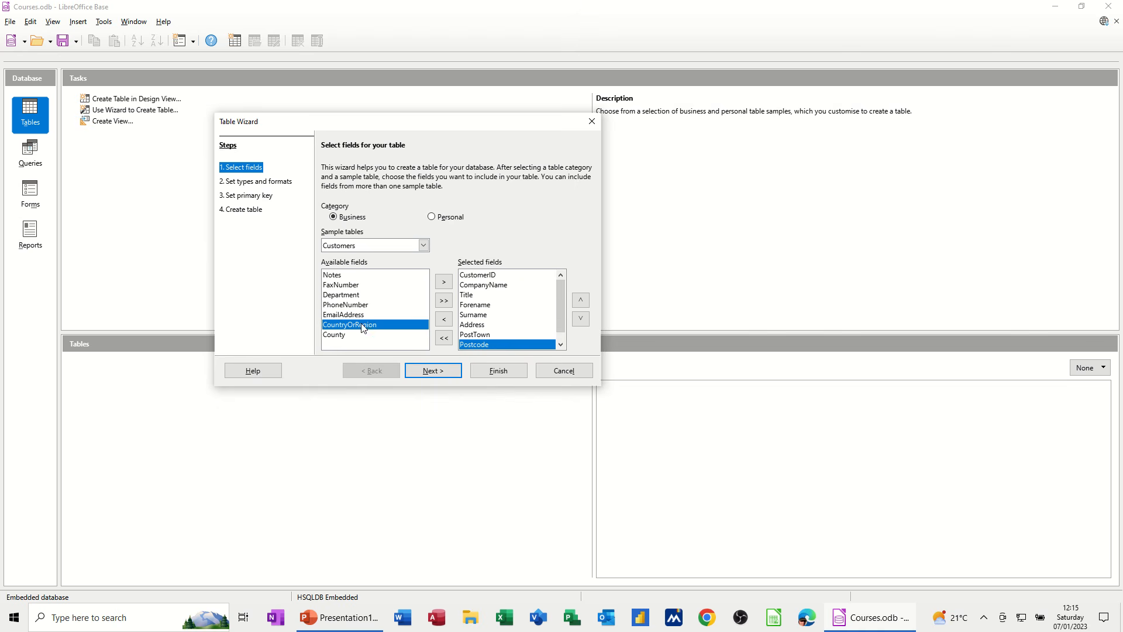
{"action": "double_click", "coordinate": [334, 336]}
{"action": "left_click", "coordinate": [426, 374]}
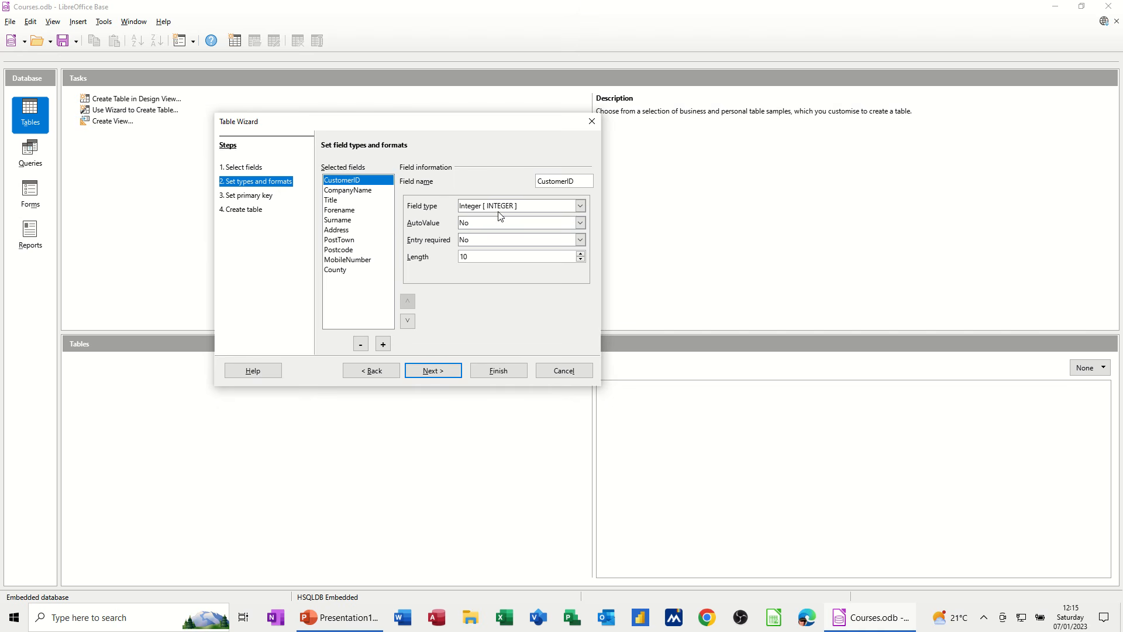
Step: Examine the available field types and the type and length settings of the selected fields, and continue to the primary key settings
{"action": "left_click", "coordinate": [581, 207]}
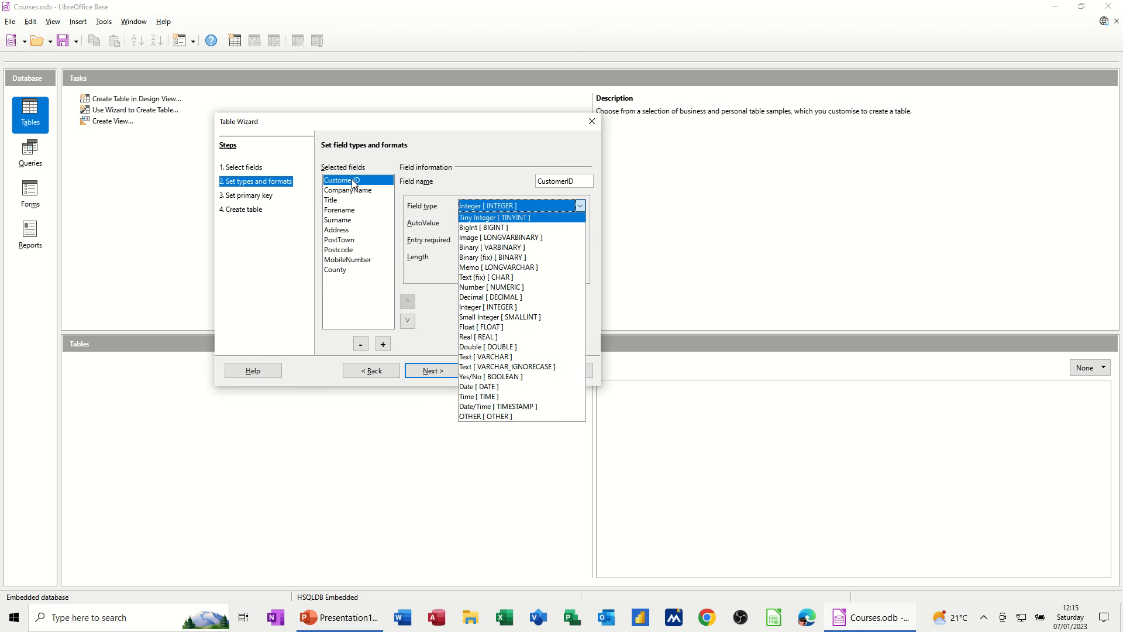
{"action": "left_click", "coordinate": [472, 162]}
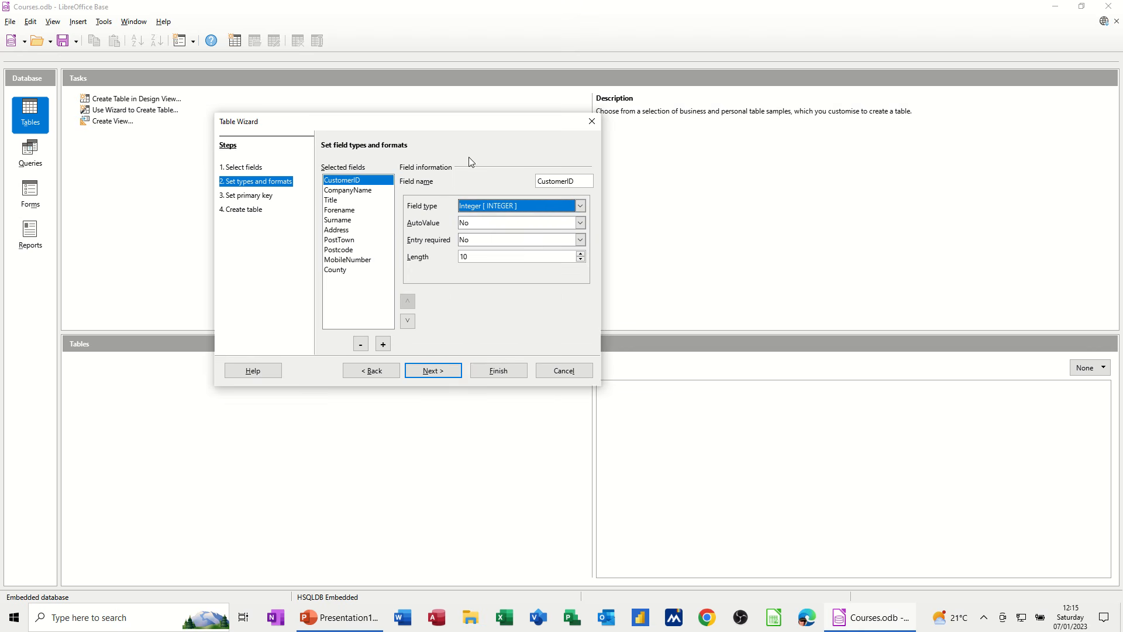
{"action": "left_click", "coordinate": [368, 193]}
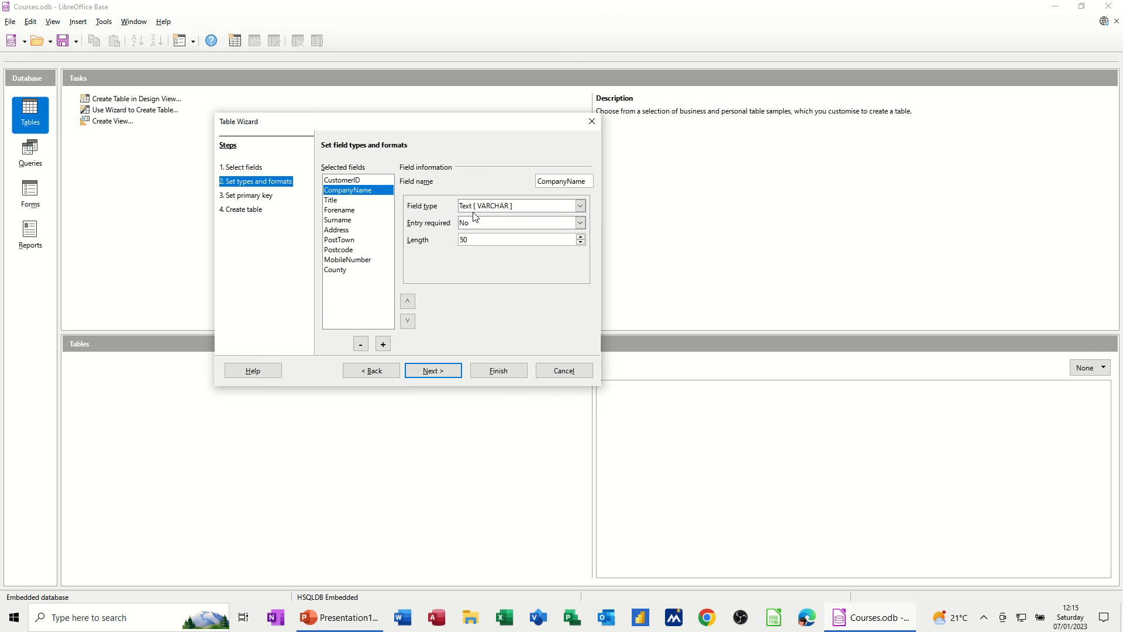
{"action": "left_click", "coordinate": [349, 203]}
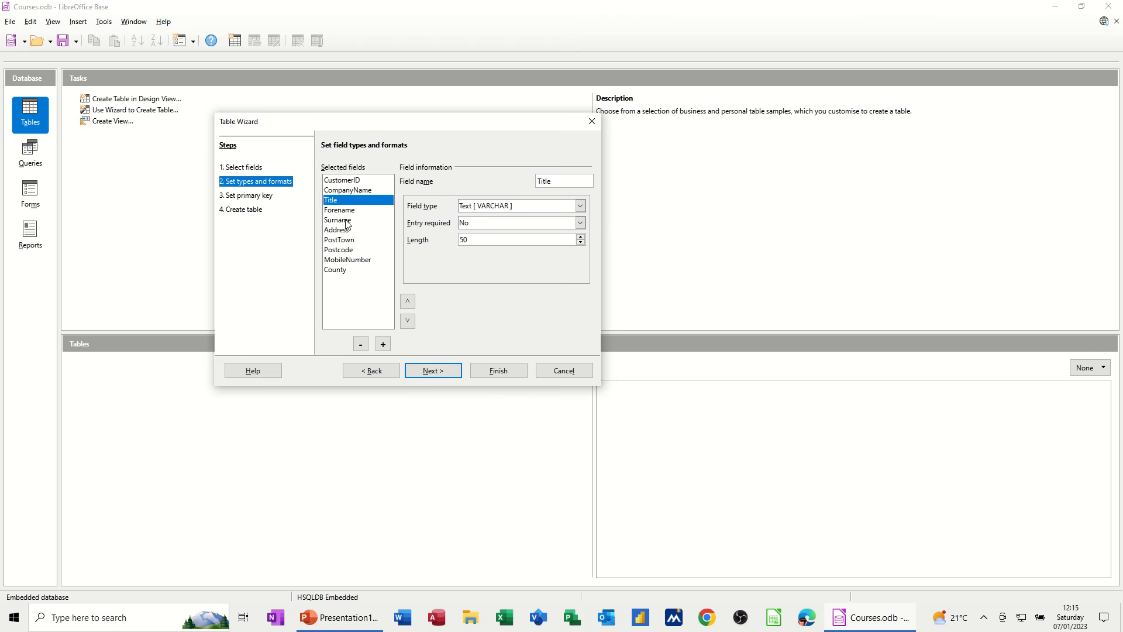
{"action": "left_click", "coordinate": [347, 221]}
{"action": "left_click", "coordinate": [346, 240]}
{"action": "left_click", "coordinate": [352, 251]}
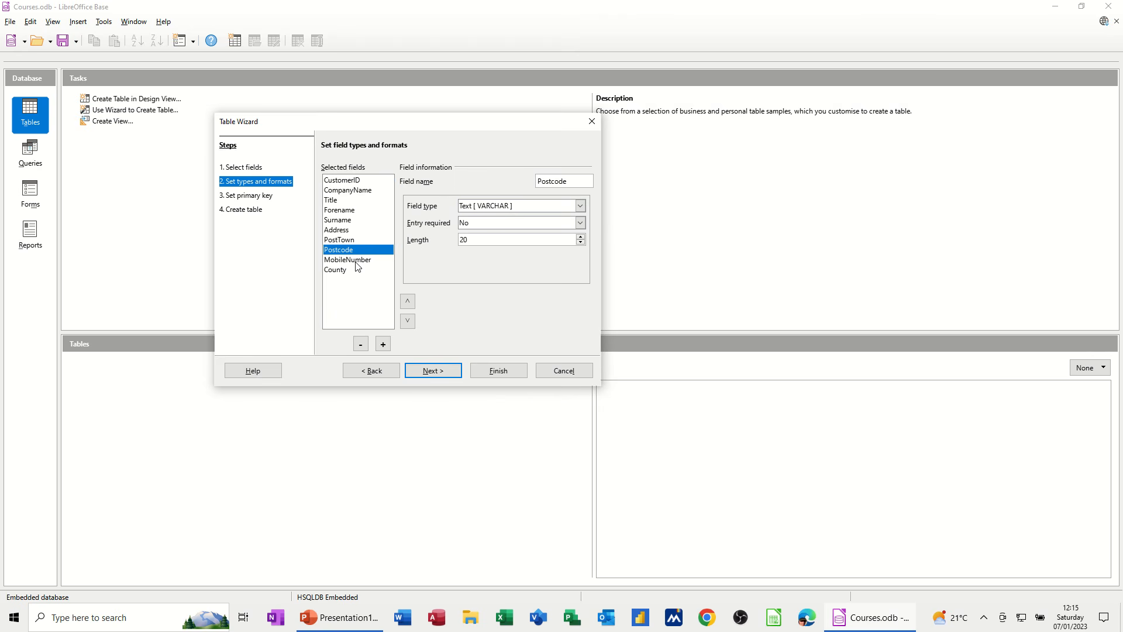
{"action": "left_click", "coordinate": [354, 261]}
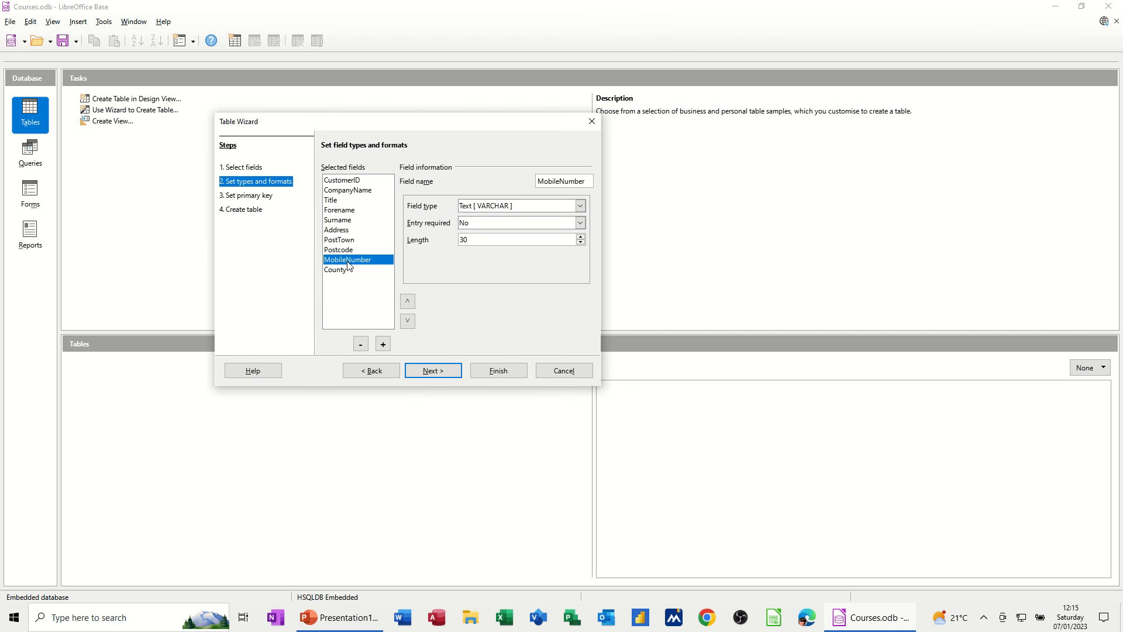
{"action": "left_click", "coordinate": [337, 273]}
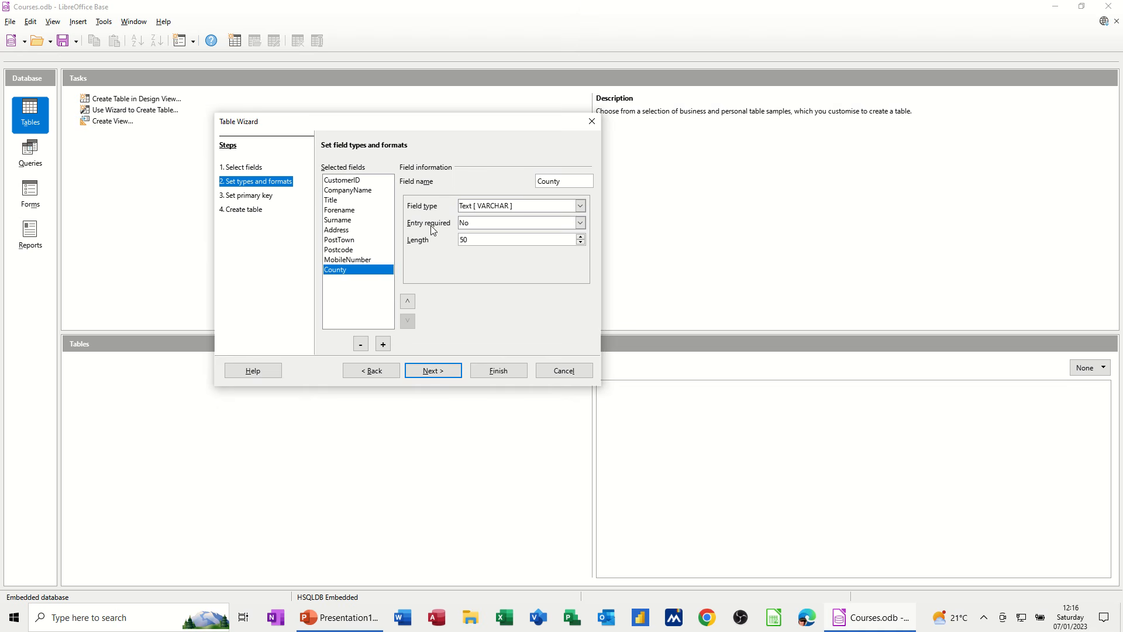
{"action": "left_click", "coordinate": [346, 211]}
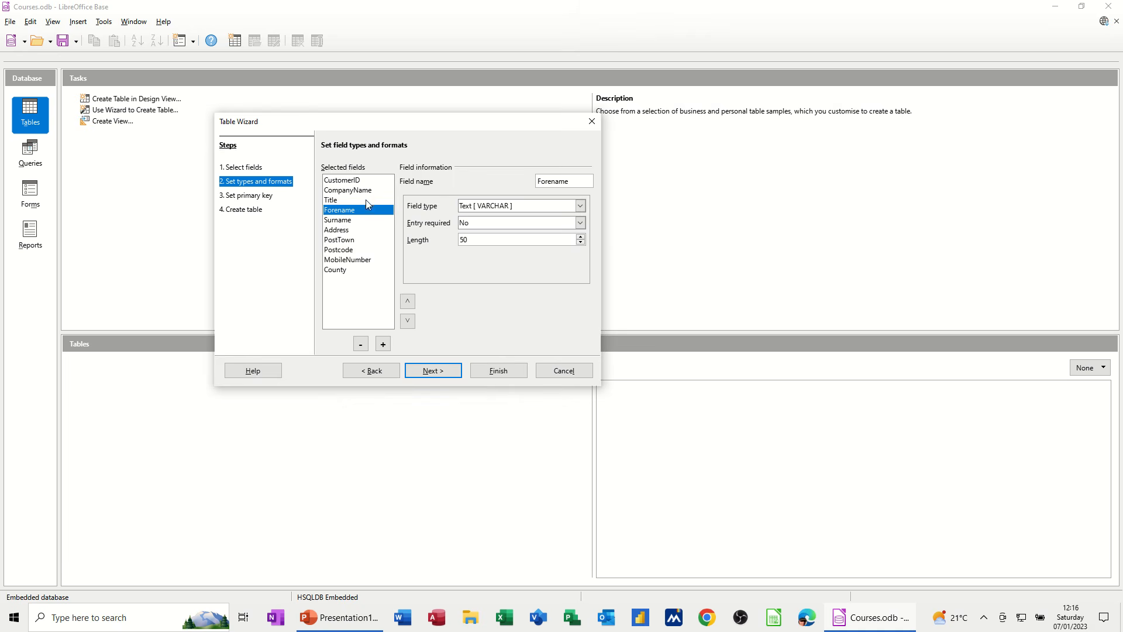
{"action": "left_click", "coordinate": [432, 370]}
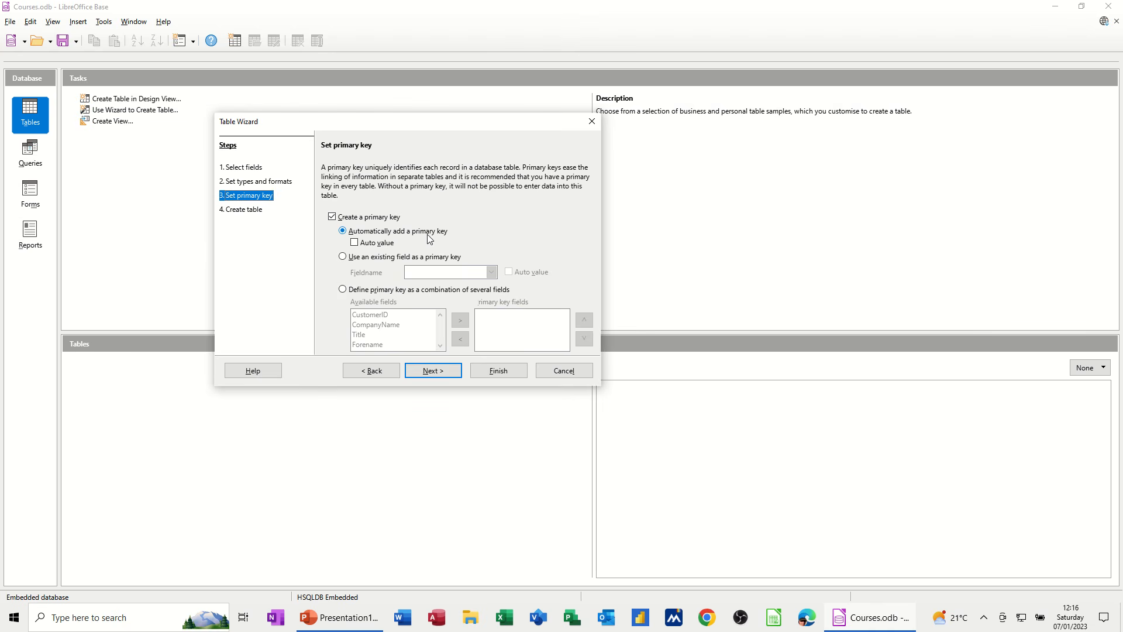
Step: Use the existing CustomerID field as the primary key with Auto value enabled, and continue to the table creation settings
{"action": "left_click", "coordinate": [343, 258]}
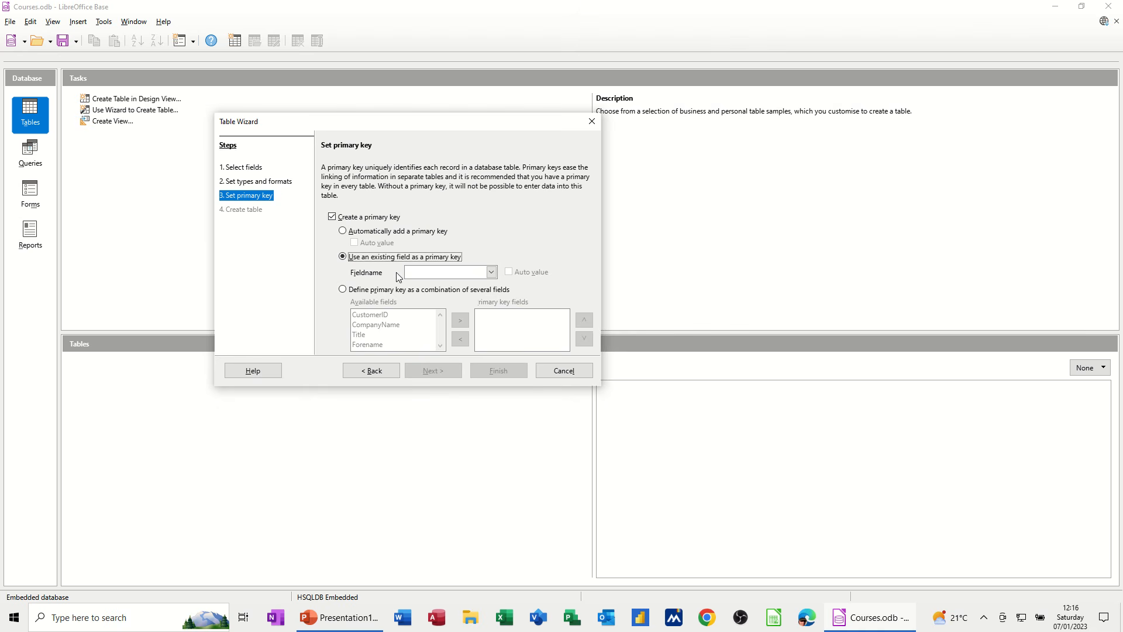
{"action": "left_click", "coordinate": [492, 272]}
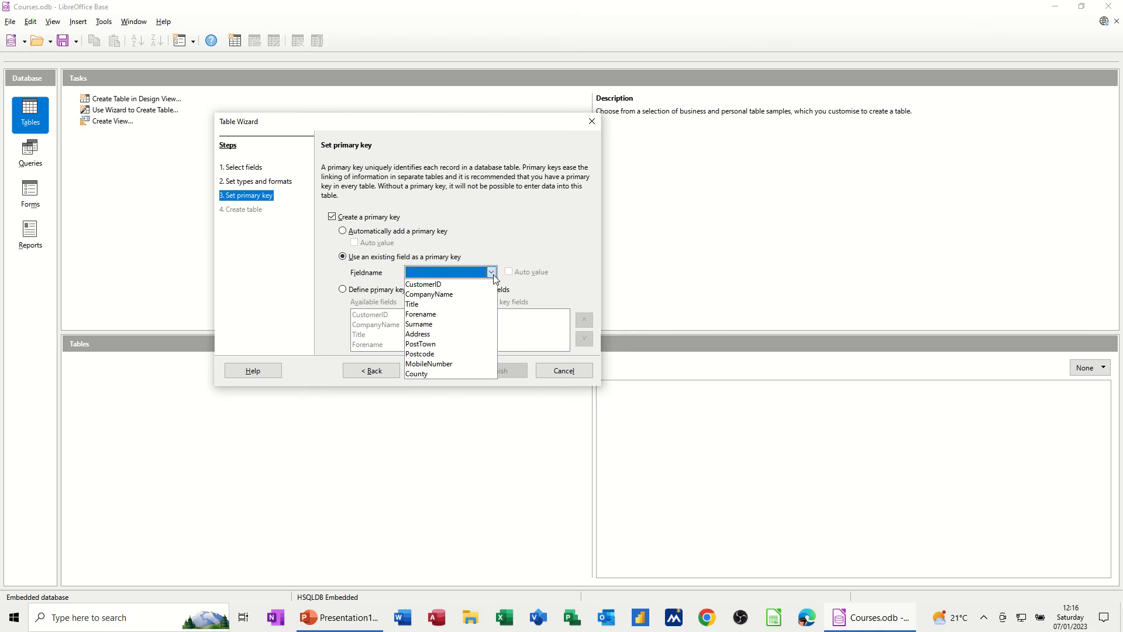
{"action": "left_click", "coordinate": [464, 285]}
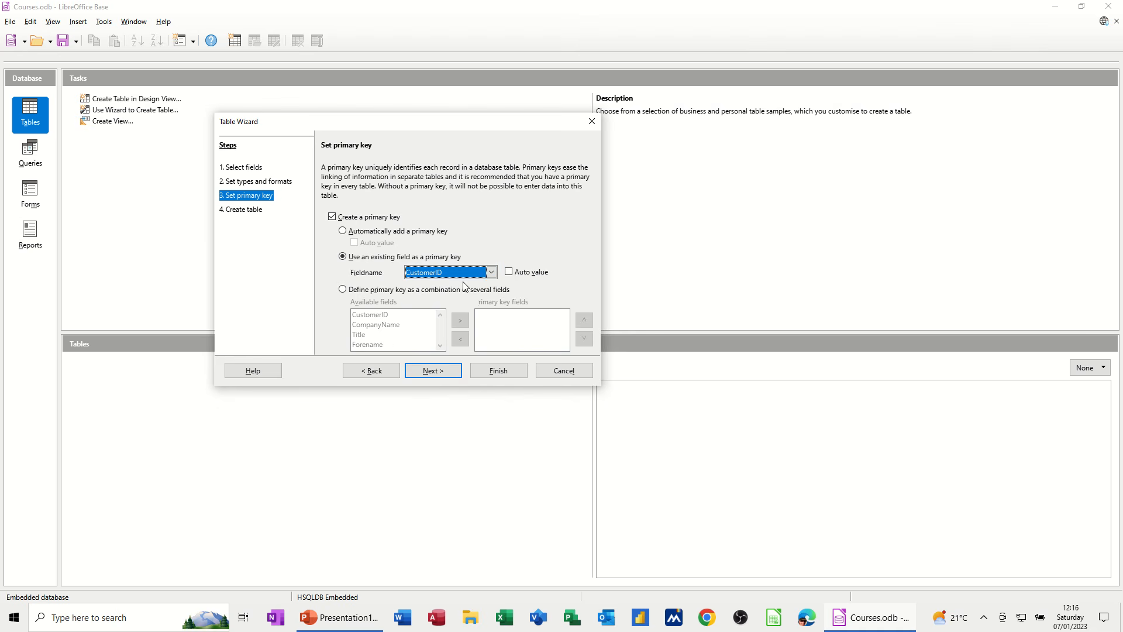
{"action": "left_click", "coordinate": [508, 273]}
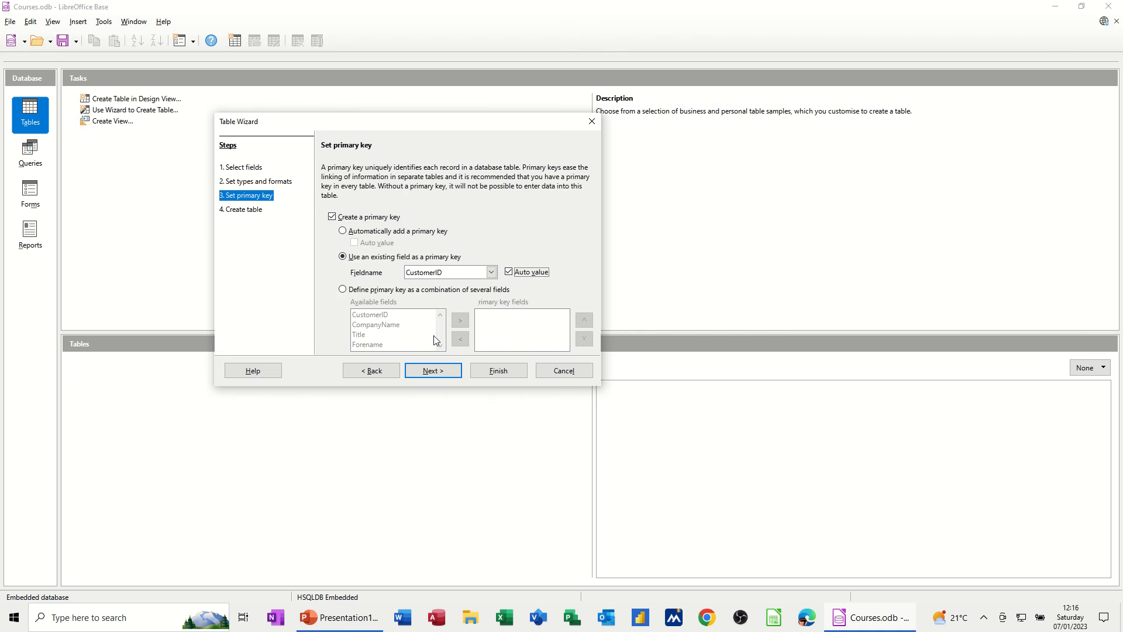
{"action": "left_click", "coordinate": [434, 373]}
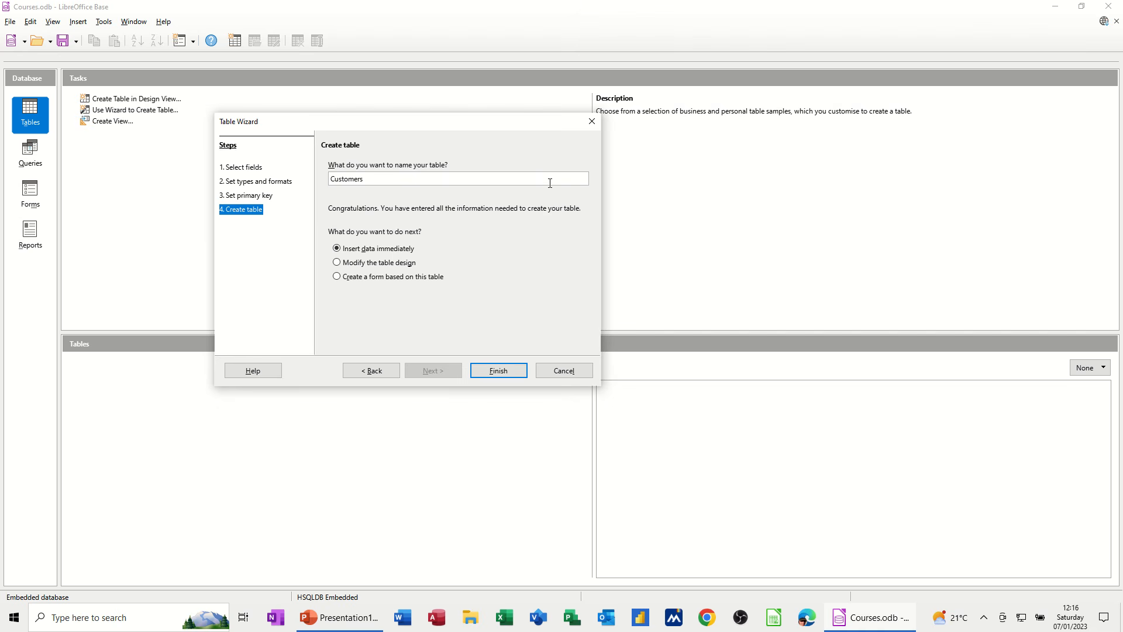
Step: Name the table TblCustomers and create it, opening it for immediate data entry
{"action": "type", "text": "Tbl"}
{"action": "left_click", "coordinate": [498, 372]}
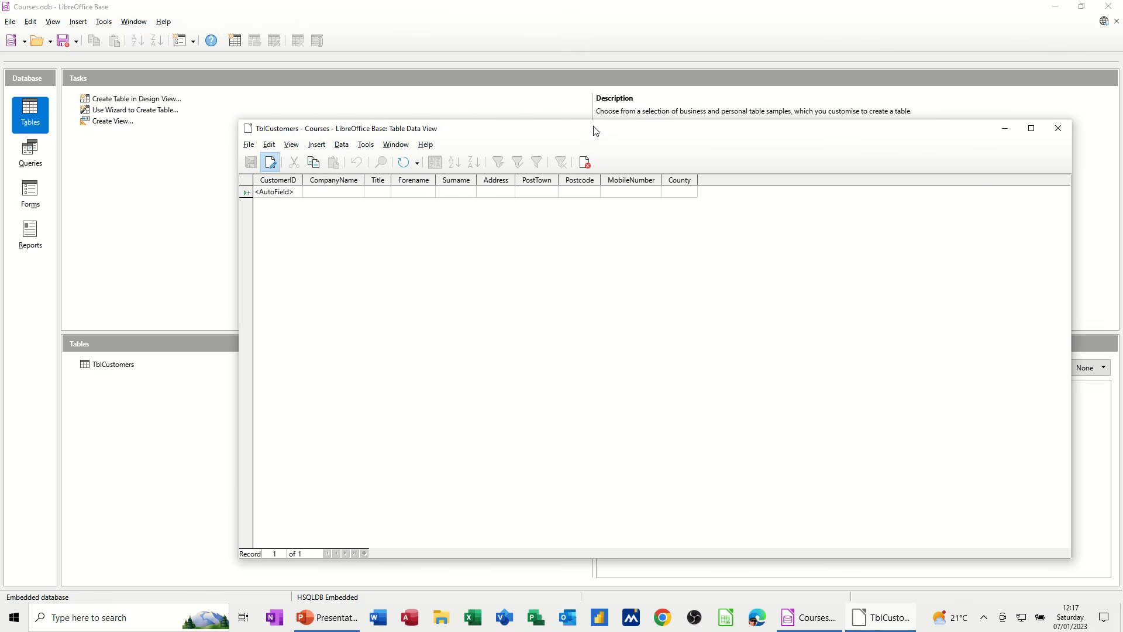
{"action": "left_click_drag", "start_coordinate": [594, 130], "coordinate": [509, 118]}
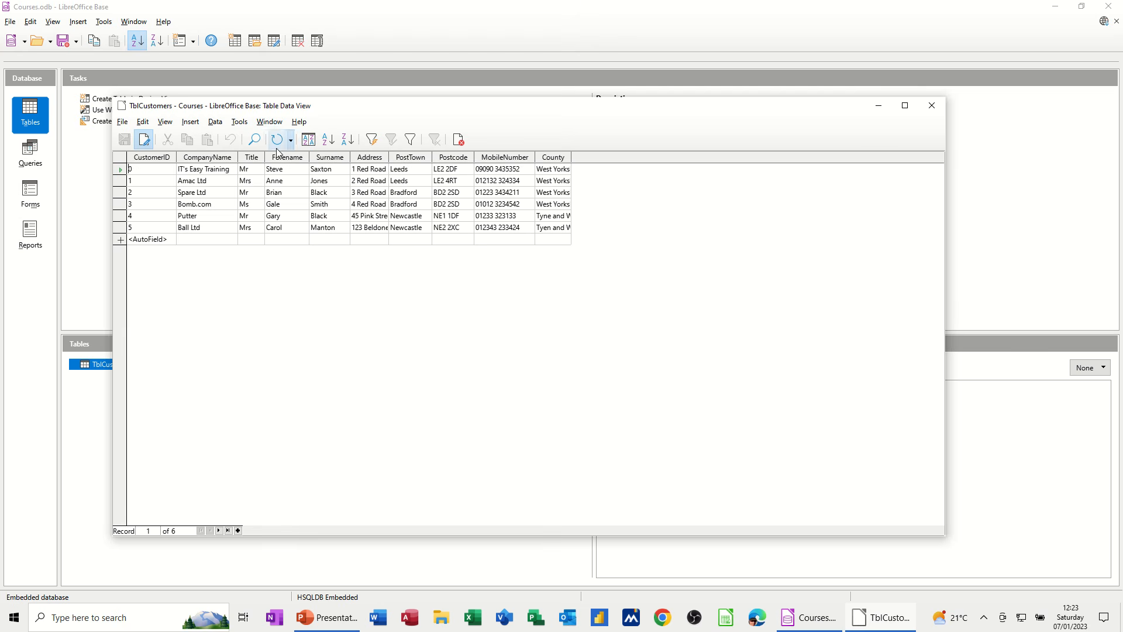
Step: Sort the customer records by Surname in ascending and descending order, and by PostTown in ascending order
{"action": "left_click", "coordinate": [331, 171]}
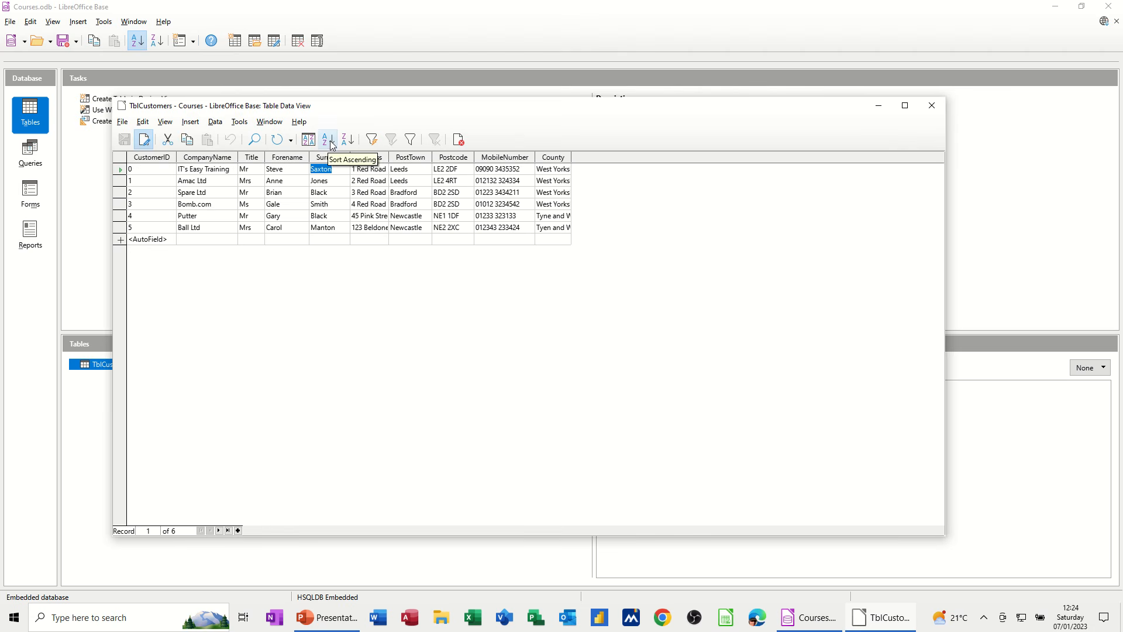
{"action": "left_click", "coordinate": [330, 143]}
{"action": "left_click", "coordinate": [347, 141]}
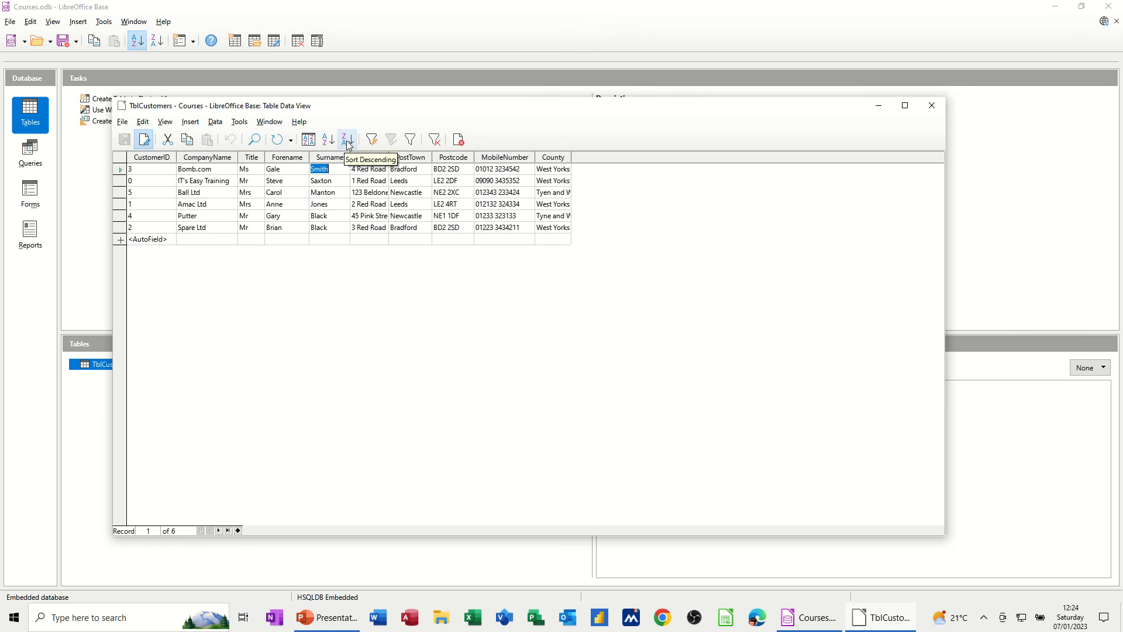
{"action": "left_click", "coordinate": [416, 170]}
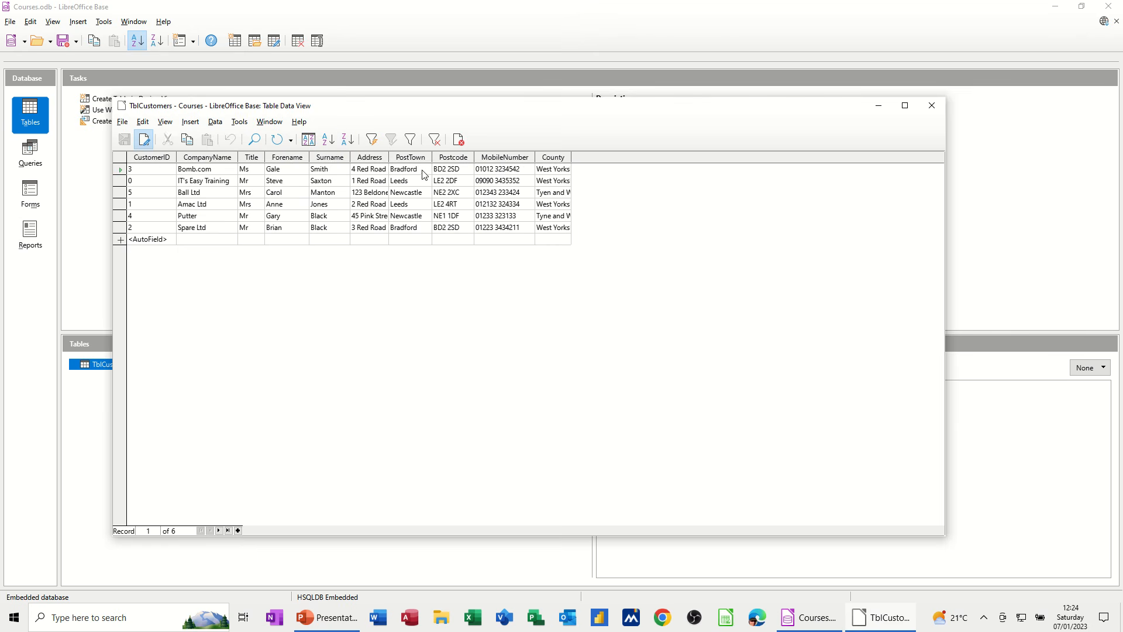
{"action": "left_click", "coordinate": [328, 141]}
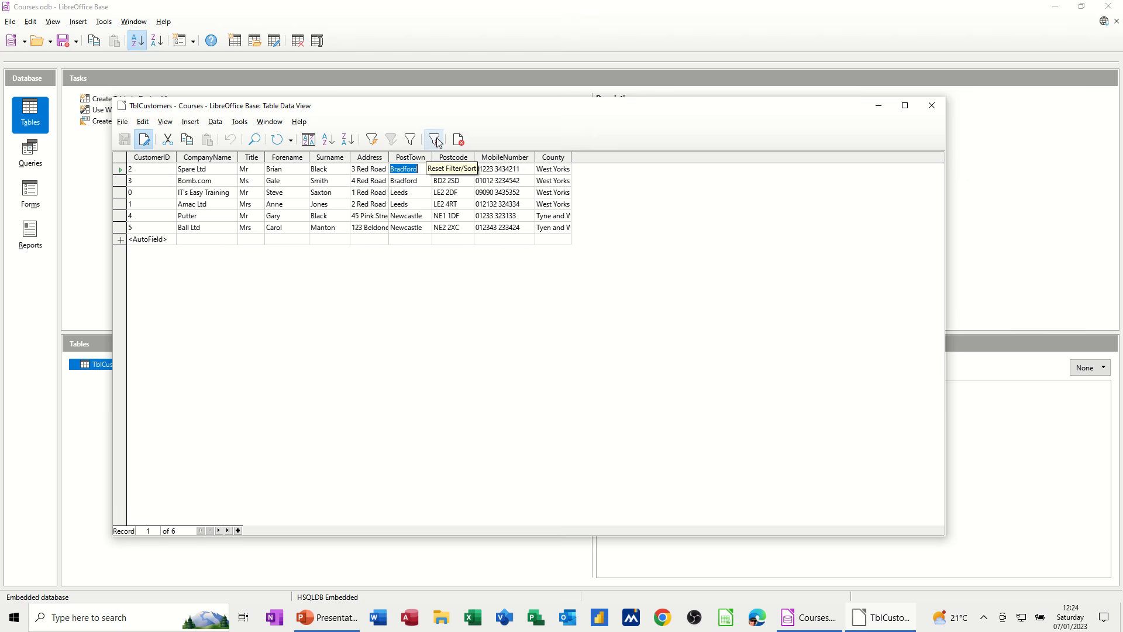
Step: Apply a standard filter to the customers table for records whose PostTown equals Leeds
{"action": "left_click", "coordinate": [412, 140]}
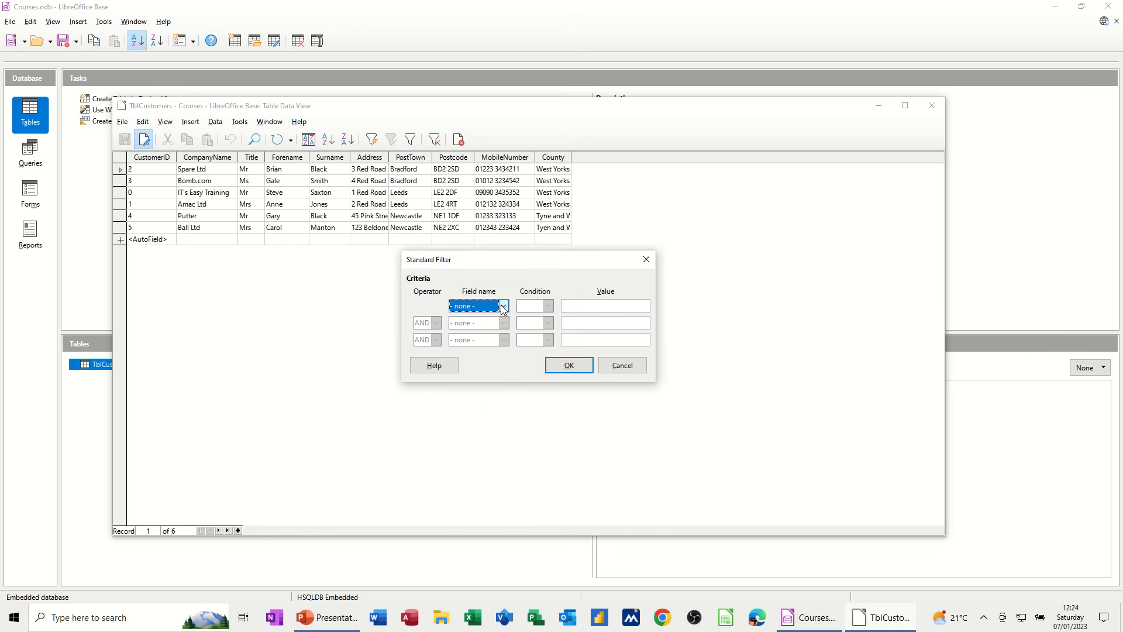
{"action": "left_click", "coordinate": [503, 307]}
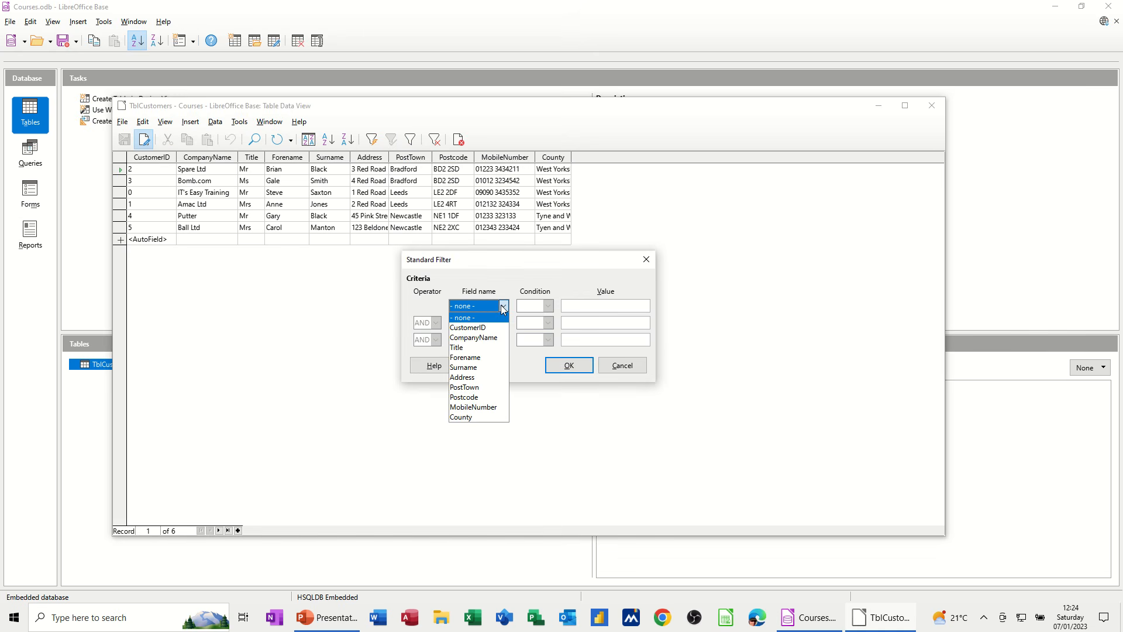
{"action": "left_click", "coordinate": [488, 388]}
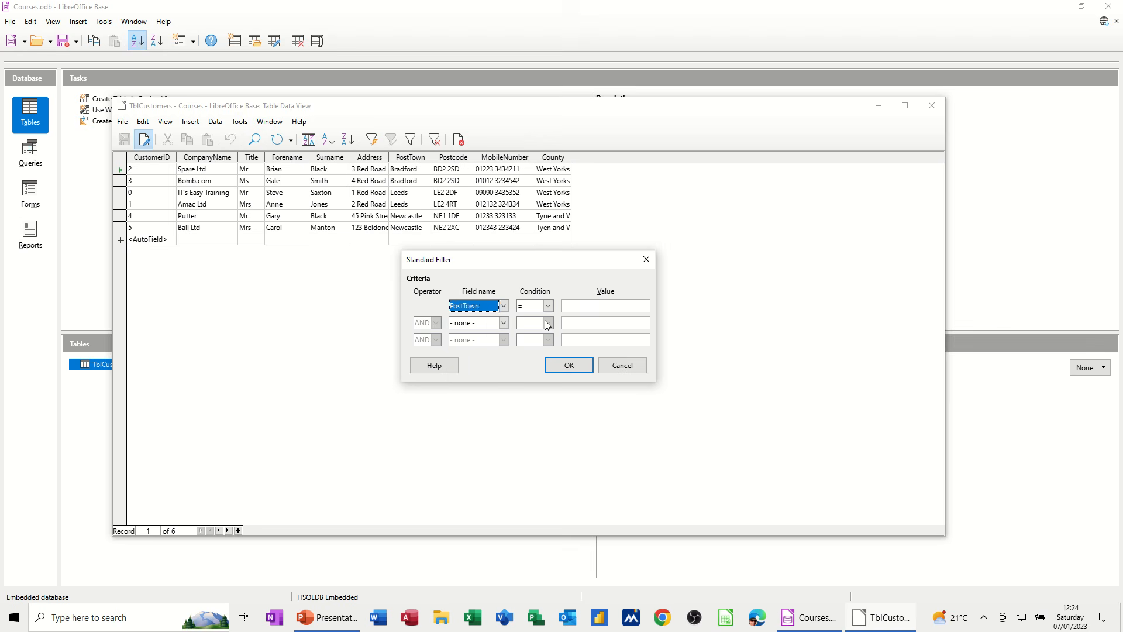
{"action": "left_click", "coordinate": [577, 306]}
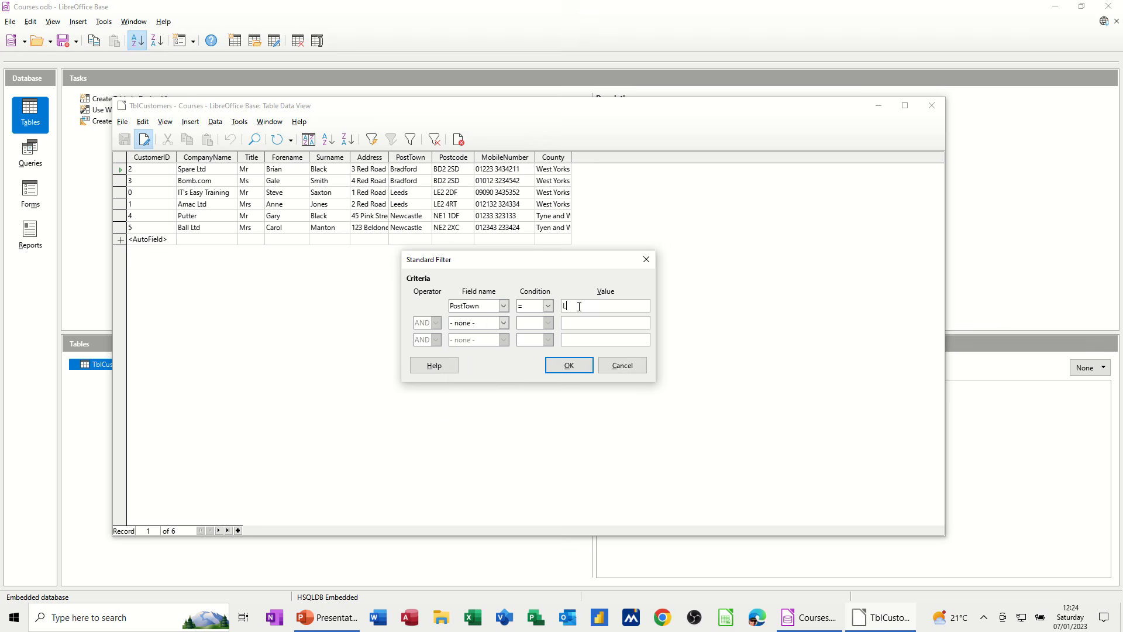
{"action": "type", "text": "Leeds"}
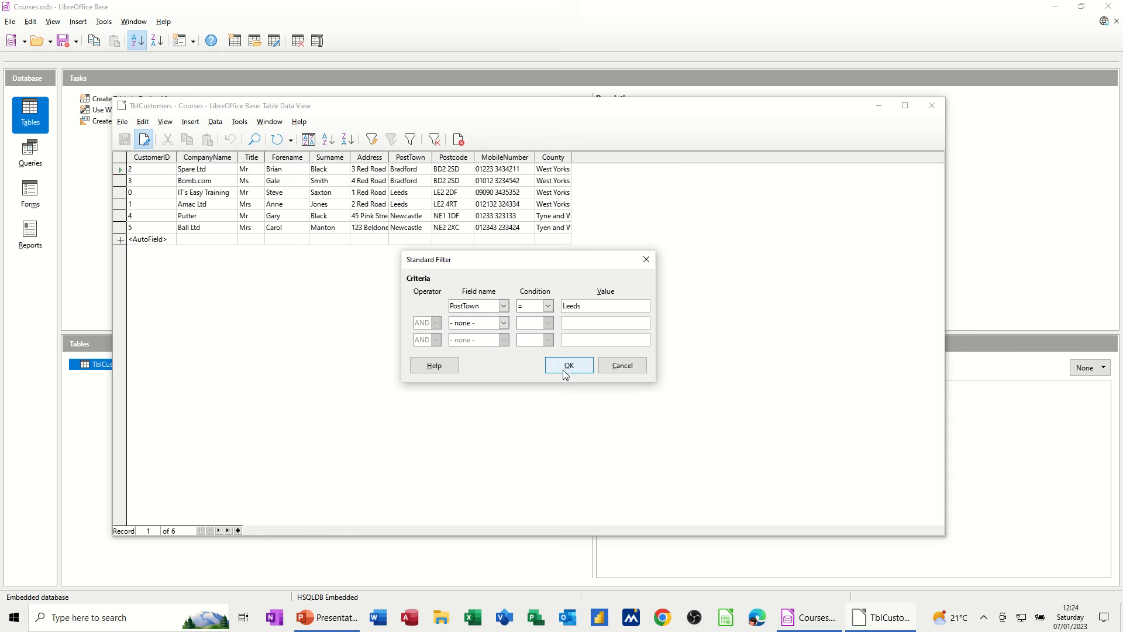
{"action": "left_click", "coordinate": [568, 365]}
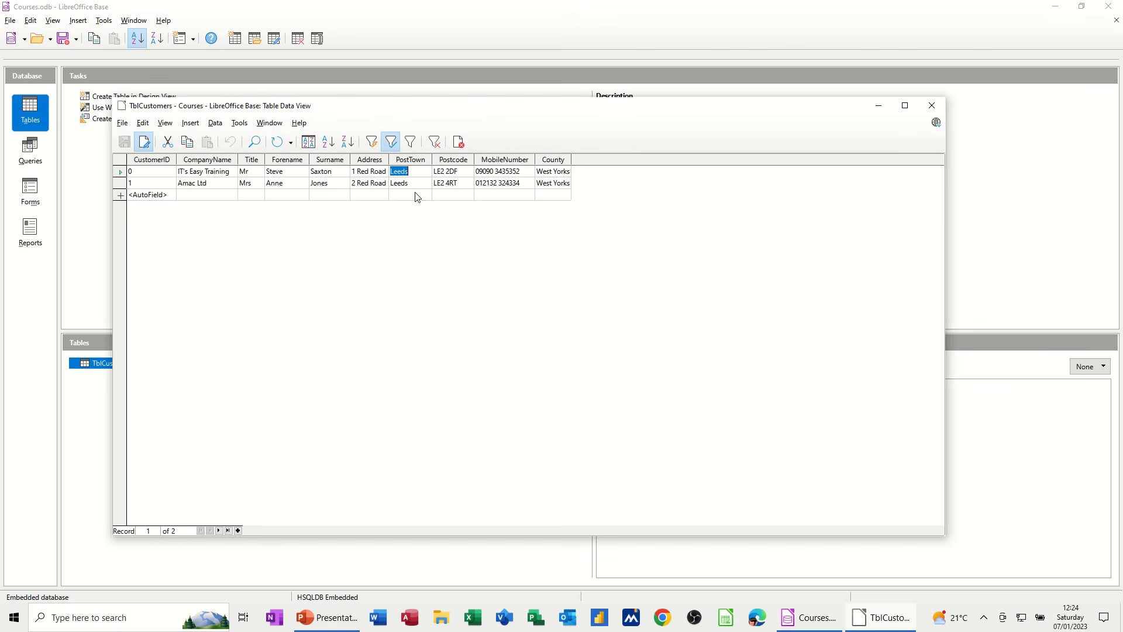
Step: Reset the filter and sorting of the customers table and close it
{"action": "left_click", "coordinate": [438, 146]}
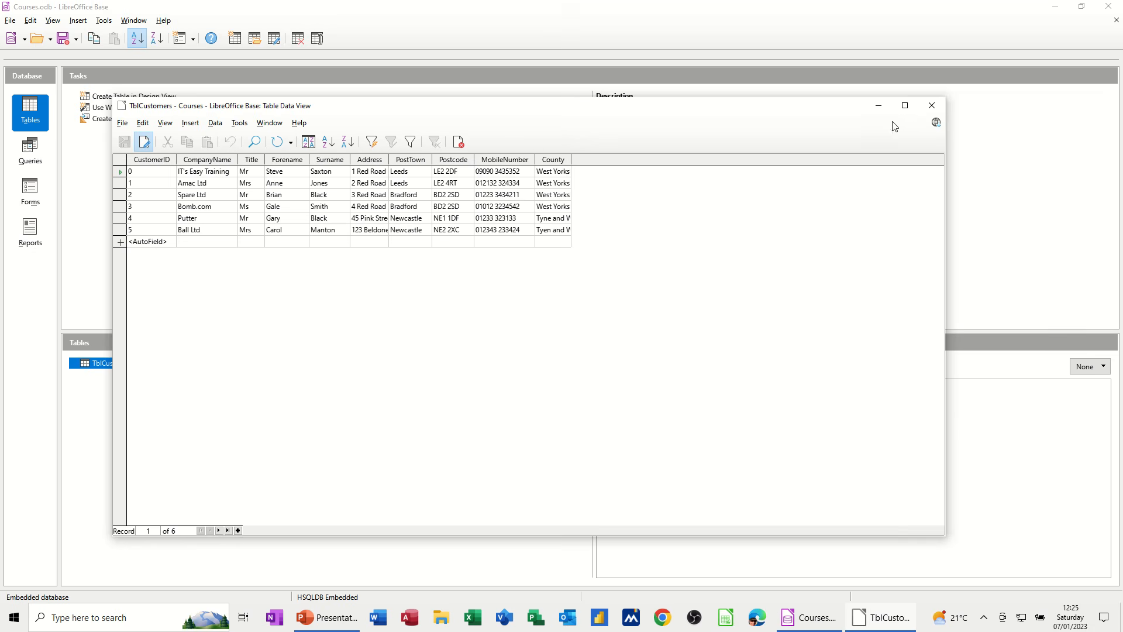
{"action": "left_click", "coordinate": [931, 107]}
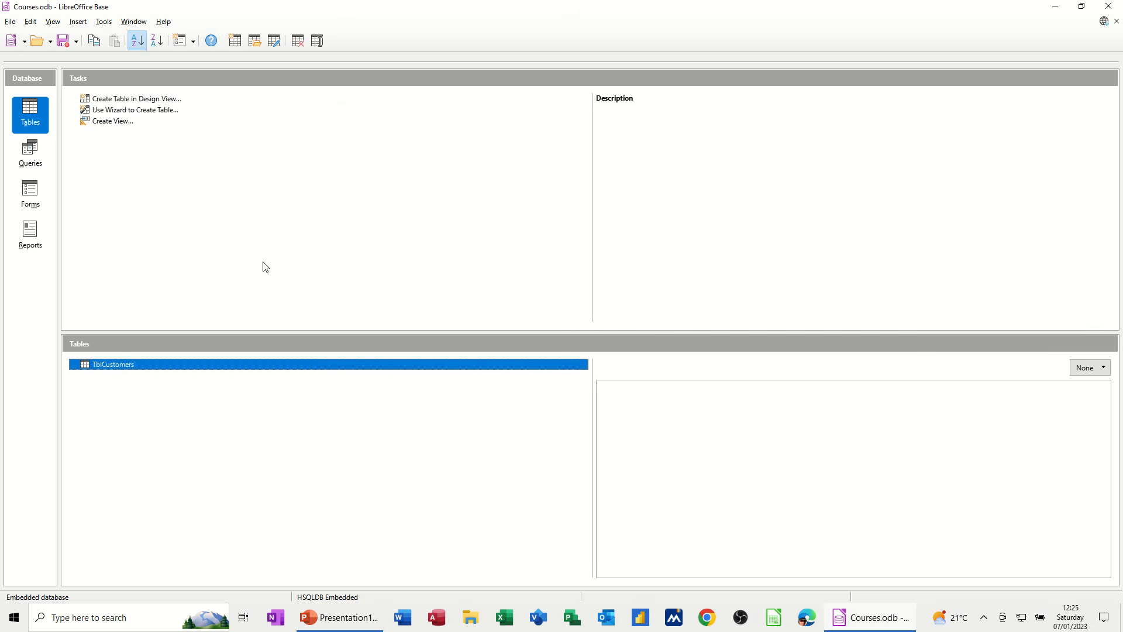
Step: Create a query in design view based on TblCustomers and enlarge its field list to show every field
{"action": "left_click", "coordinate": [29, 153]}
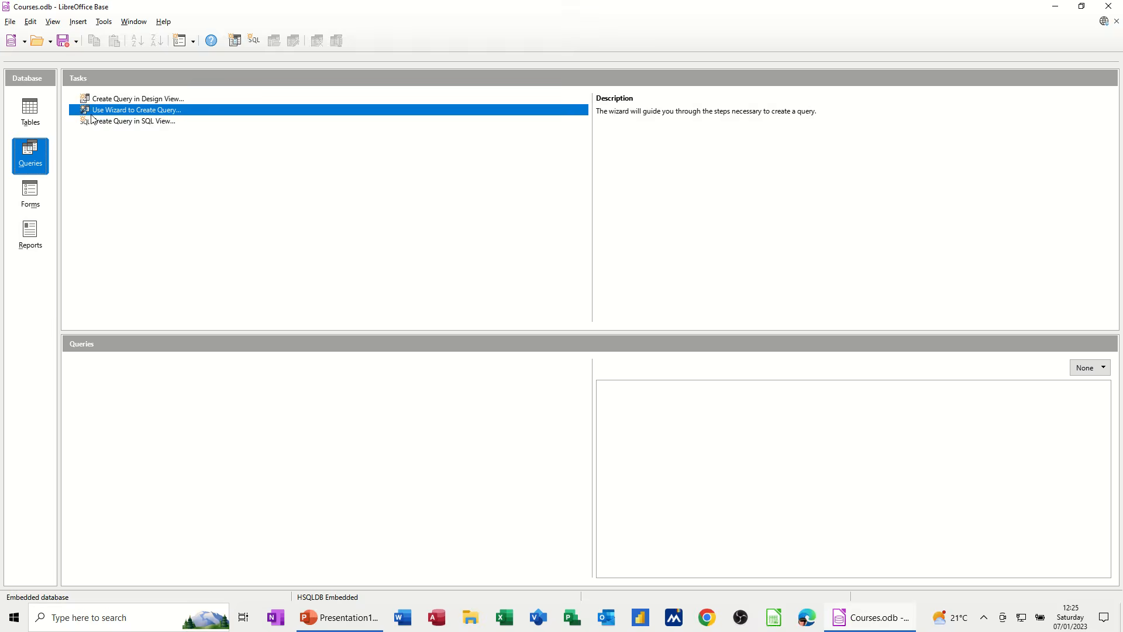
{"action": "left_click", "coordinate": [133, 99]}
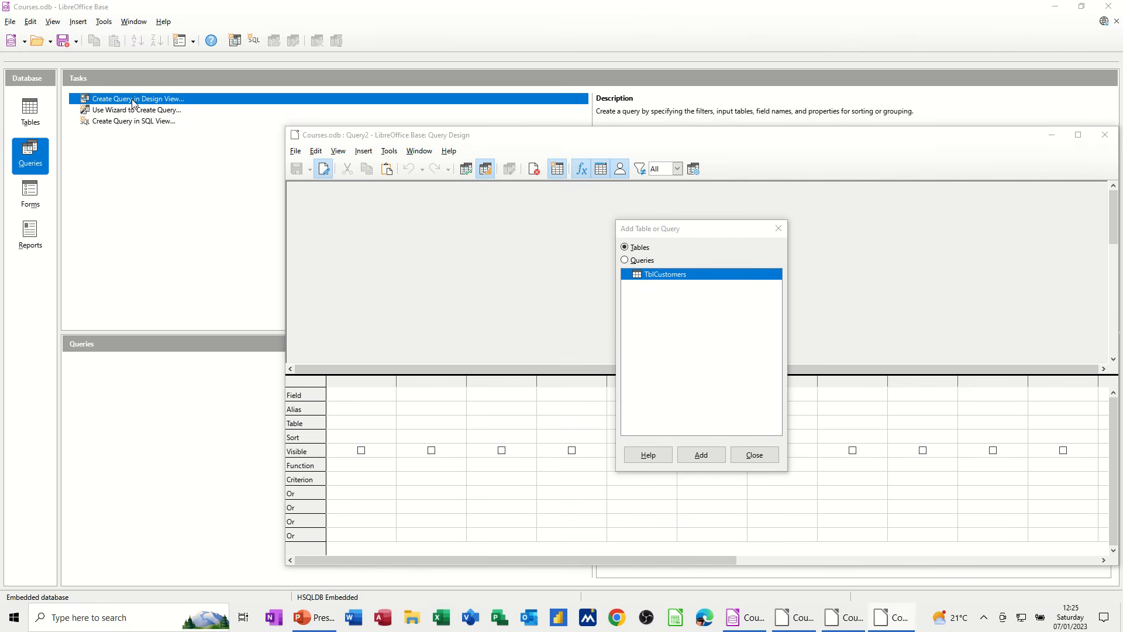
{"action": "left_click_drag", "start_coordinate": [646, 137], "coordinate": [525, 135]}
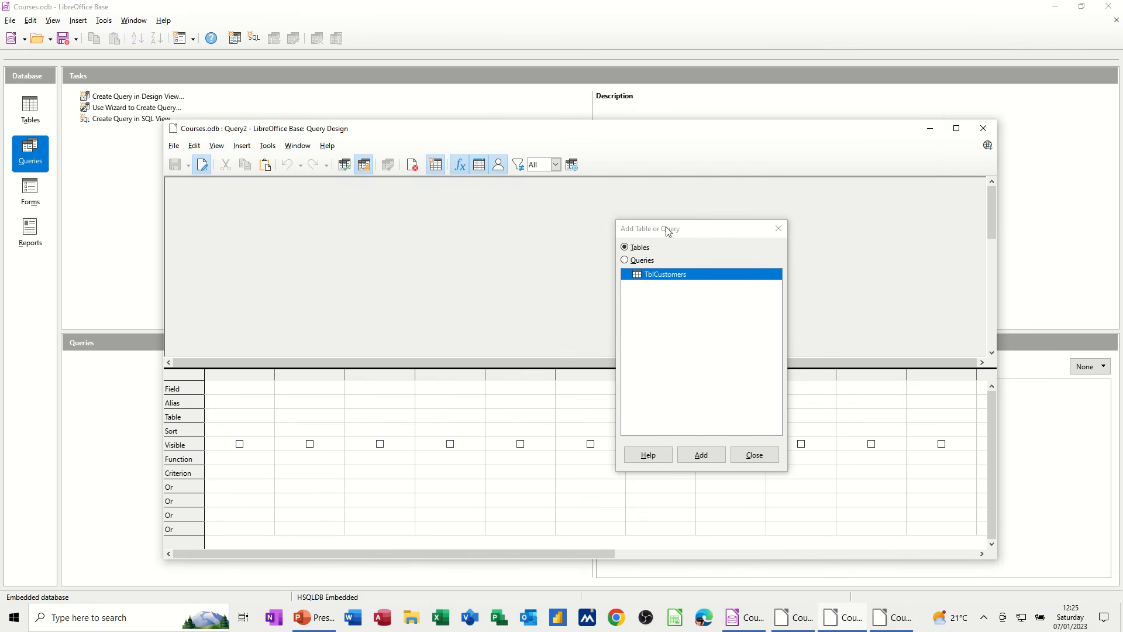
{"action": "left_click_drag", "start_coordinate": [667, 227], "coordinate": [611, 202]}
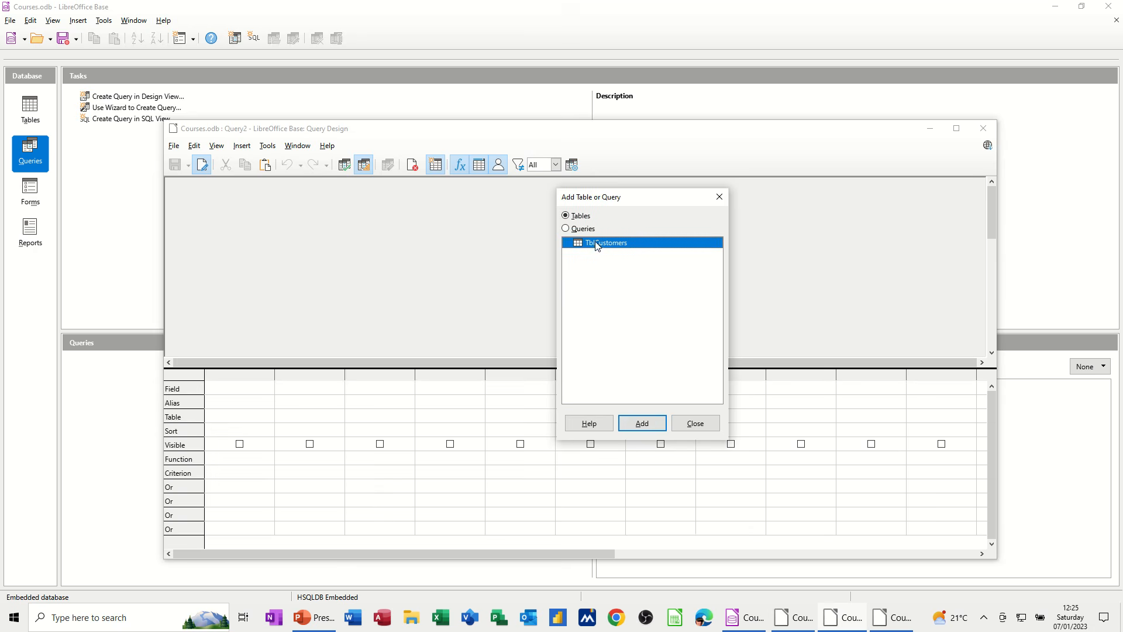
{"action": "left_click", "coordinate": [651, 430]}
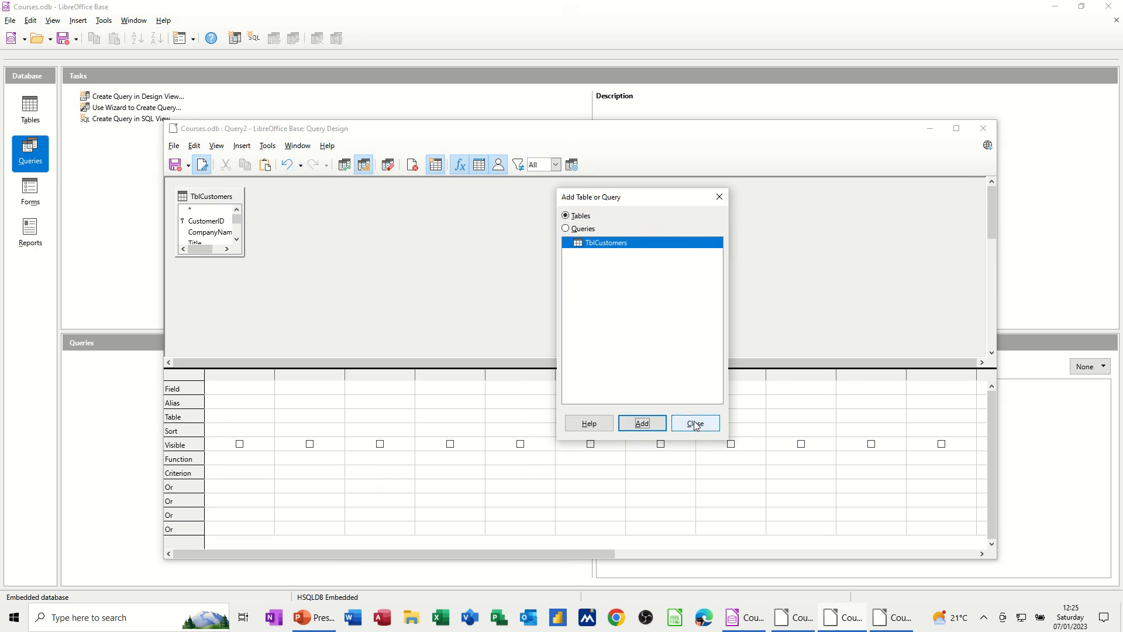
{"action": "left_click", "coordinate": [678, 424]}
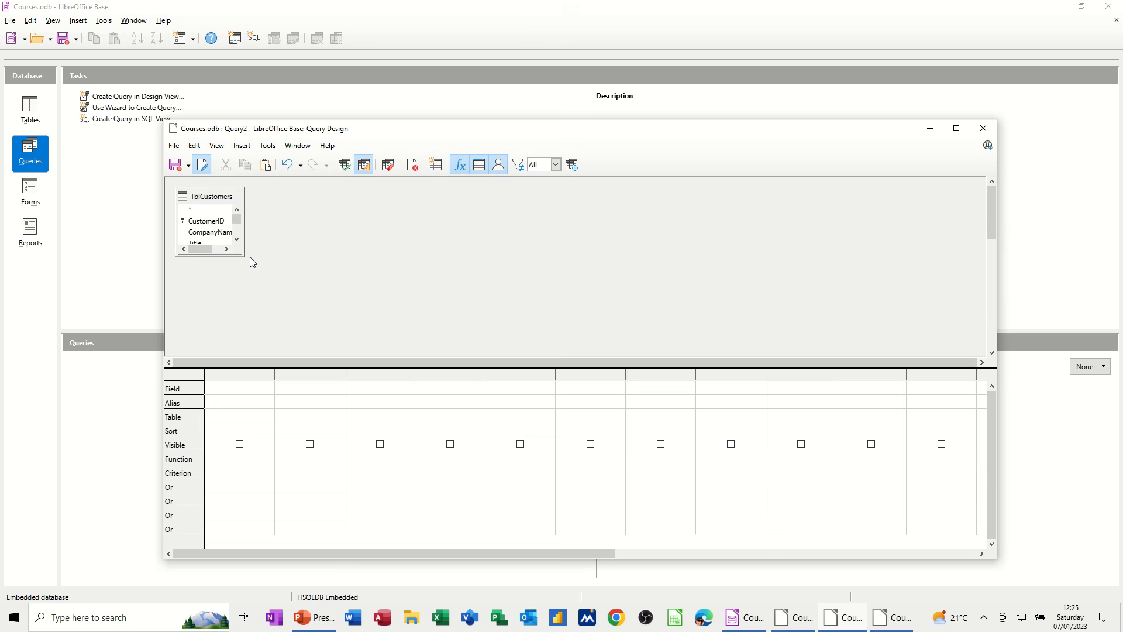
{"action": "left_click_drag", "start_coordinate": [244, 258], "coordinate": [314, 351]}
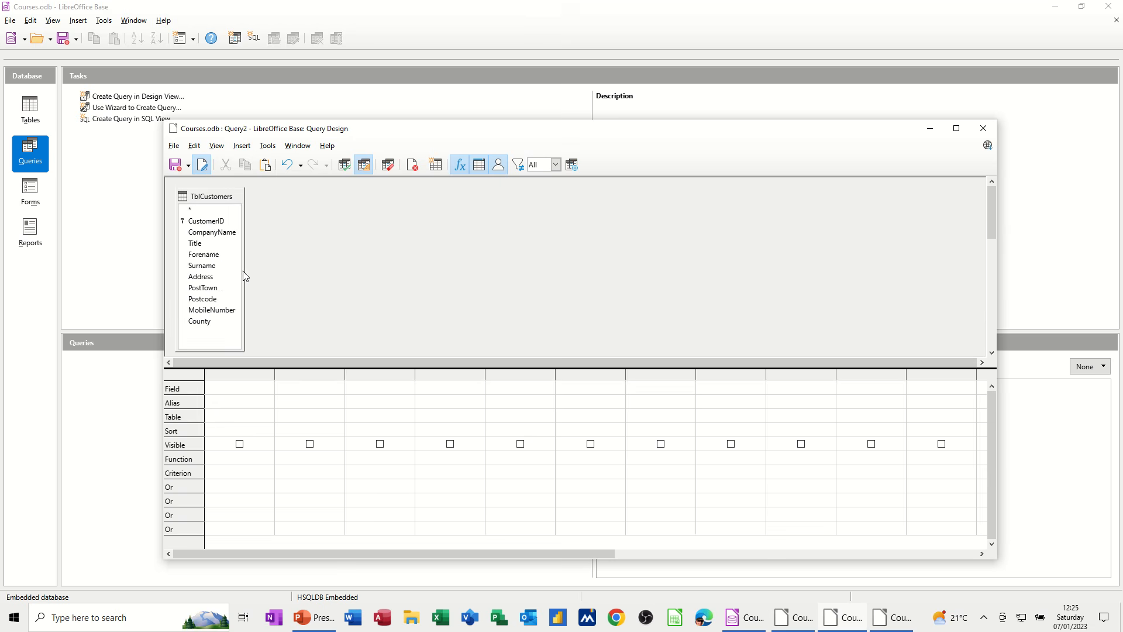
{"action": "left_click_drag", "start_coordinate": [245, 272], "coordinate": [278, 272]}
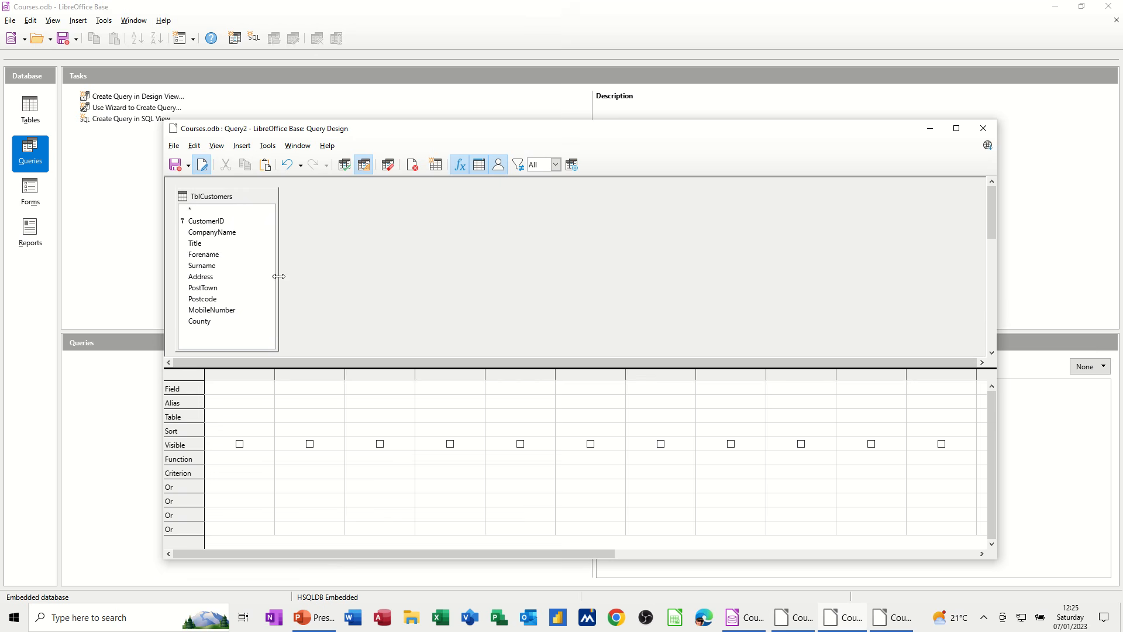
Step: Add all TblCustomers fields to the query grid in order, from CustomerID through County
{"action": "double_click", "coordinate": [206, 223]}
{"action": "double_click", "coordinate": [212, 233]}
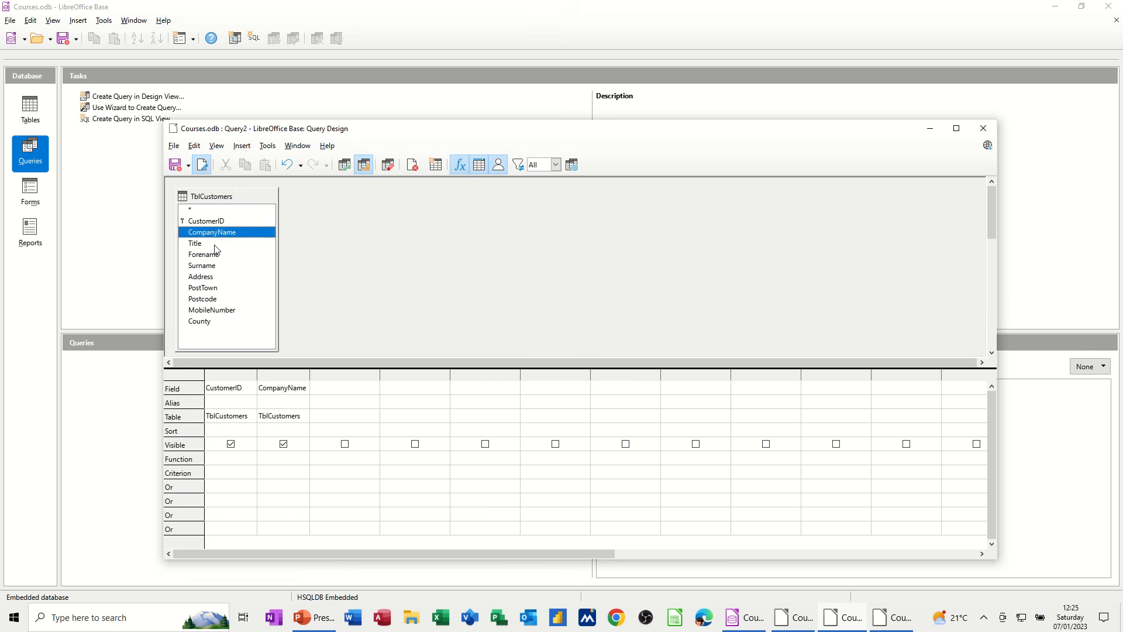
{"action": "double_click", "coordinate": [214, 244]}
{"action": "double_click", "coordinate": [216, 255]}
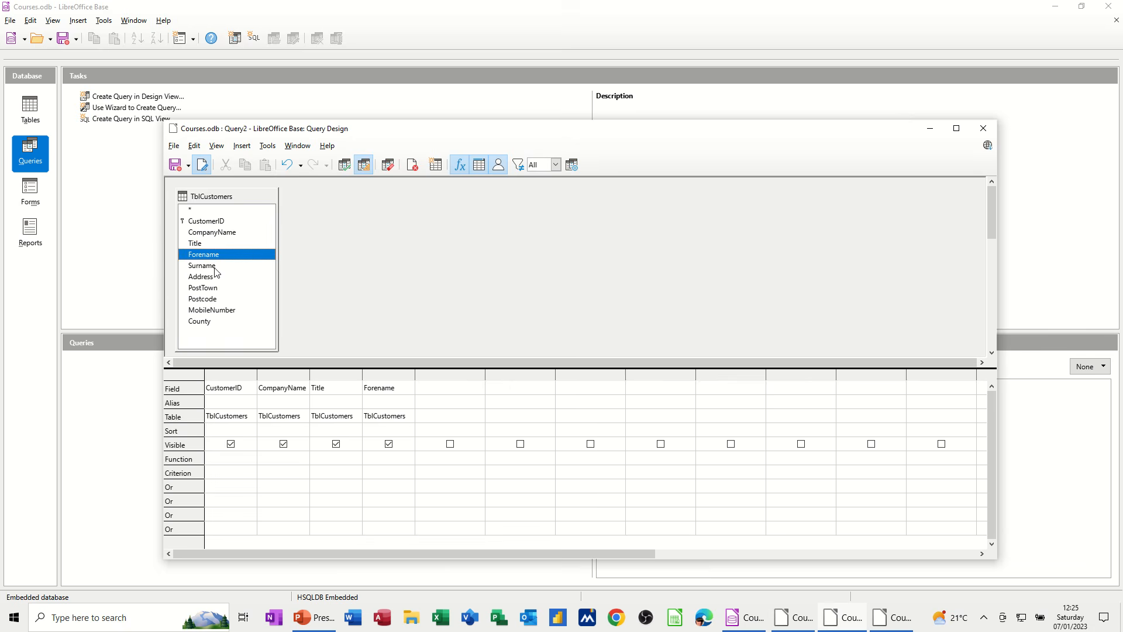
{"action": "double_click", "coordinate": [215, 267]}
{"action": "double_click", "coordinate": [220, 278]}
{"action": "left_click", "coordinate": [222, 288]}
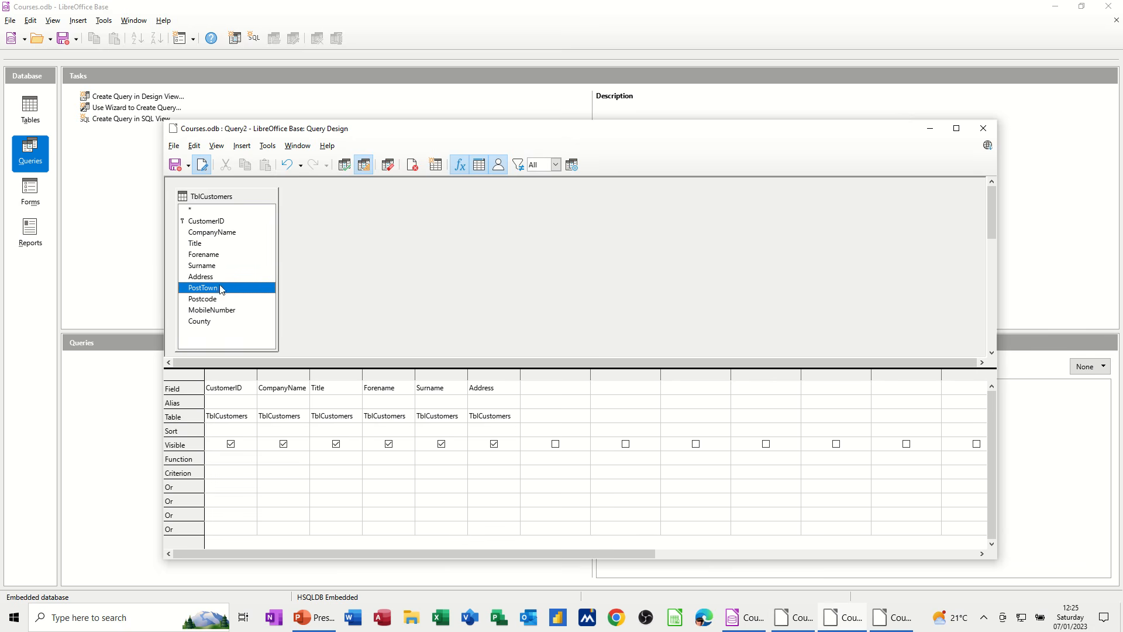
{"action": "double_click", "coordinate": [221, 289]}
{"action": "double_click", "coordinate": [222, 300]}
{"action": "double_click", "coordinate": [224, 311]}
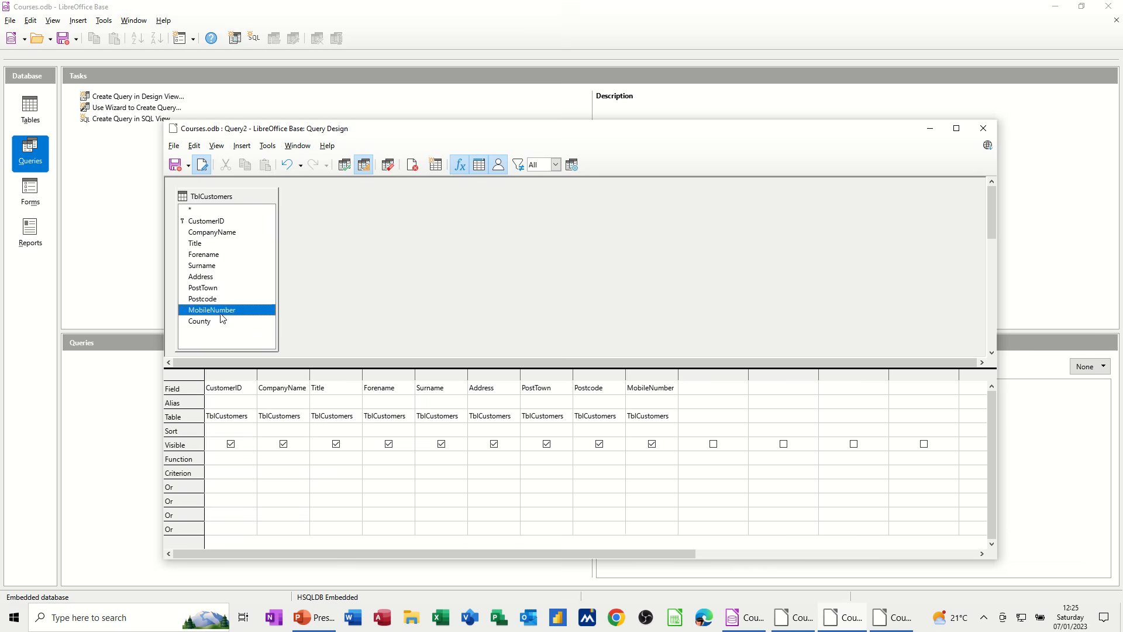
{"action": "double_click", "coordinate": [214, 322]}
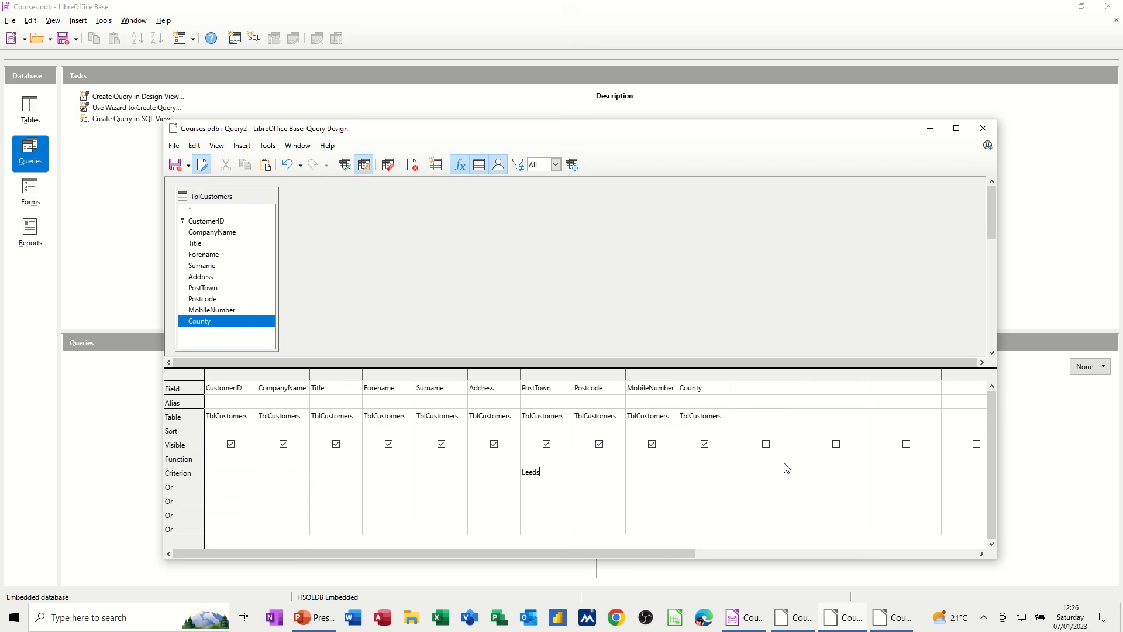
Step: Set the PostTown criterion to Leeds and run the query
{"action": "left_click", "coordinate": [540, 481]}
{"action": "left_click", "coordinate": [345, 167]}
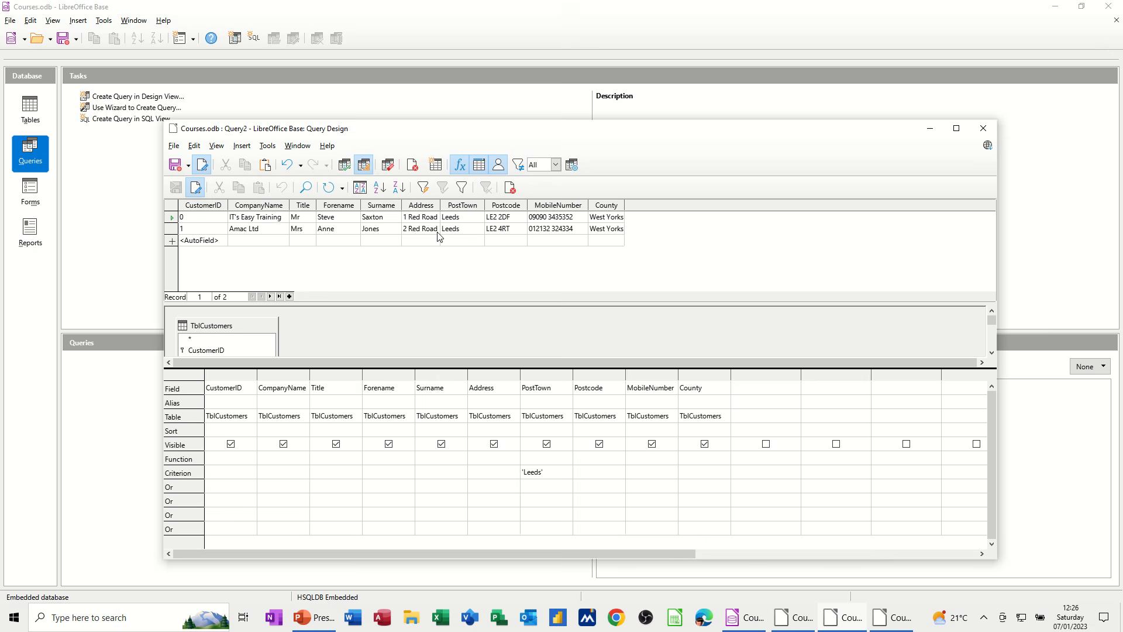
Step: Save the query under the name QryLeeds
{"action": "left_click", "coordinate": [175, 165]}
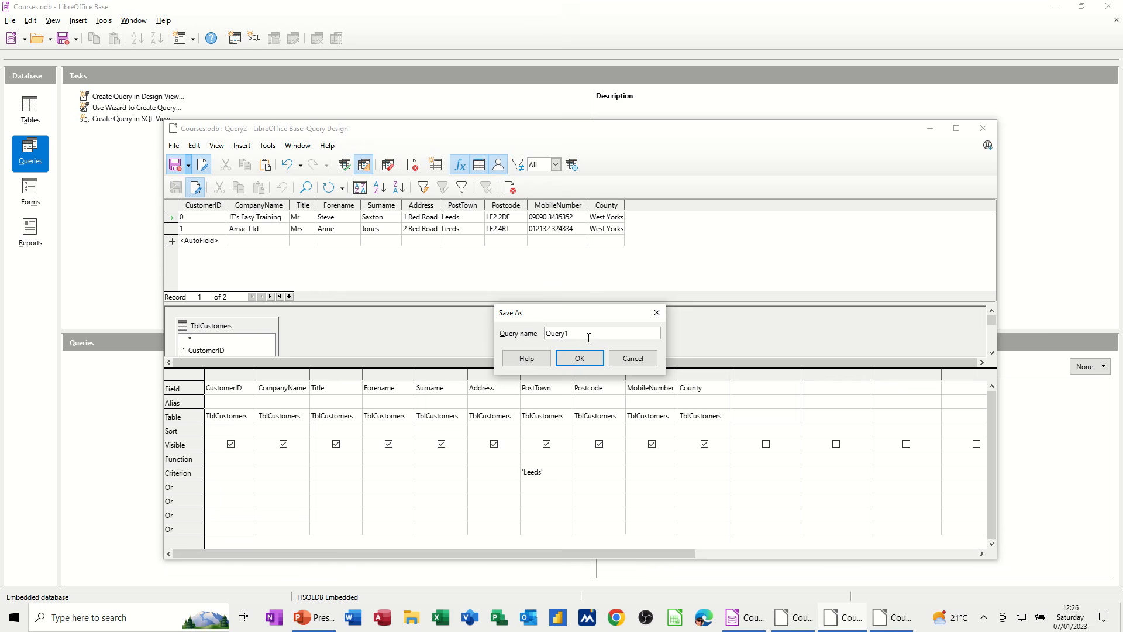
{"action": "left_click_drag", "start_coordinate": [607, 337], "coordinate": [543, 335]}
{"action": "type", "text": "Q"}
{"action": "left_click", "coordinate": [579, 358]}
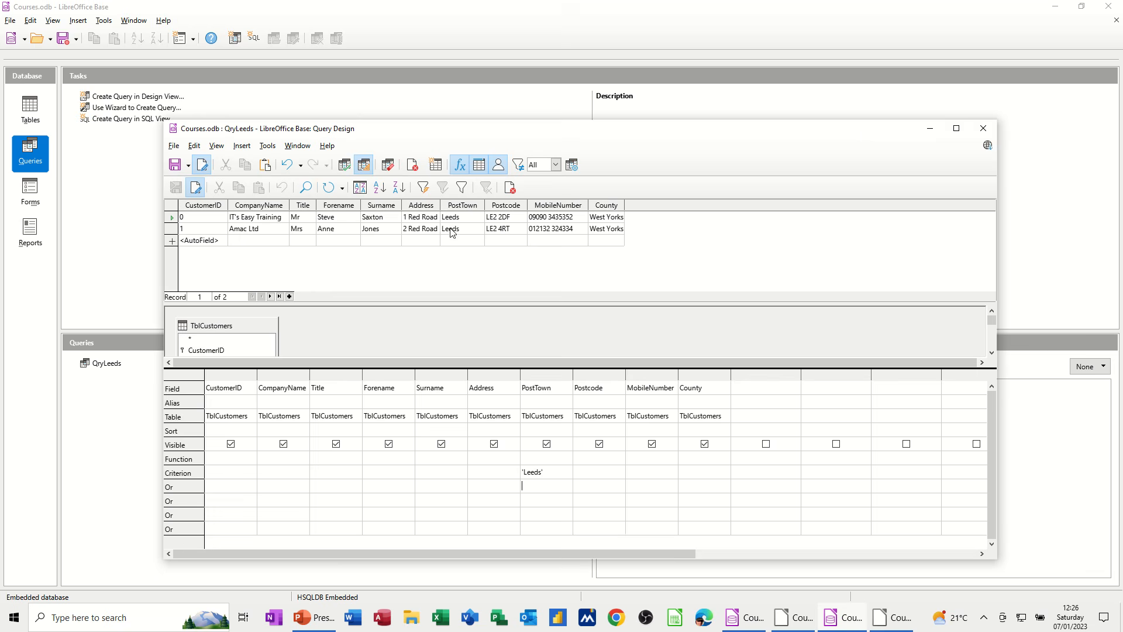
Step: Close the QryLeeds design and open the TblCustomers table data in a fully visible window
{"action": "left_click", "coordinate": [984, 128]}
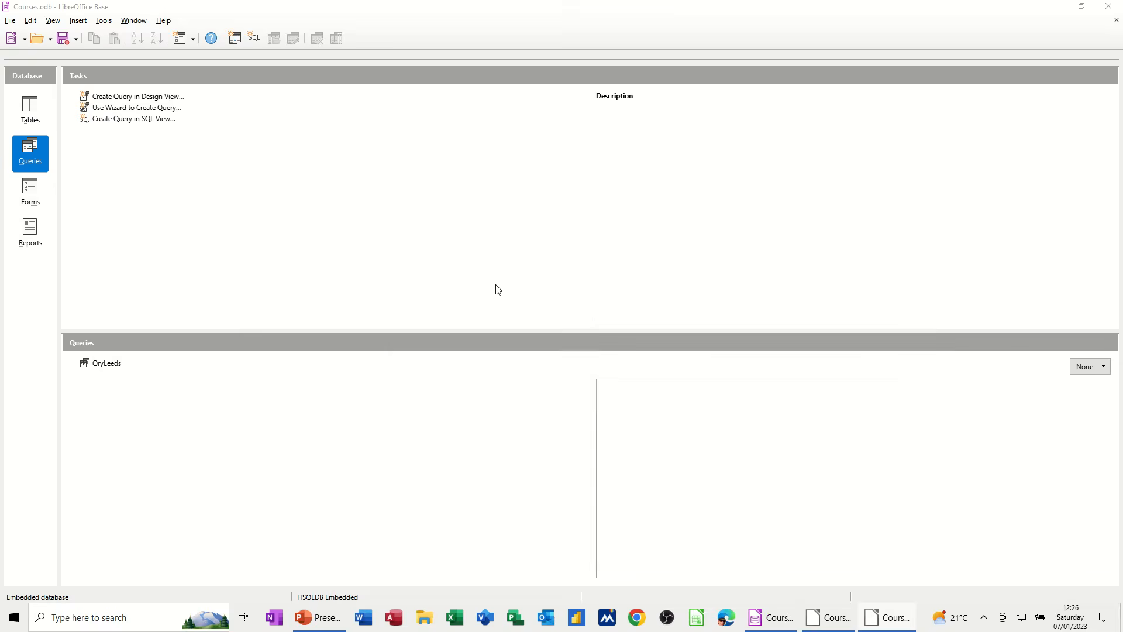
{"action": "left_click", "coordinate": [31, 112]}
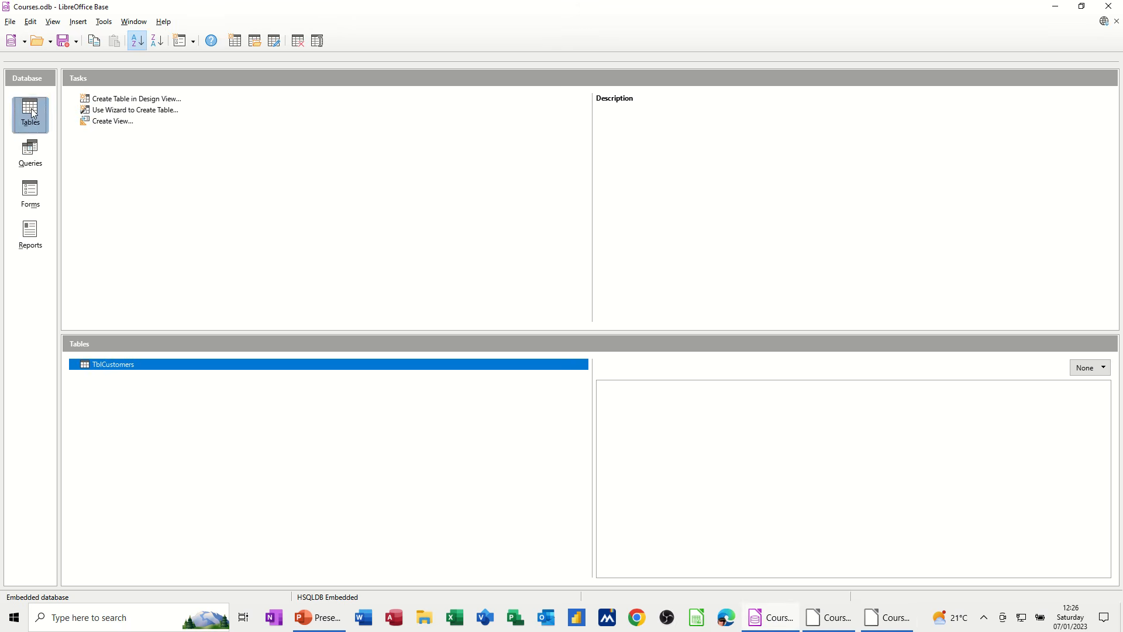
{"action": "double_click", "coordinate": [114, 365]}
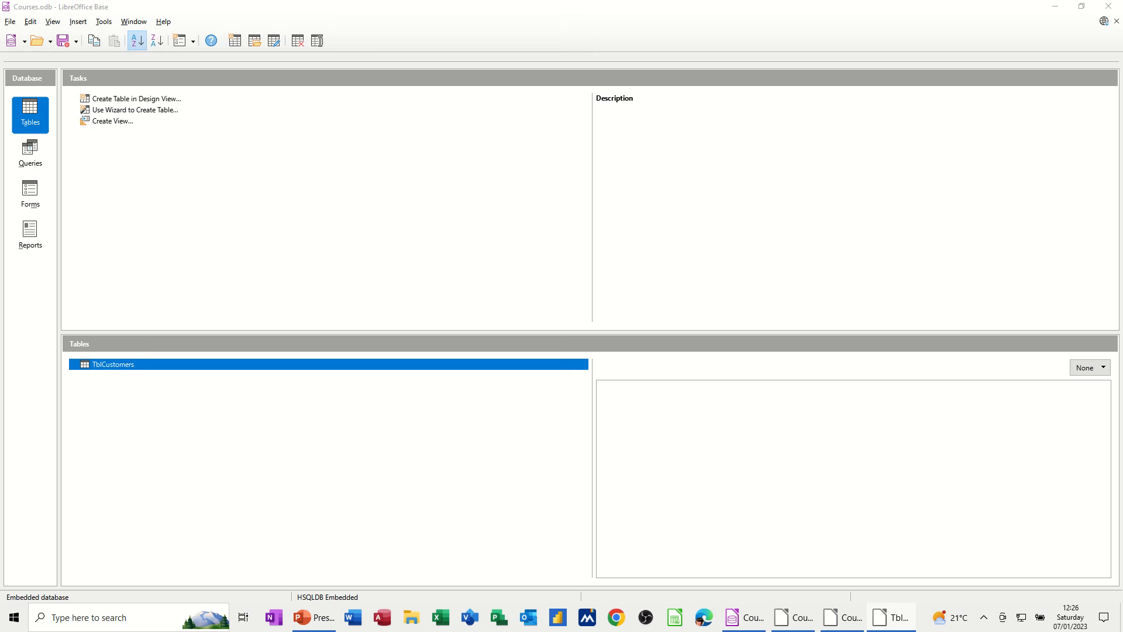
{"action": "left_click_drag", "start_coordinate": [1122, 115], "coordinate": [446, 119]}
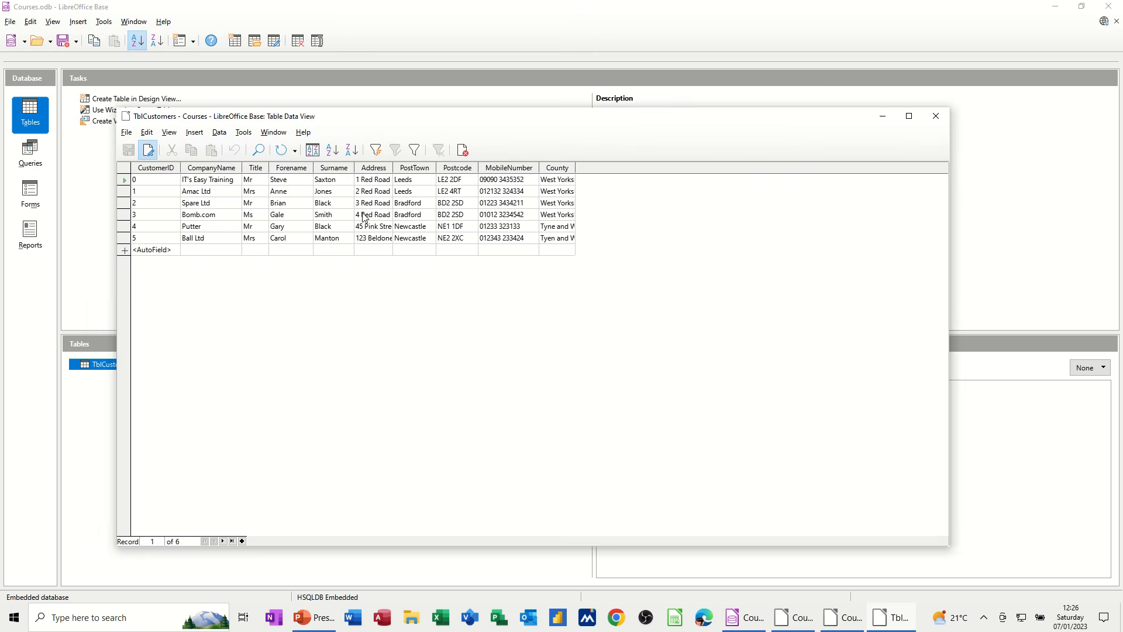
Step: Add an Arrow Ltd customer record with title Mr, the contact's name, address and phone number, PostTown Leeds and county West Yorkshire, and close the table
{"action": "left_click", "coordinate": [190, 252]}
{"action": "type", "text": "Arrow Ltd"}
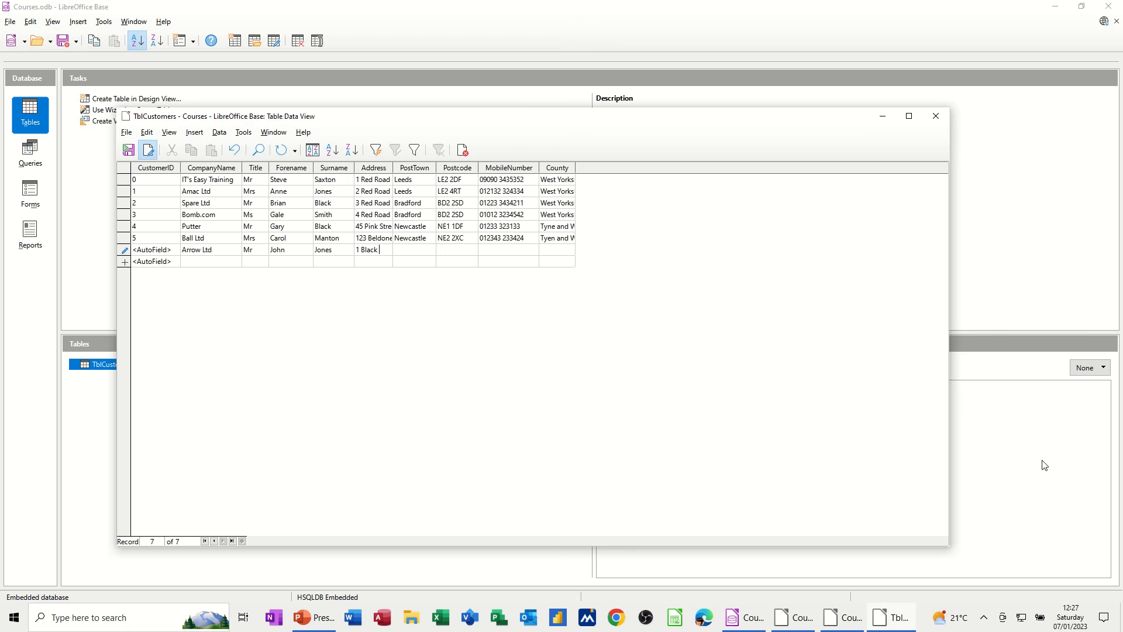
{"action": "type", "text": "et"}
{"action": "key", "text": "BackSpace"}
{"action": "key", "text": "BackSpace"}
{"action": "type", "text": "4534535"}
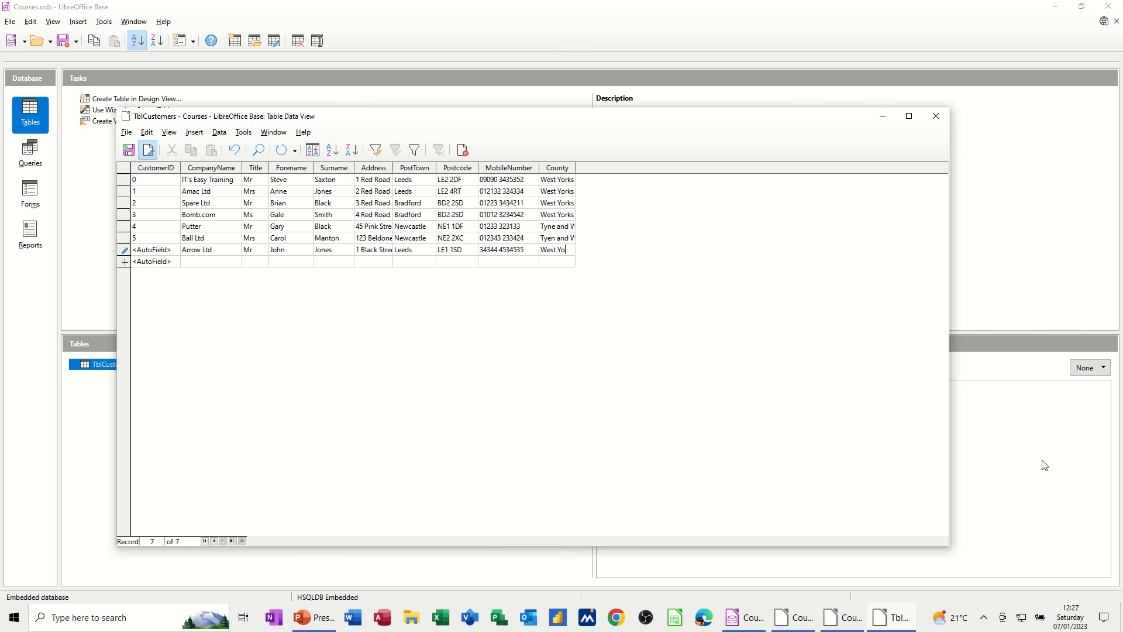
{"action": "type", "text": "West Yorkshire"}
{"action": "left_click", "coordinate": [391, 263]}
{"action": "left_click", "coordinate": [936, 117]}
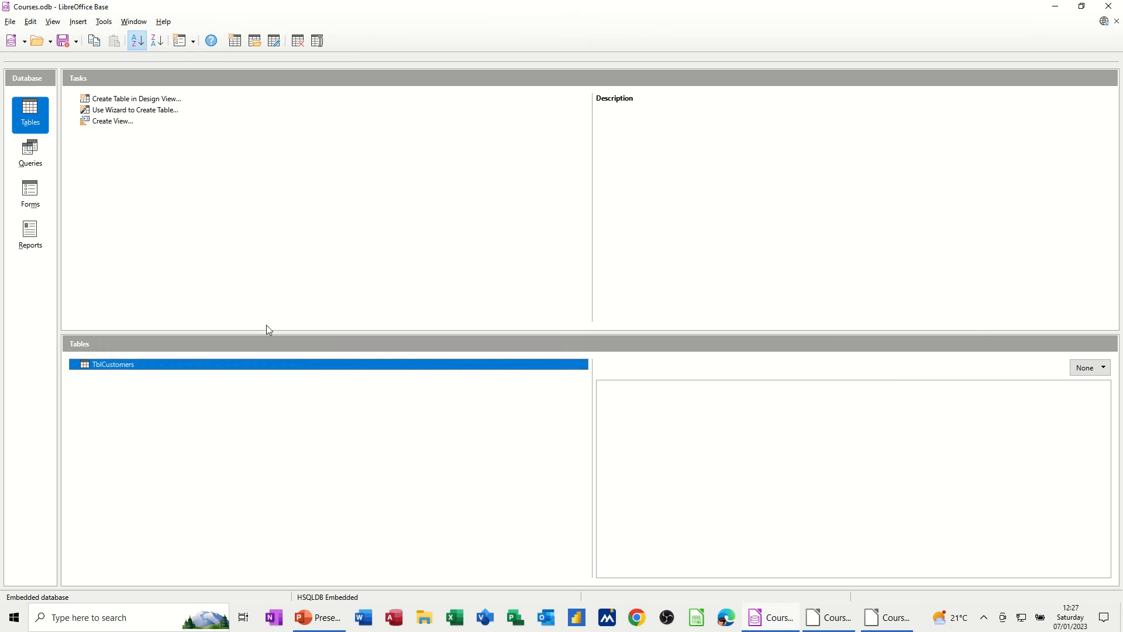
Step: Open the saved QryLeeds query to check its records for the new Leeds customer, and close it
{"action": "left_click", "coordinate": [31, 155]}
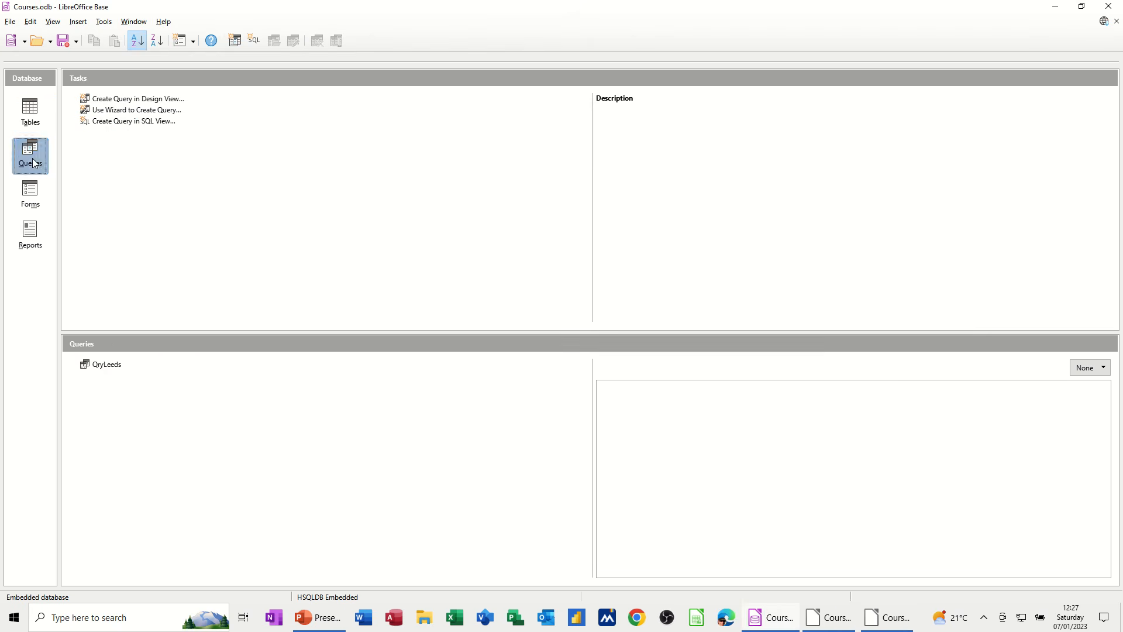
{"action": "double_click", "coordinate": [119, 365]}
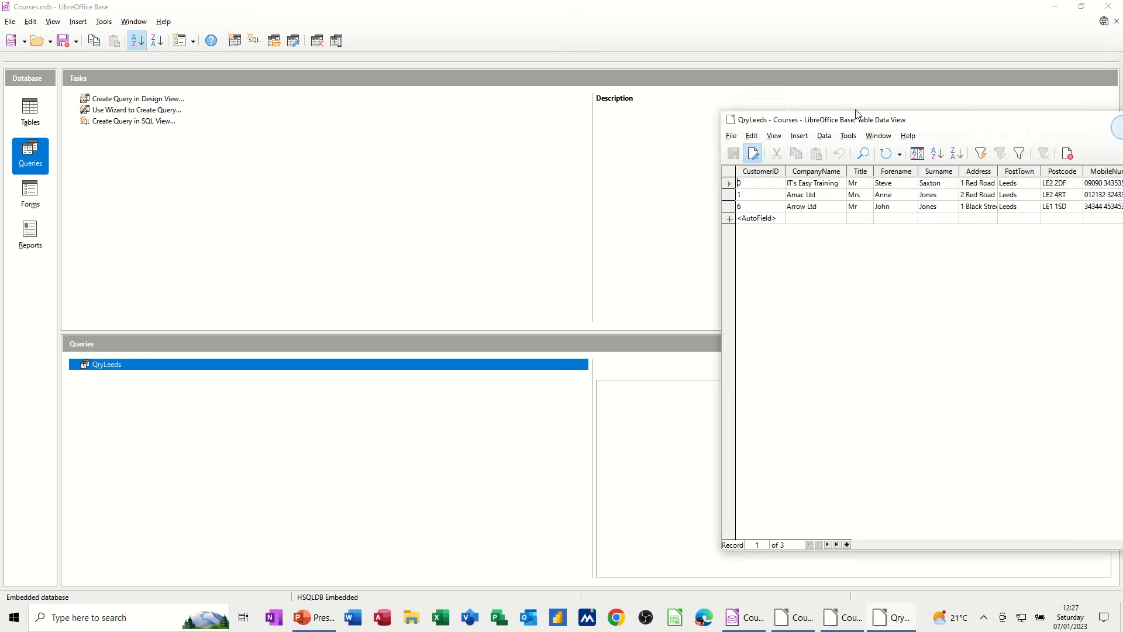
{"action": "left_click_drag", "start_coordinate": [856, 115], "coordinate": [398, 100]}
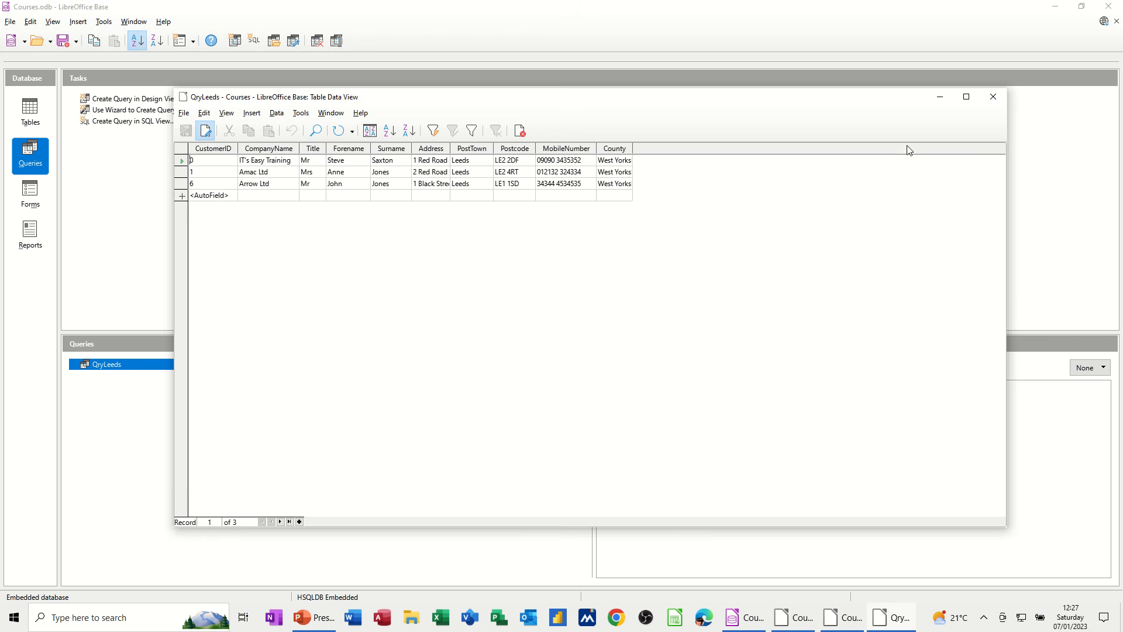
{"action": "left_click", "coordinate": [998, 102]}
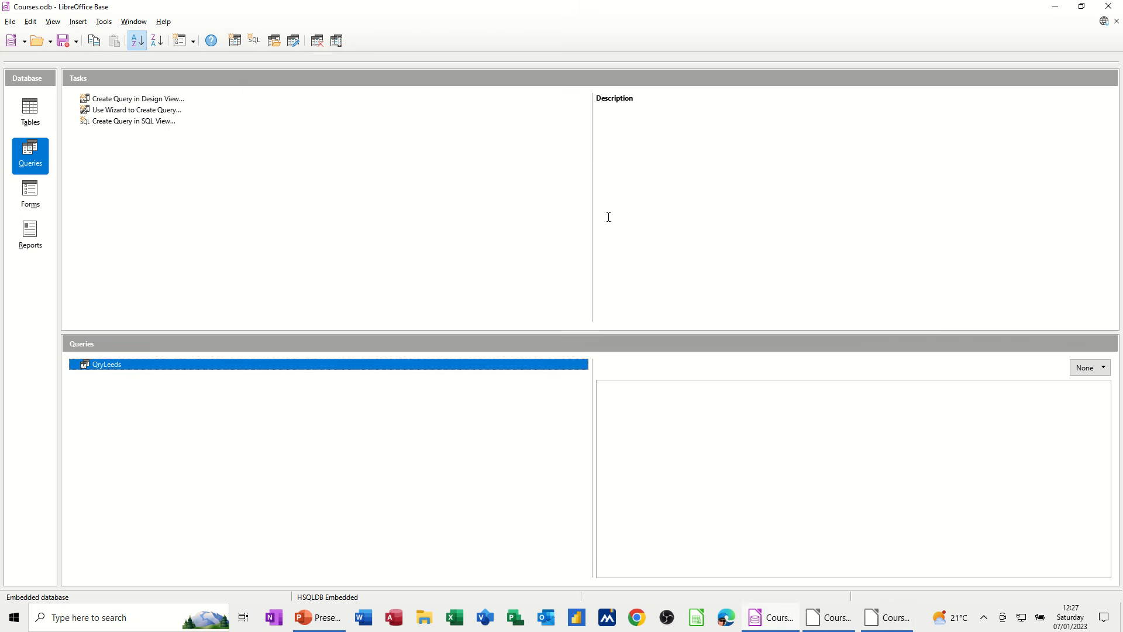
Step: Start a form with the Form Wizard based on TblCustomers, including all its fields and no sub-form
{"action": "left_click", "coordinate": [32, 196]}
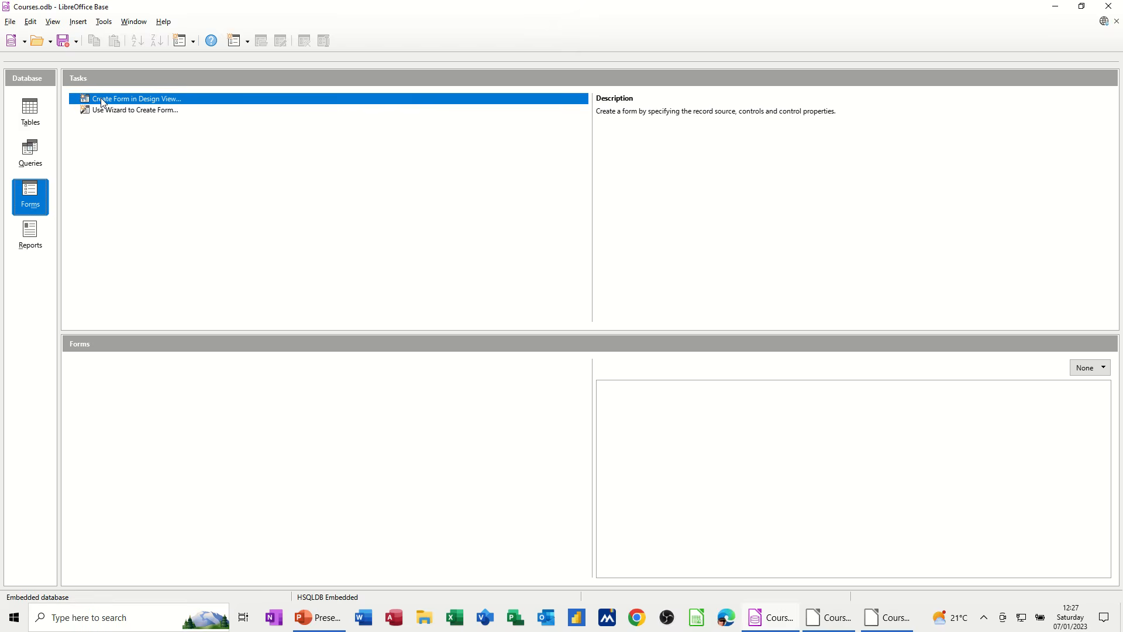
{"action": "left_click", "coordinate": [127, 111]}
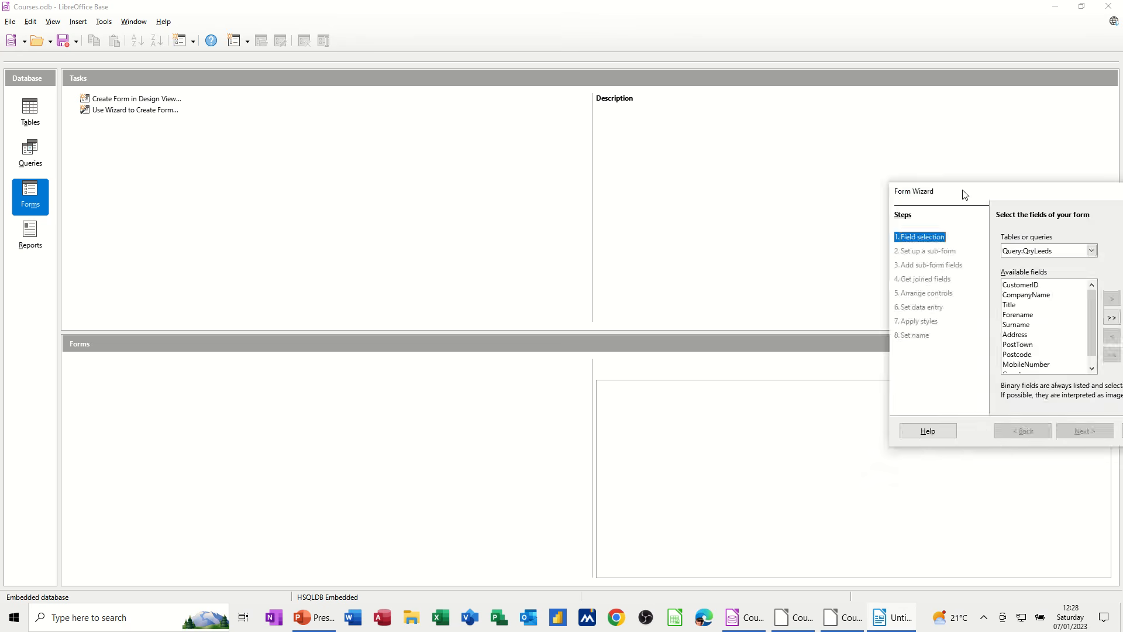
{"action": "left_click_drag", "start_coordinate": [1032, 193], "coordinate": [423, 150]}
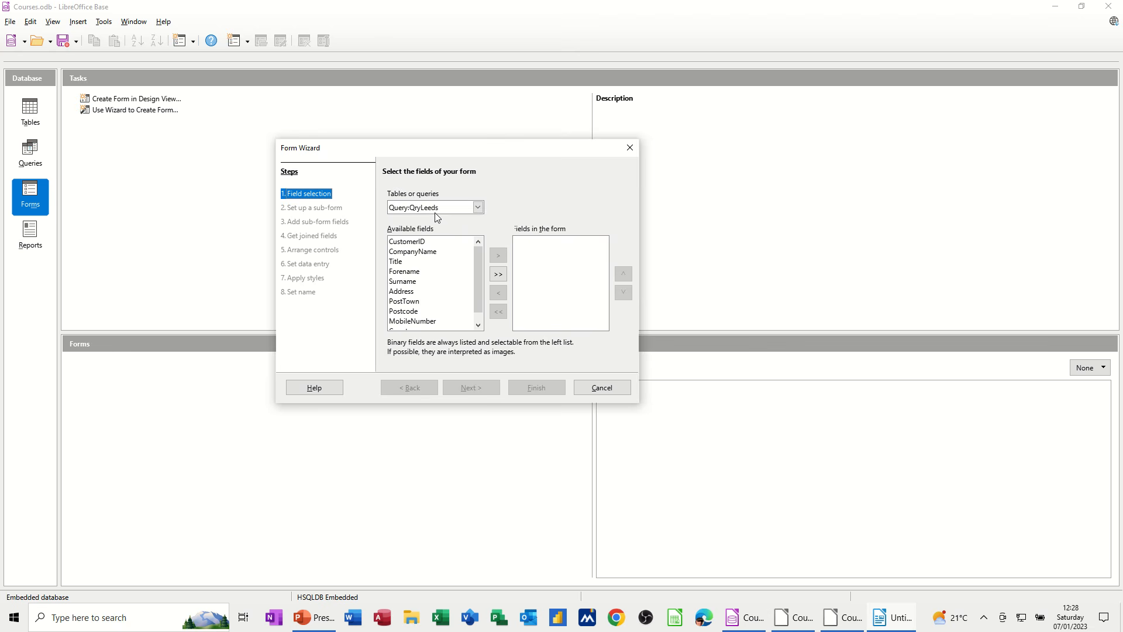
{"action": "left_click", "coordinate": [477, 209]}
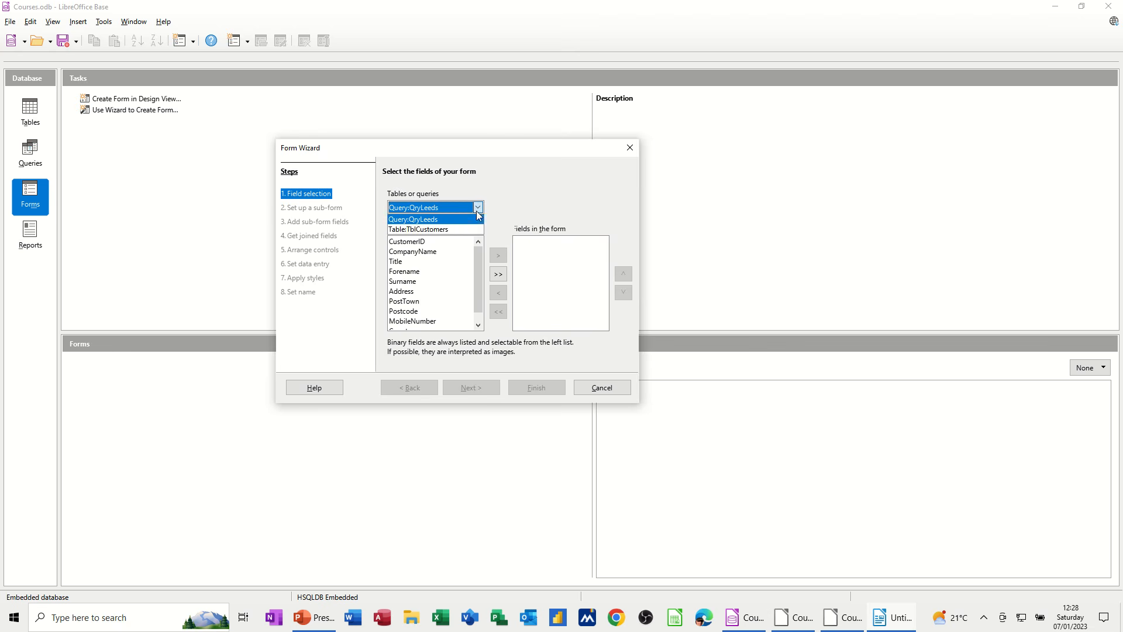
{"action": "left_click", "coordinate": [447, 229]}
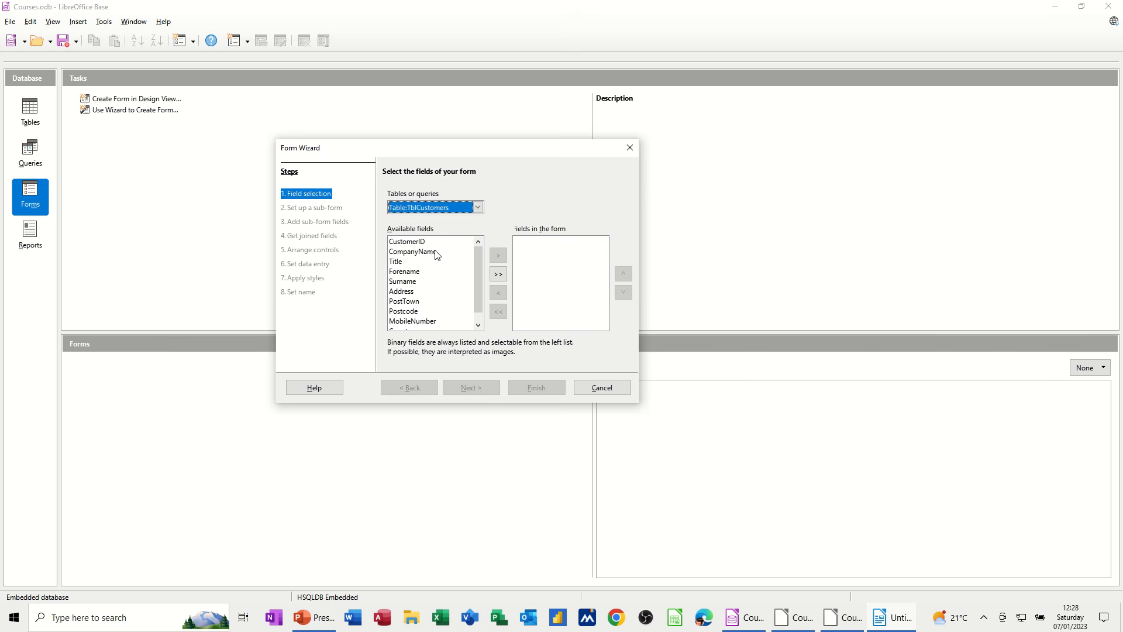
{"action": "left_click", "coordinate": [498, 275]}
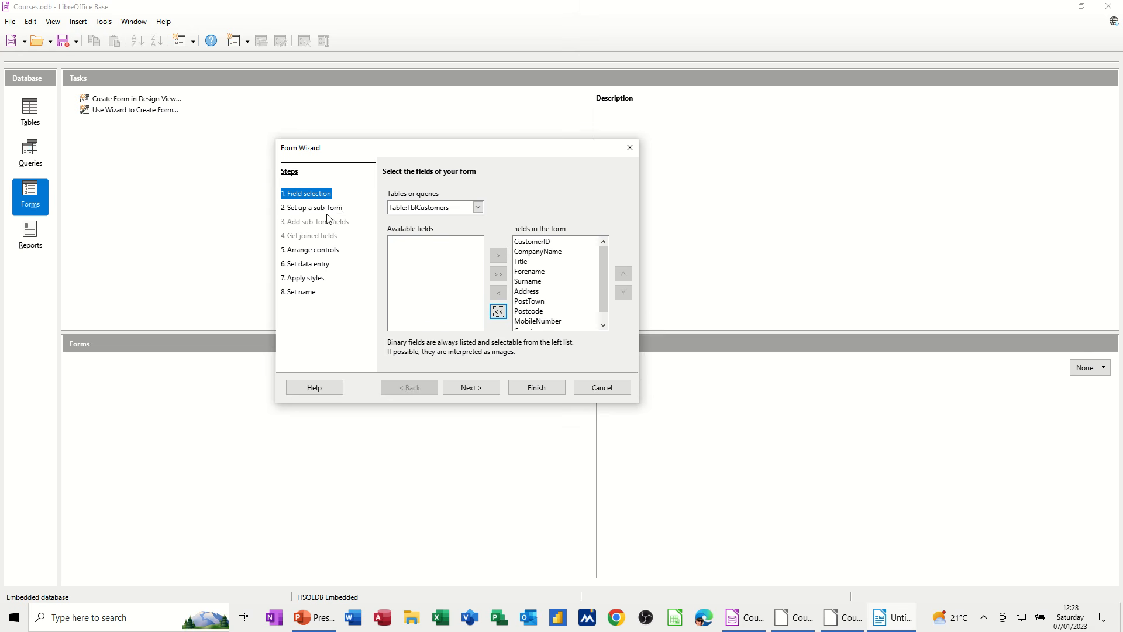
{"action": "left_click", "coordinate": [474, 388]}
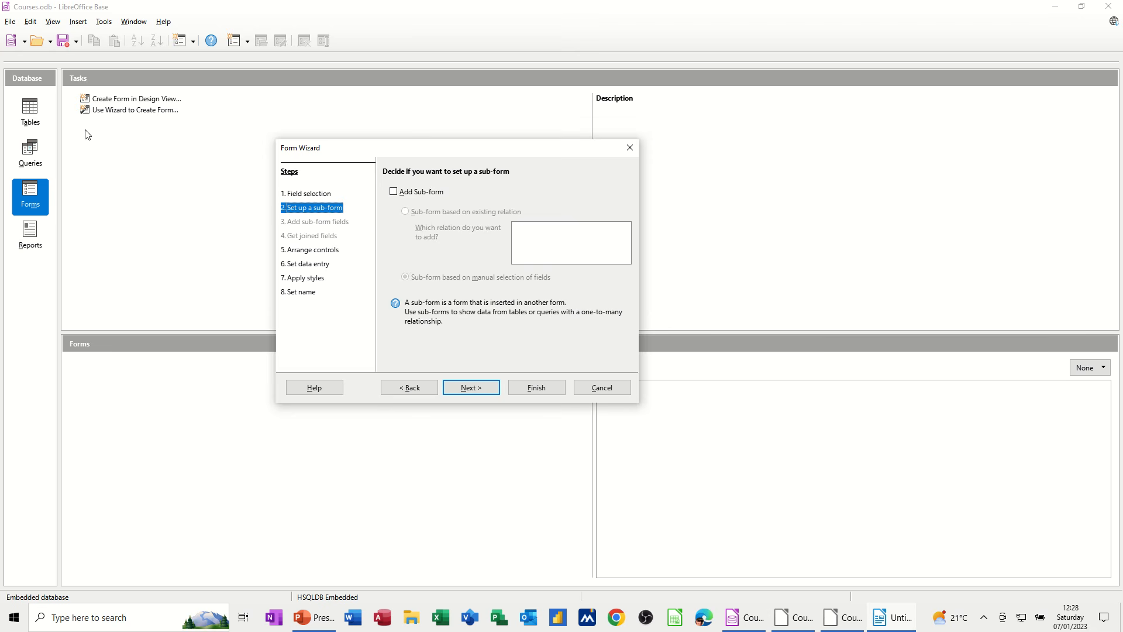
{"action": "left_click", "coordinate": [465, 389]}
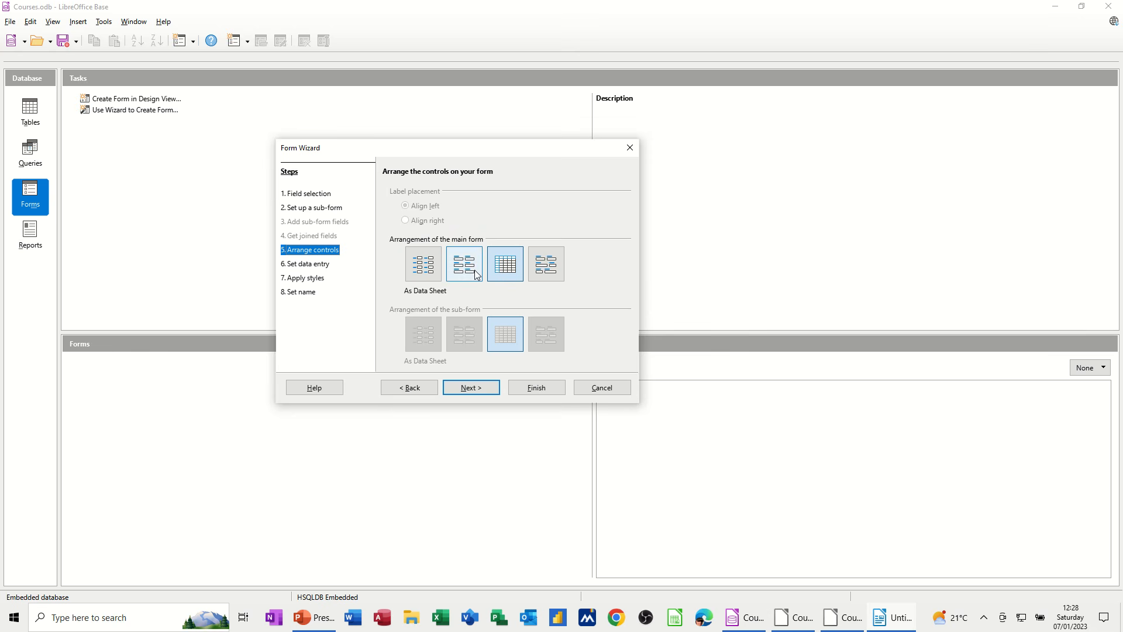
Step: Compare the main form arrangements, choose In Blocks - Labels Above, and keep the form displaying all data
{"action": "left_click_drag", "start_coordinate": [544, 159], "coordinate": [395, 159]}
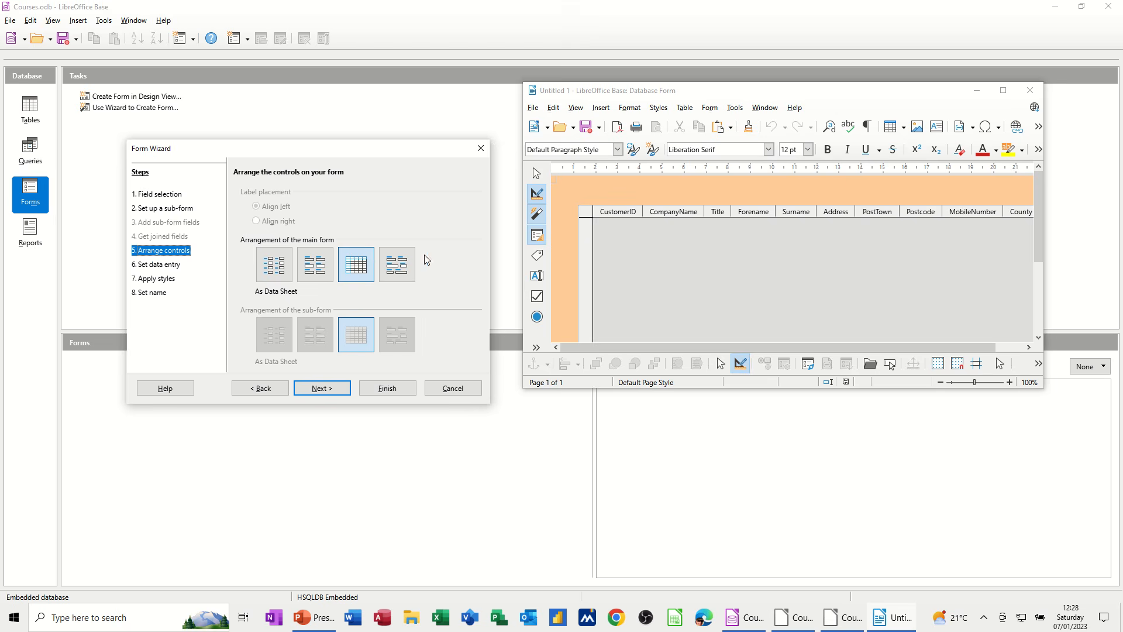
{"action": "left_click", "coordinate": [405, 270]}
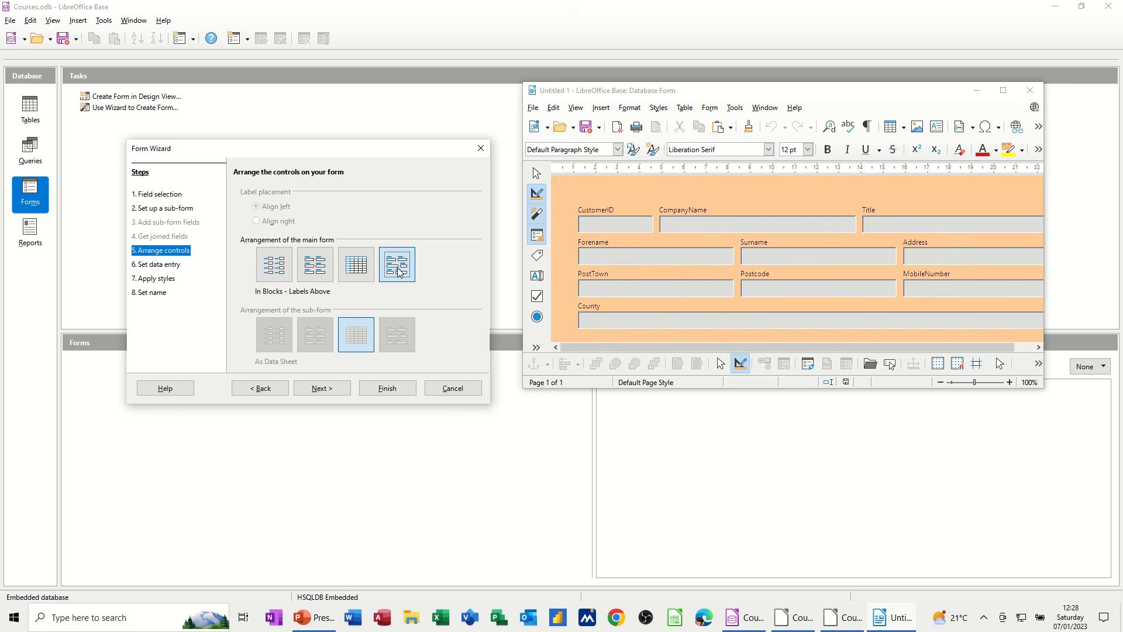
{"action": "left_click", "coordinate": [356, 268]}
{"action": "left_click", "coordinate": [317, 269]}
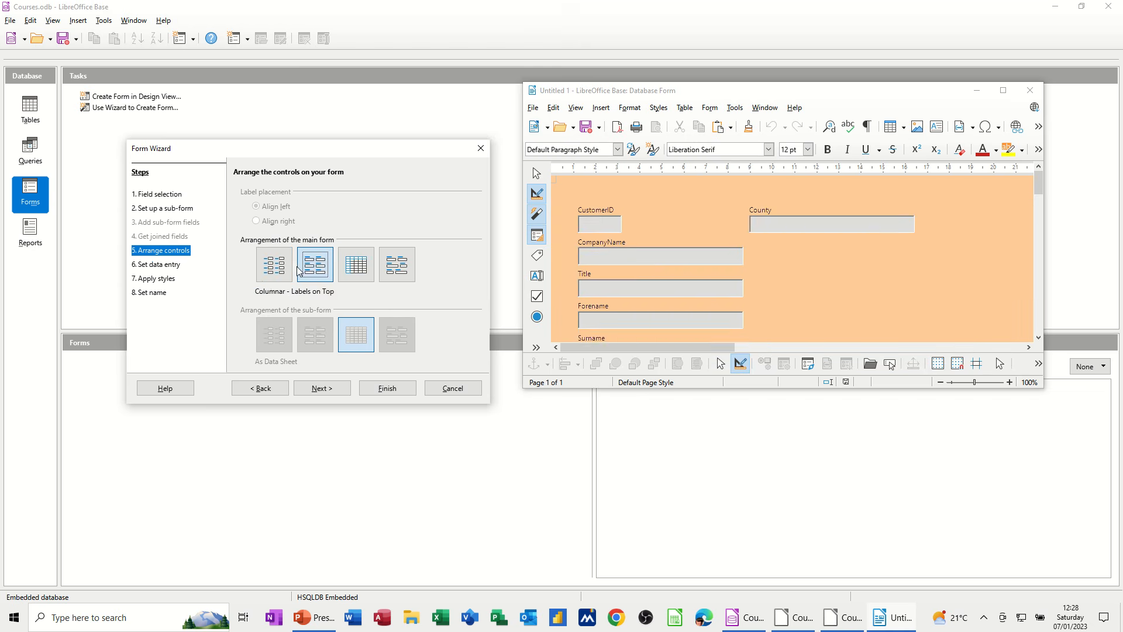
{"action": "left_click", "coordinate": [262, 274]}
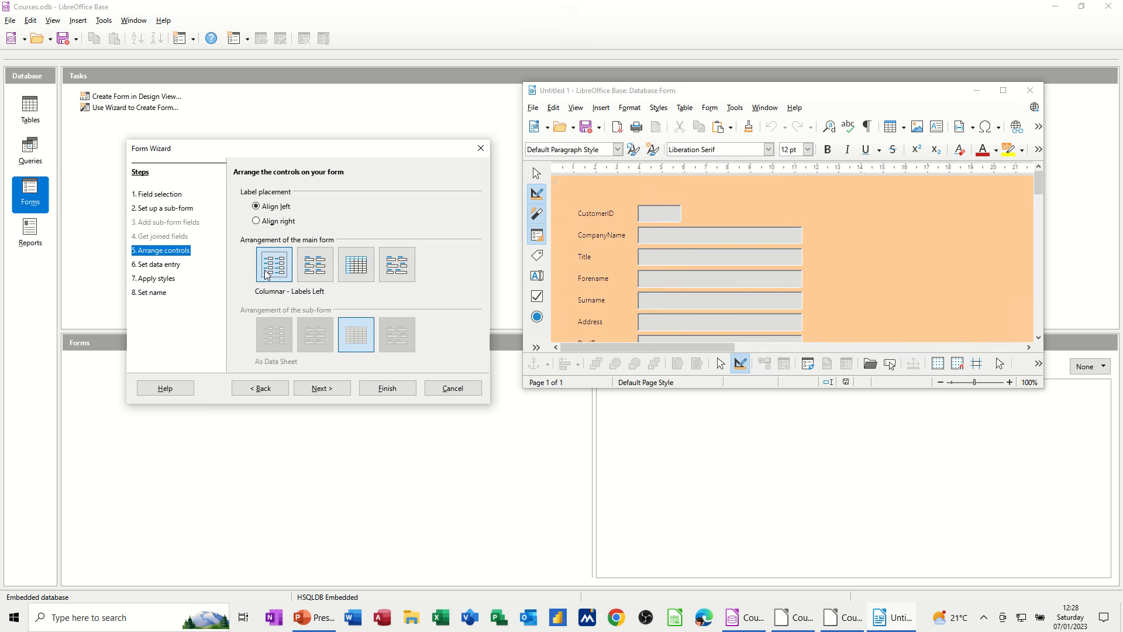
{"action": "left_click", "coordinate": [308, 274]}
{"action": "left_click", "coordinate": [397, 271]}
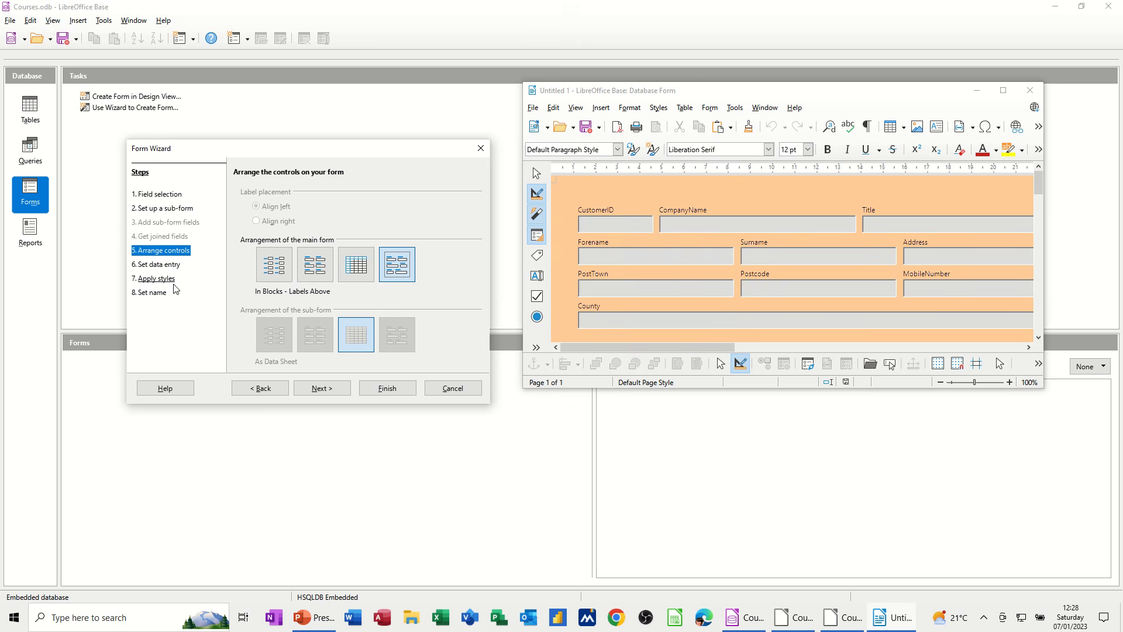
{"action": "left_click", "coordinate": [321, 389]}
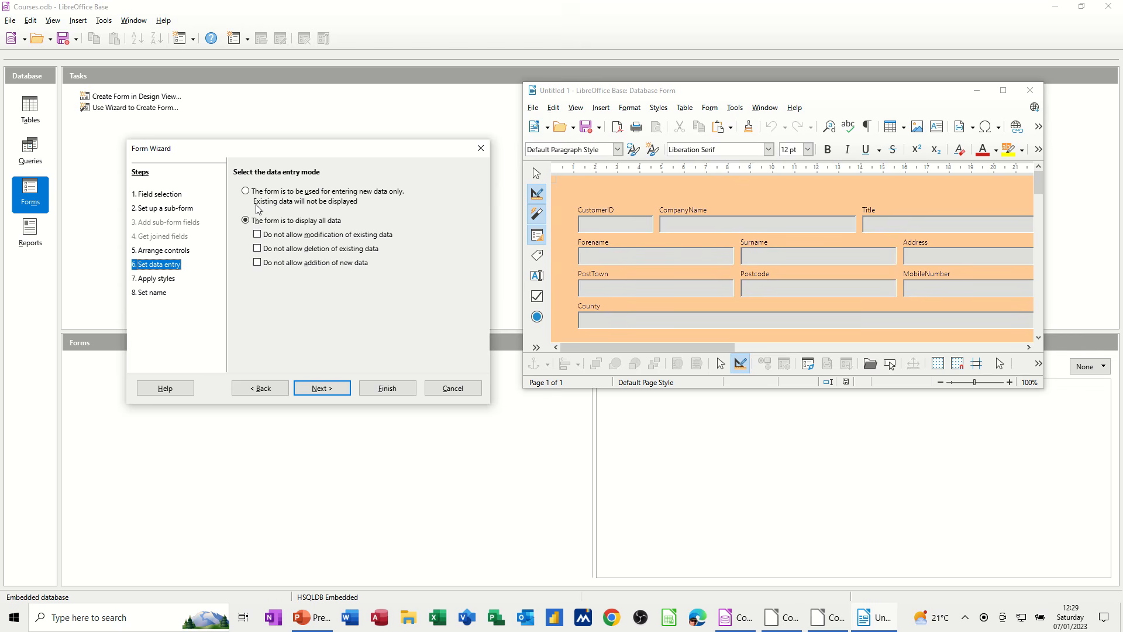
{"action": "left_click", "coordinate": [333, 392]}
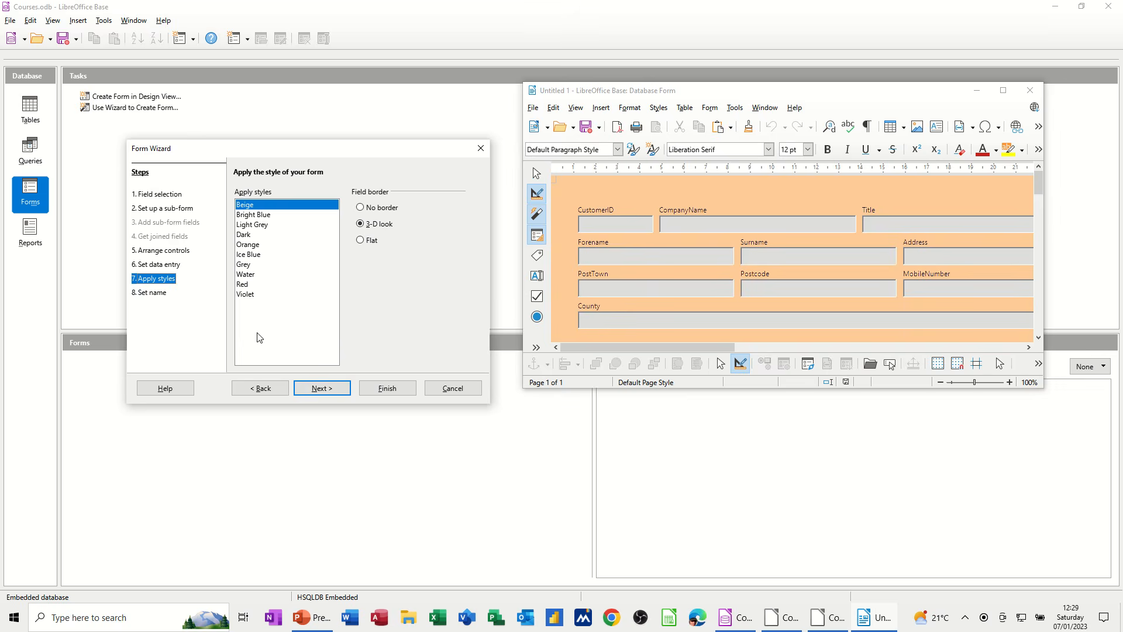
Step: Preview the available form styles from Bright Blue through Violet and return to Beige
{"action": "left_click", "coordinate": [266, 215]}
{"action": "left_click", "coordinate": [265, 226]}
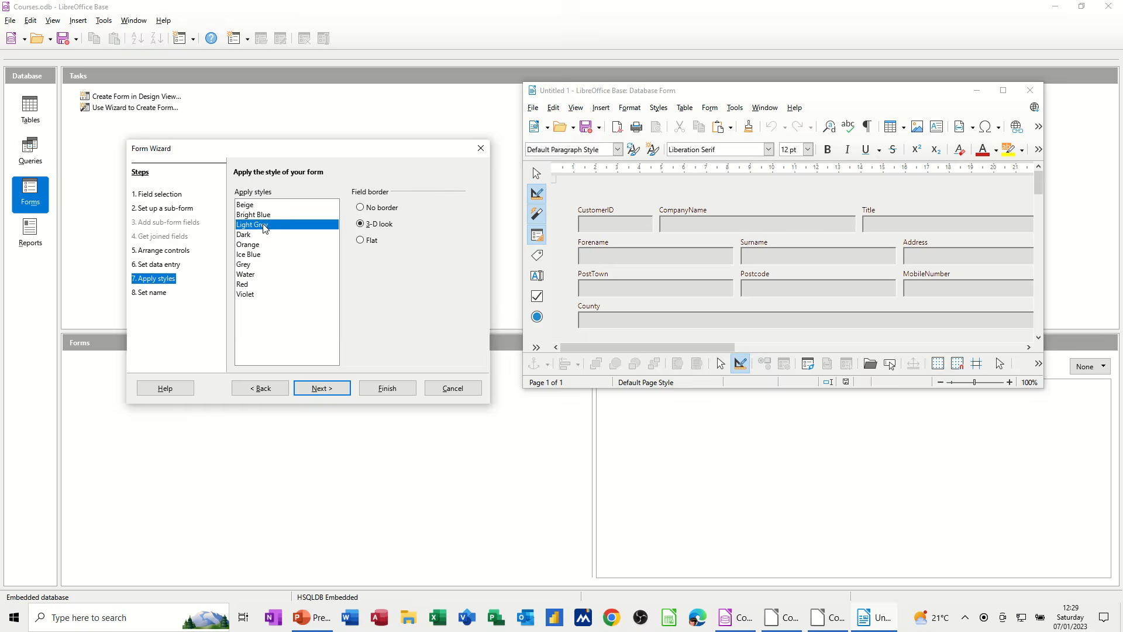
{"action": "left_click", "coordinate": [259, 236]}
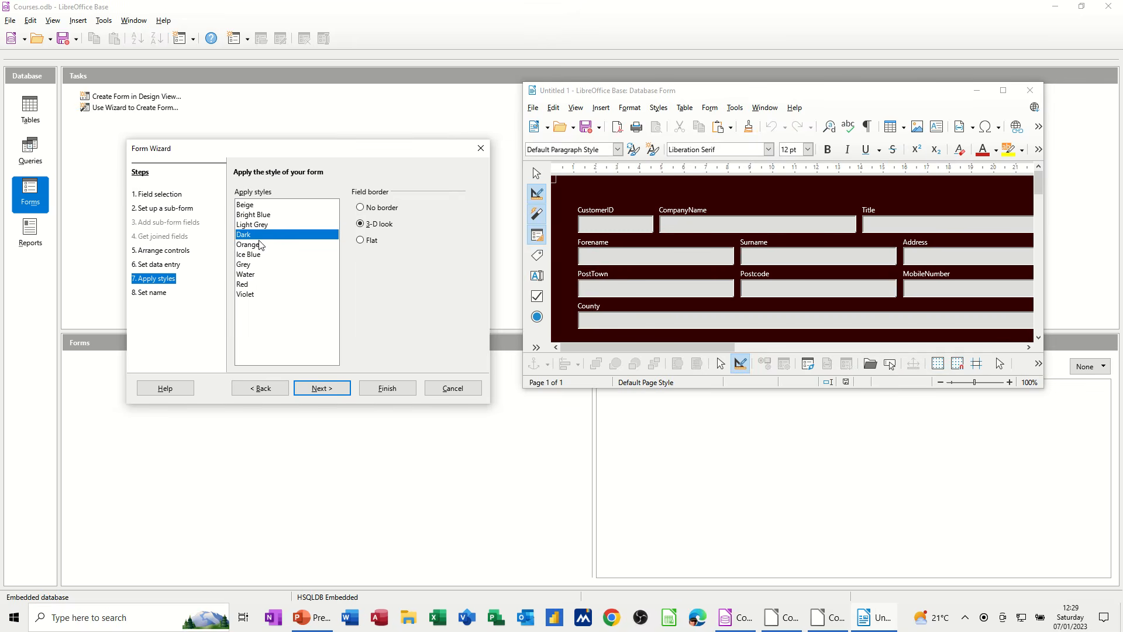
{"action": "left_click", "coordinate": [266, 246]}
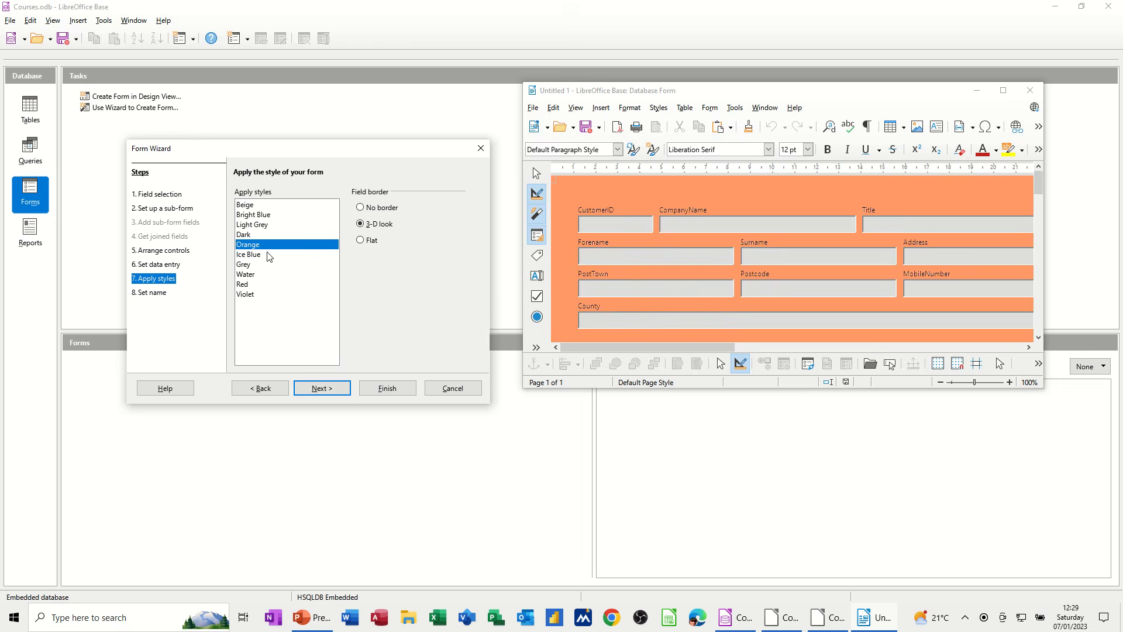
{"action": "left_click", "coordinate": [267, 255]}
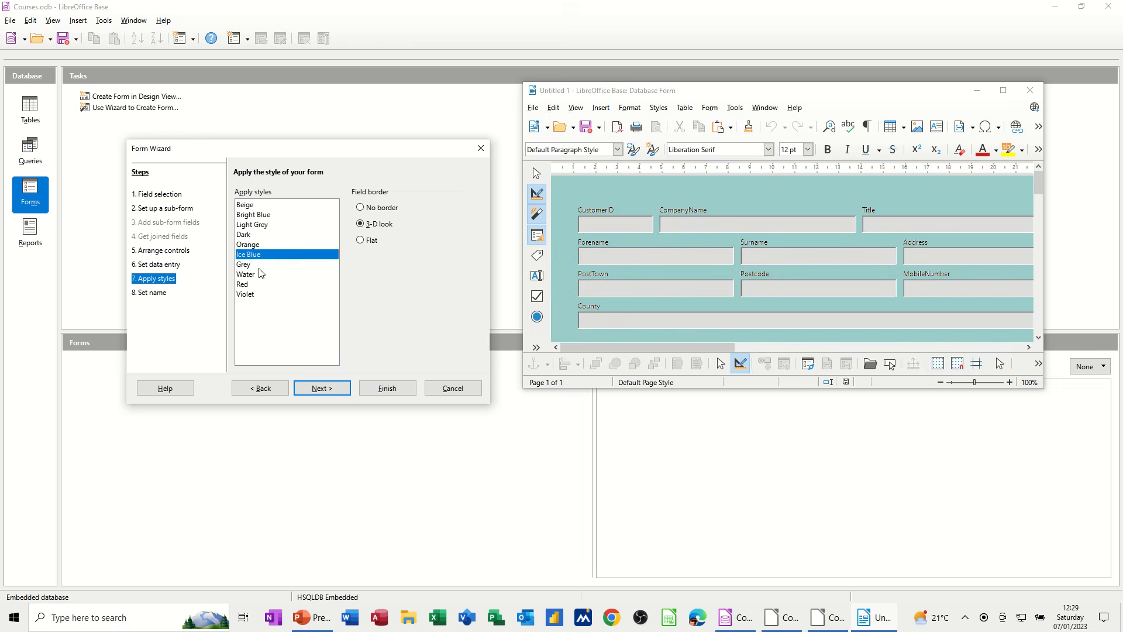
{"action": "left_click", "coordinate": [260, 267]}
{"action": "left_click", "coordinate": [258, 274]}
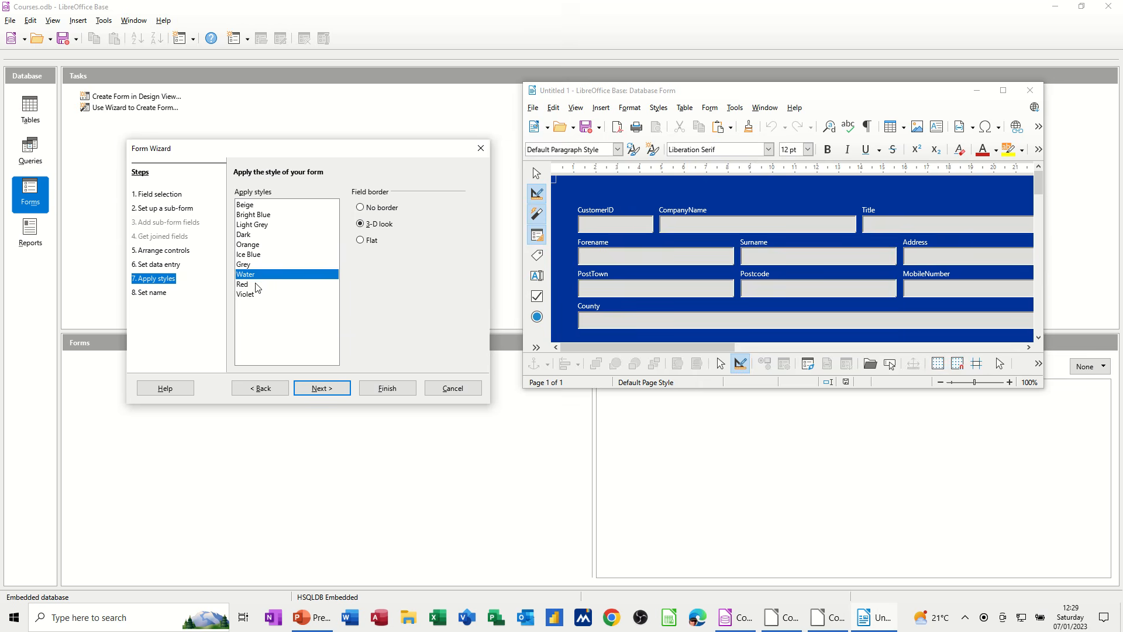
{"action": "left_click", "coordinate": [256, 285]}
{"action": "left_click", "coordinate": [255, 297]}
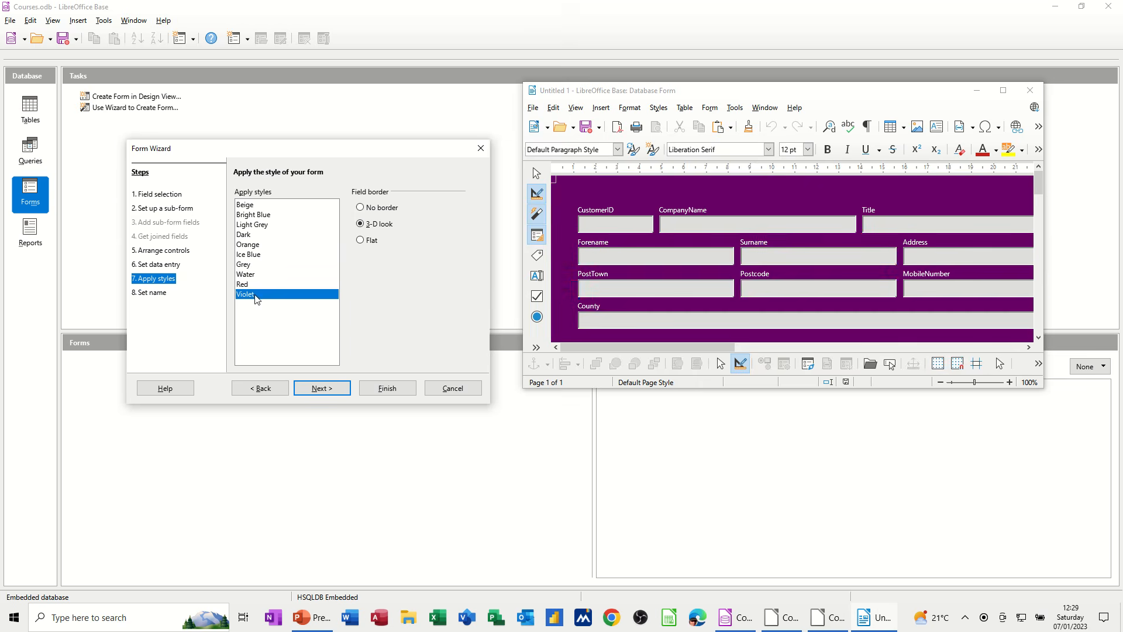
{"action": "left_click", "coordinate": [268, 216]}
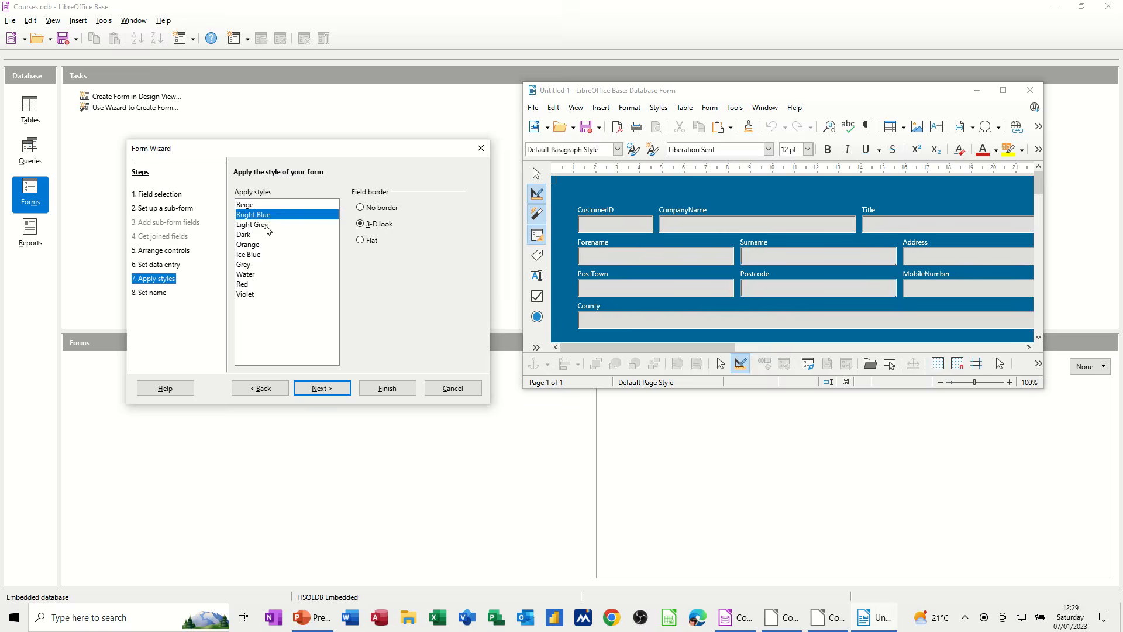
{"action": "left_click", "coordinate": [267, 225]}
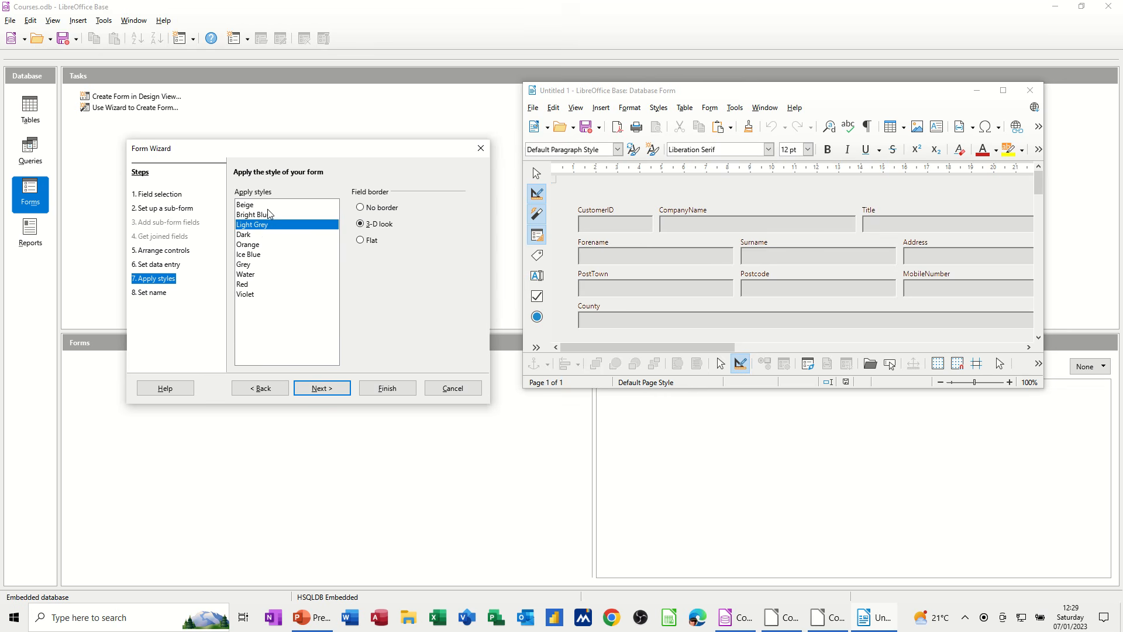
{"action": "left_click", "coordinate": [264, 206]}
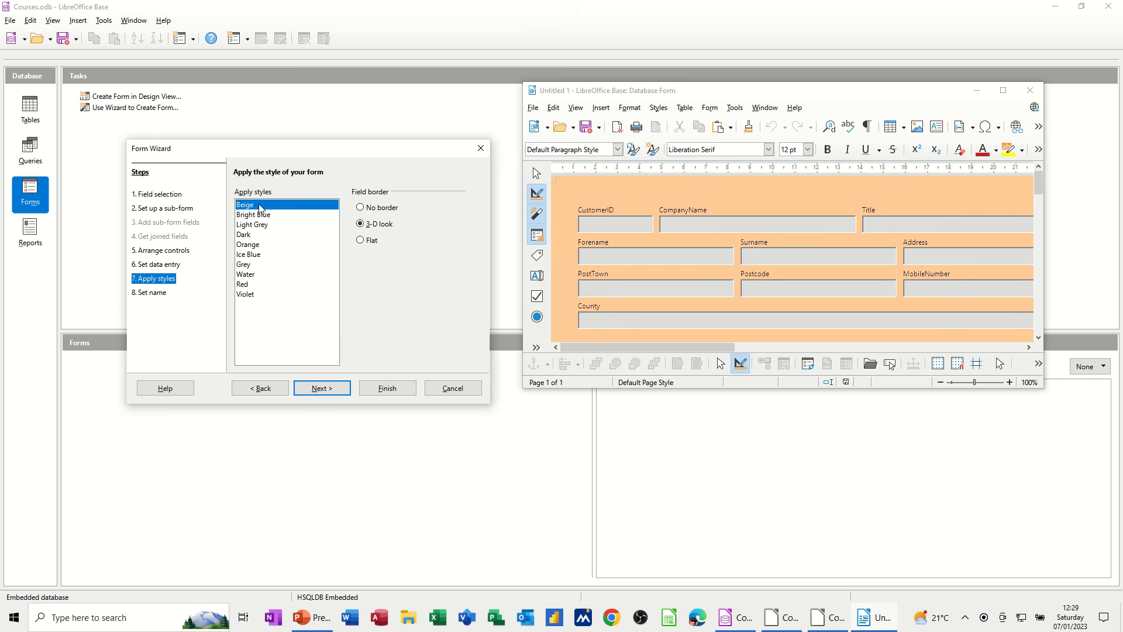
Step: Keep the Beige style with 3-D look borders, name the form FrmTblCustomers, and create it ready to work with
{"action": "left_click", "coordinate": [326, 388]}
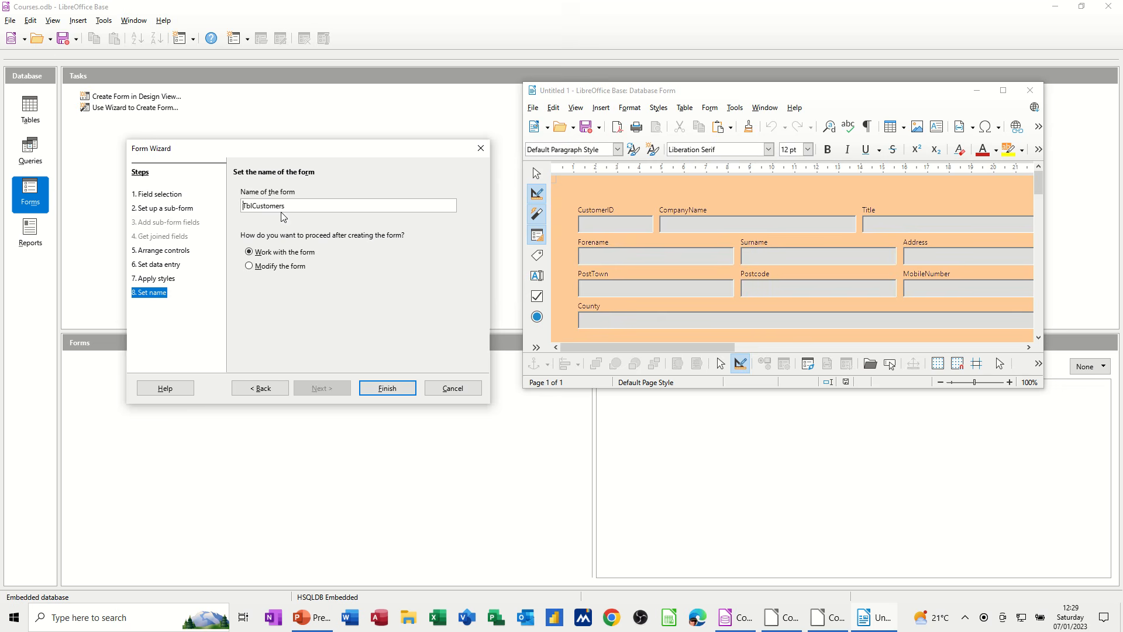
{"action": "type", "text": "Frm"}
{"action": "left_click", "coordinate": [385, 392]}
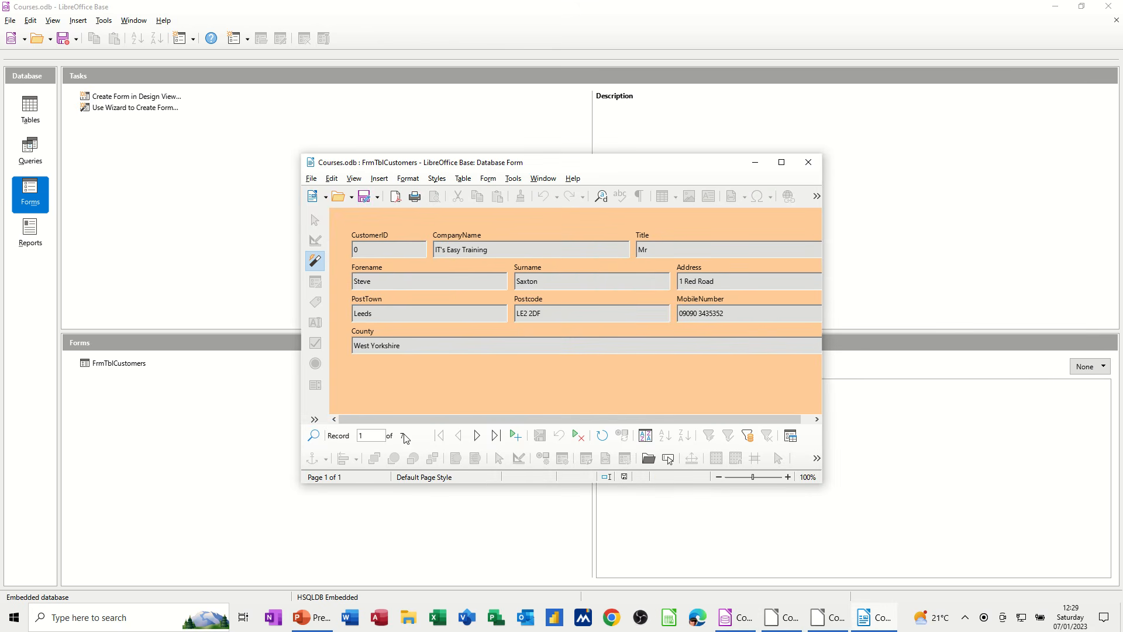
Step: Browse the customer records in the new form, ending on the last record
{"action": "left_click", "coordinate": [477, 436]}
{"action": "left_click", "coordinate": [478, 436]}
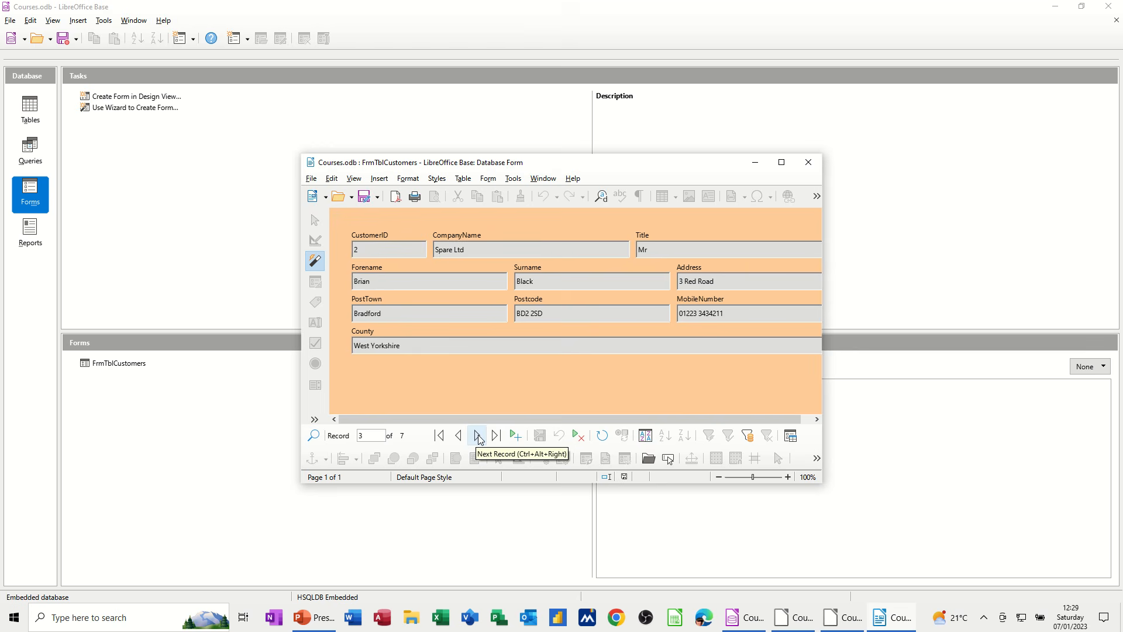
{"action": "left_click", "coordinate": [477, 435]}
{"action": "left_click", "coordinate": [496, 436]}
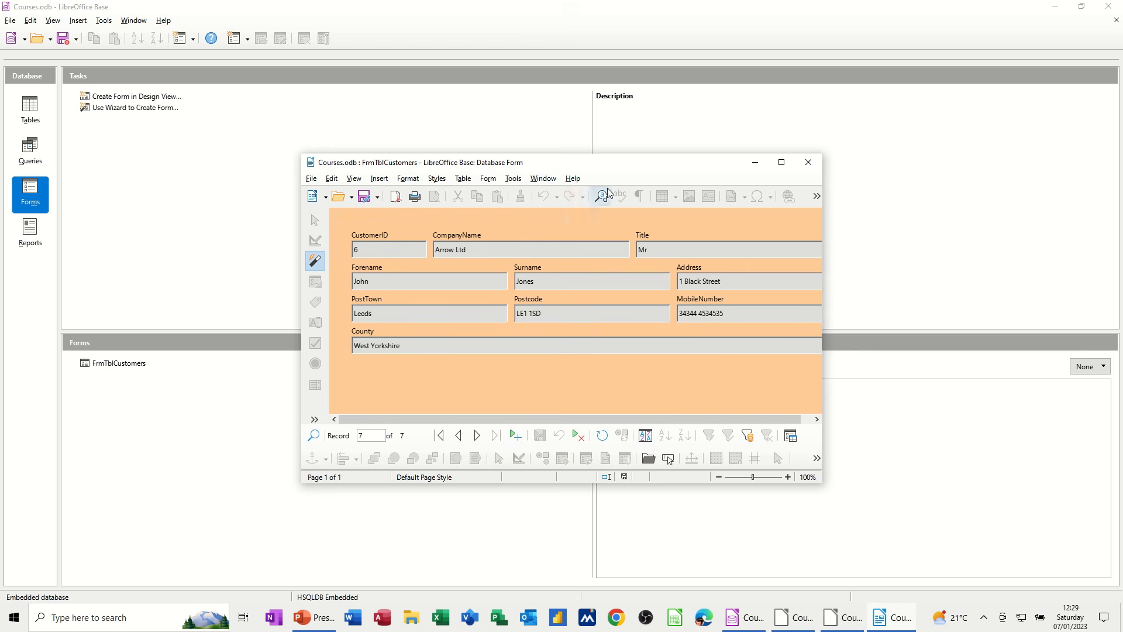
{"action": "left_click_drag", "start_coordinate": [624, 164], "coordinate": [481, 125]}
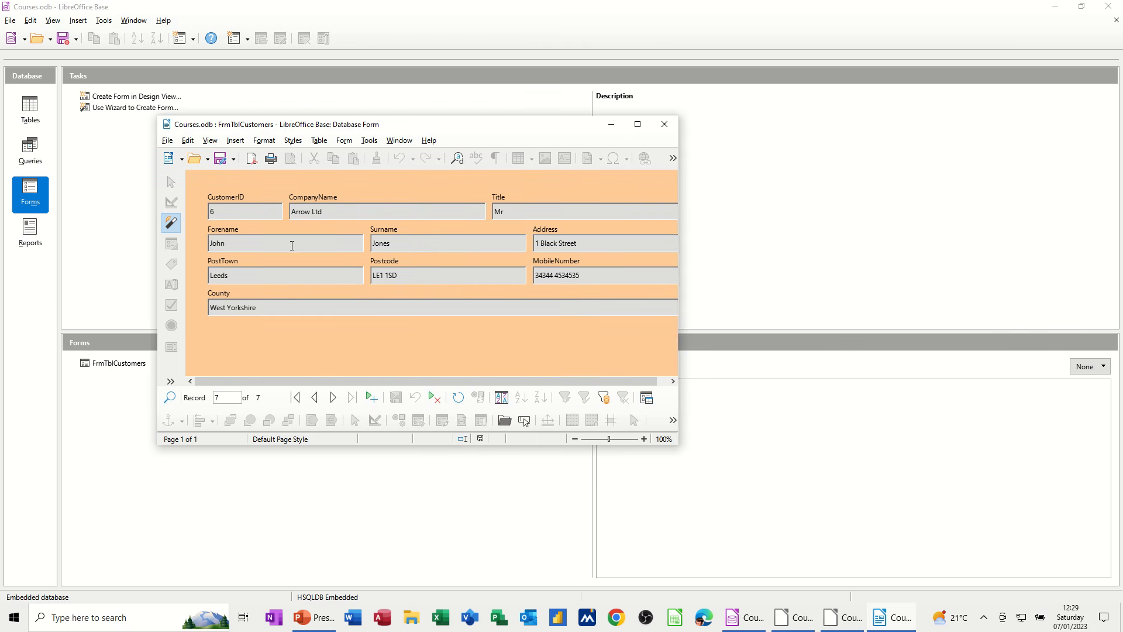
Step: Start a new record in the form with company name Taxis Unite, title Mr, and the contact's forename
{"action": "left_click", "coordinate": [371, 399]}
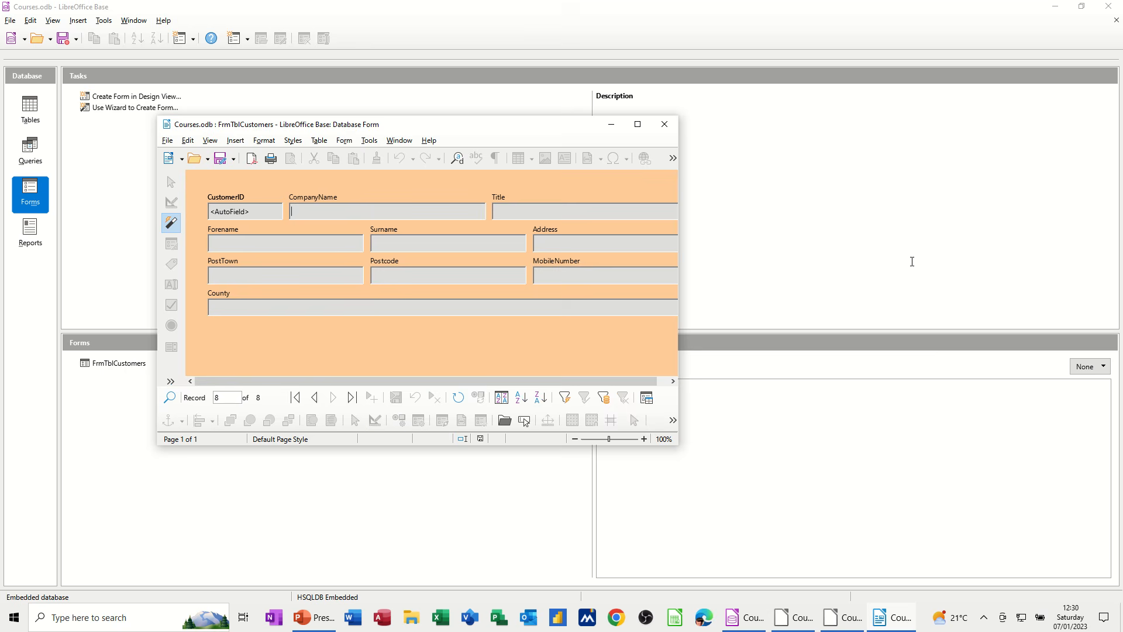
{"action": "type", "text": "Taxis Unite"}
{"action": "key", "text": "Tab"}
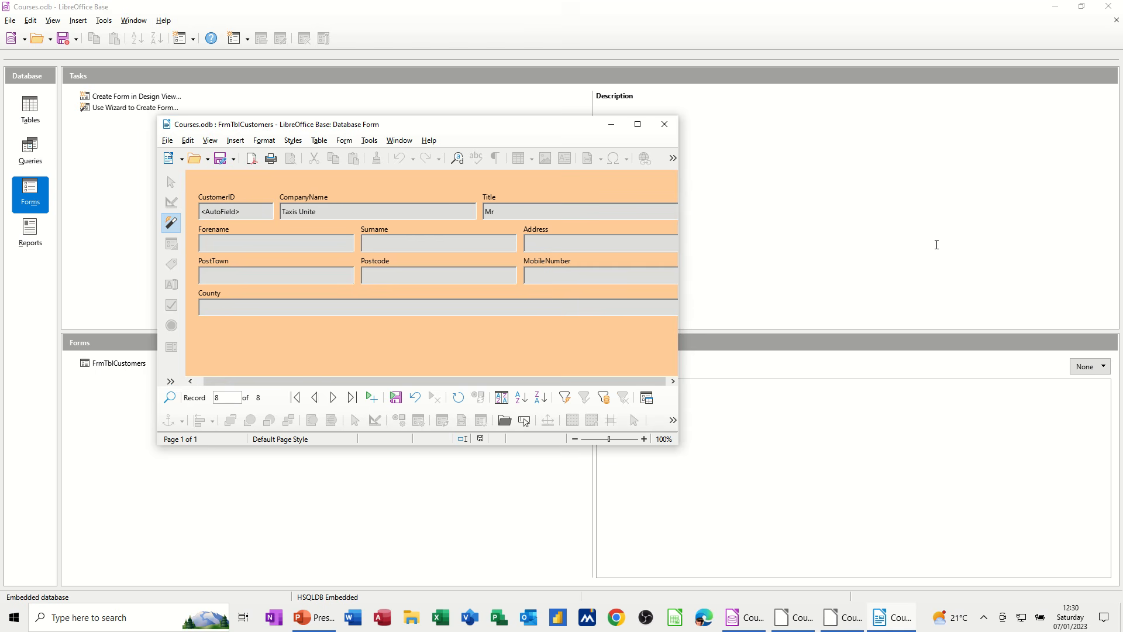
{"action": "type", "text": "Col"}
Step: Complete the customer's surname, address in Leeds, West Yorkshire, postcode and mobile number, save the record, and close the form
{"action": "type", "text": "ee"}
{"action": "type", "text": "12"}
{"action": "type", "text": "0 123233"}
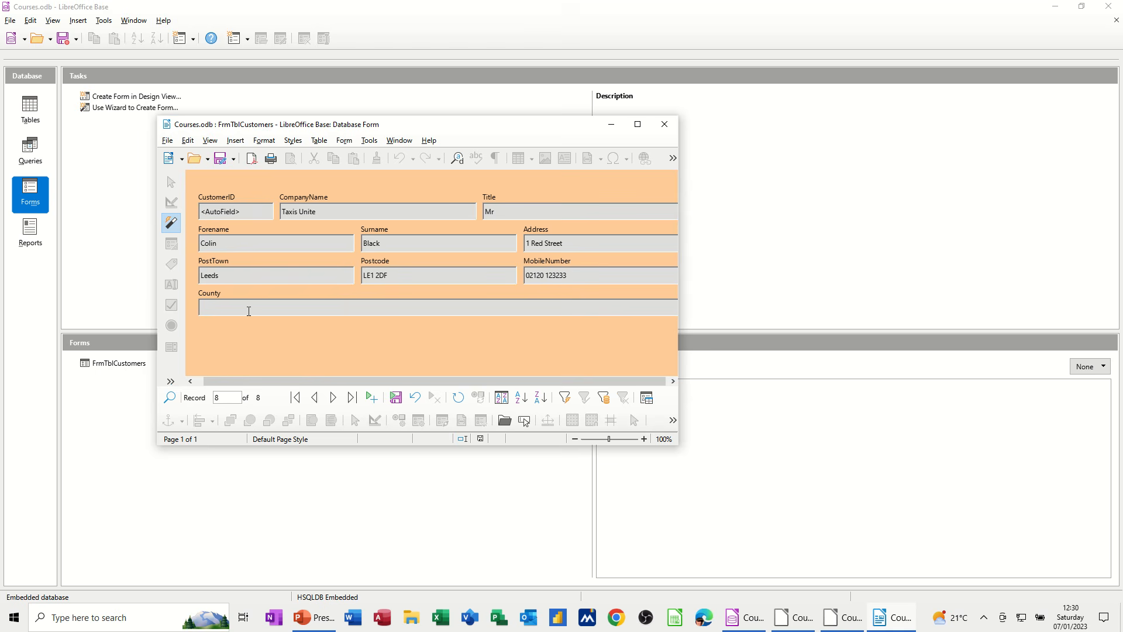
{"action": "type", "text": "West Yorkshire"}
{"action": "left_click", "coordinate": [396, 397]}
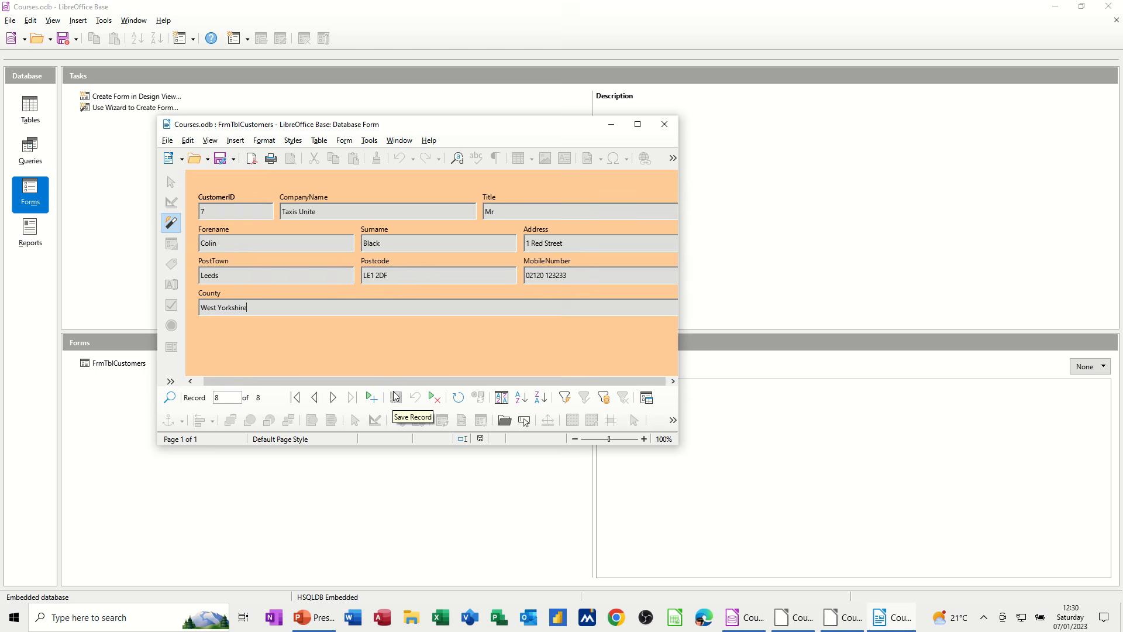
{"action": "key", "text": "Tab"}
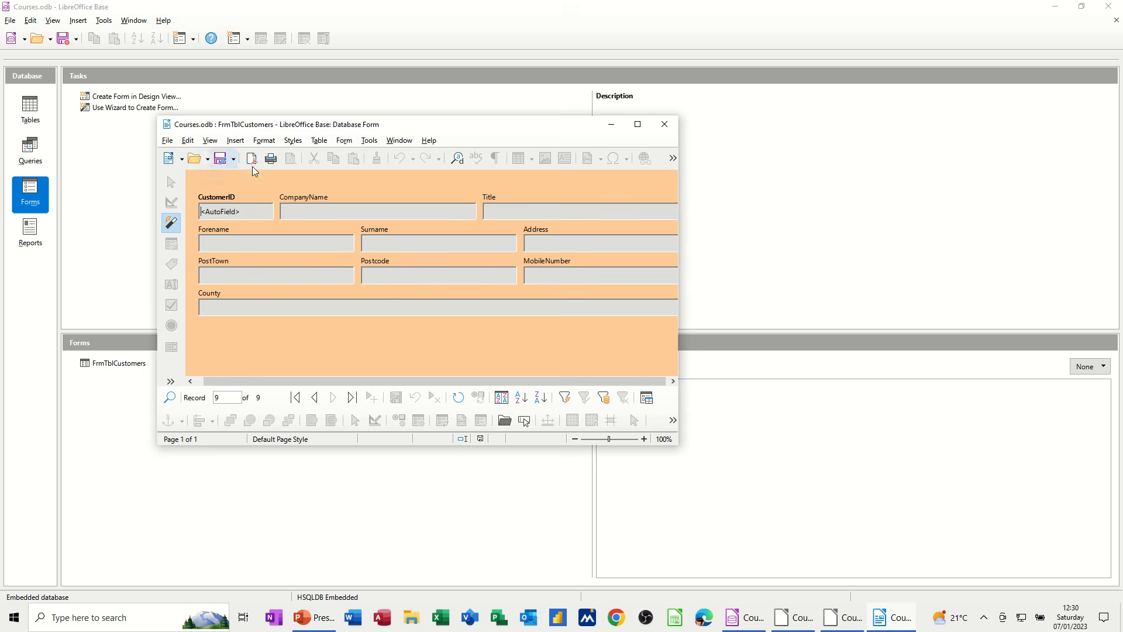
{"action": "left_click", "coordinate": [664, 124]}
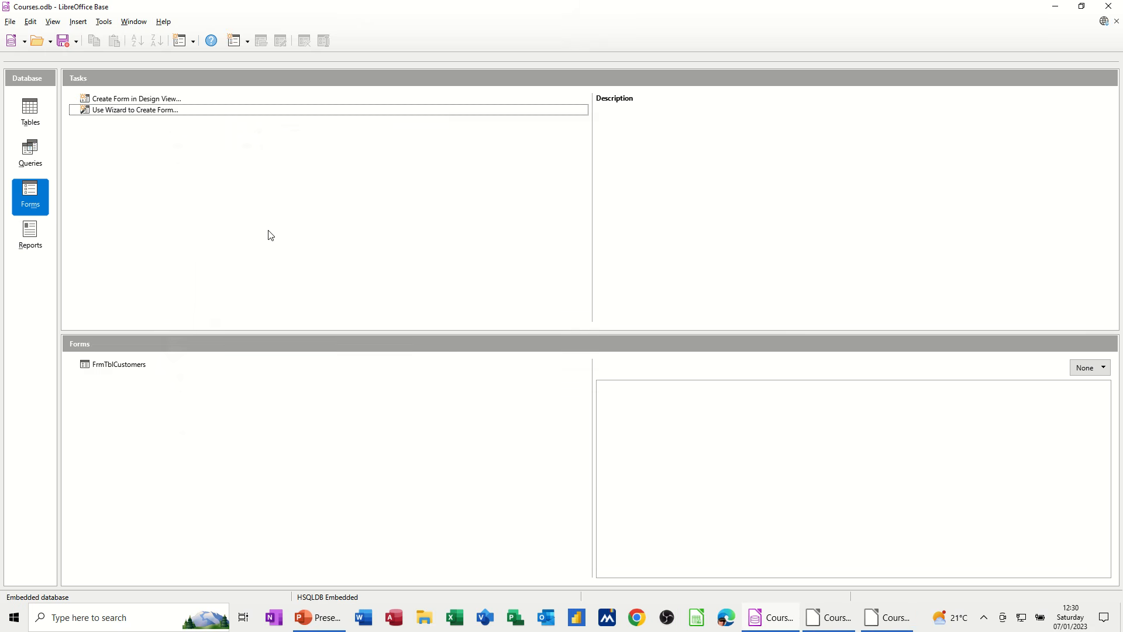
Step: Open the TblCustomers table to check for the new Taxis Unite record, and close it
{"action": "left_click", "coordinate": [34, 117]}
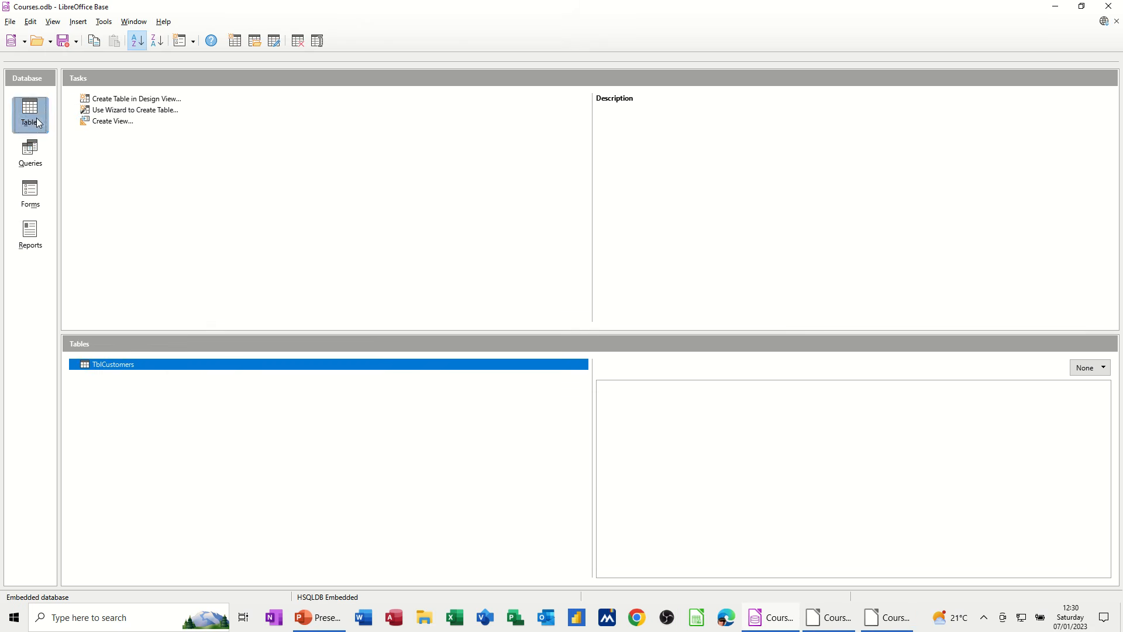
{"action": "double_click", "coordinate": [111, 364]}
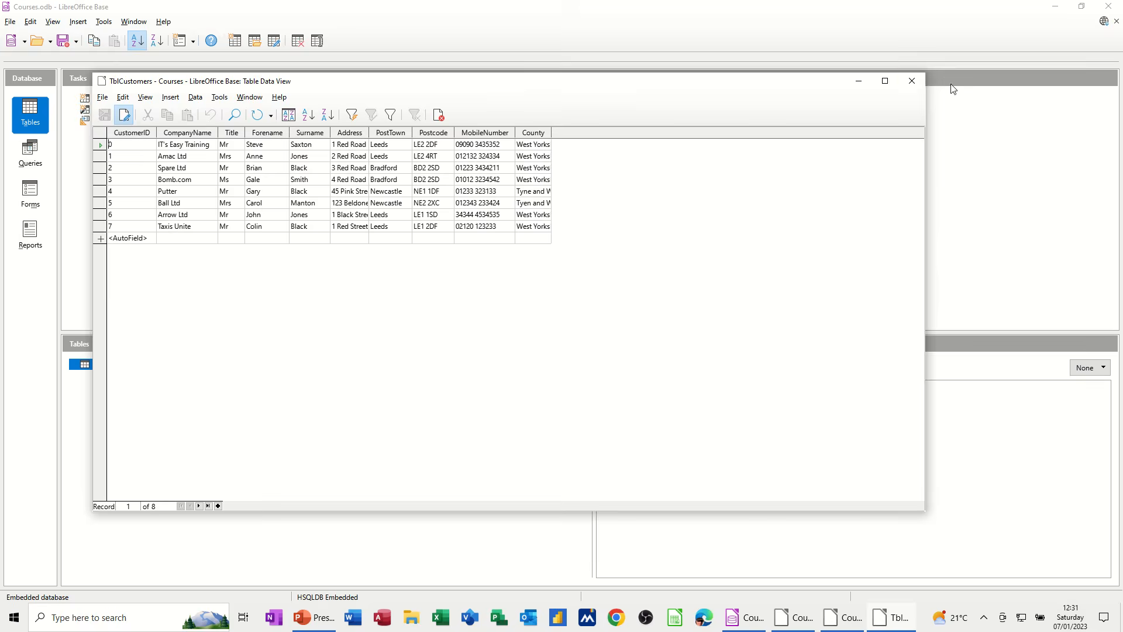
{"action": "left_click", "coordinate": [914, 82]}
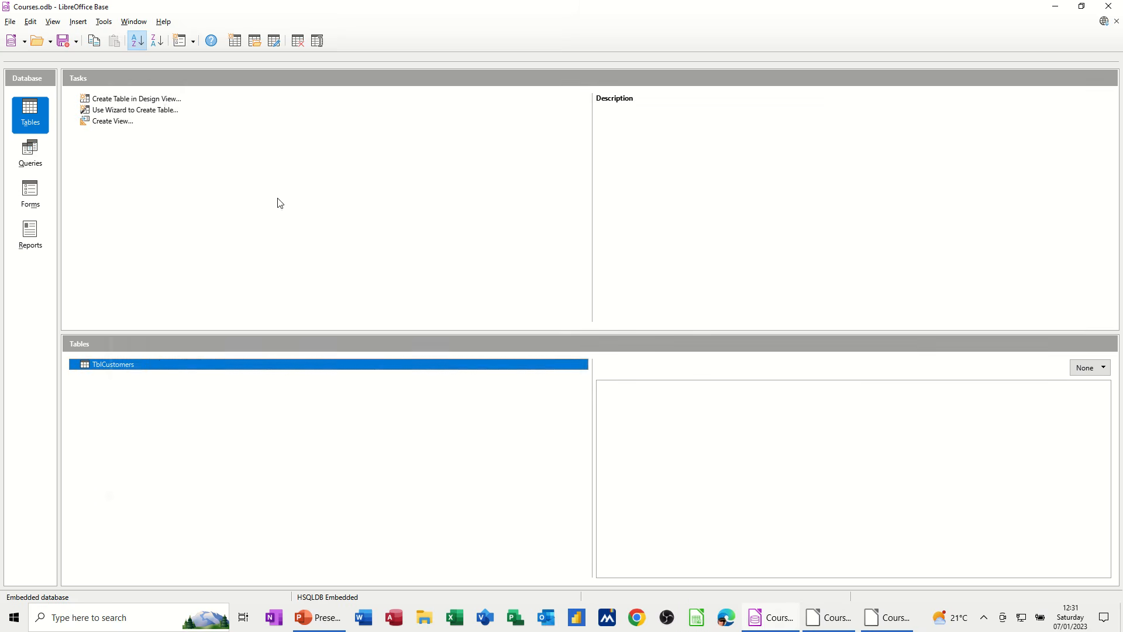
Step: Open the QryLeeds query to check whether it includes the Taxis Unite customer, and close it
{"action": "left_click", "coordinate": [30, 155]}
{"action": "left_click", "coordinate": [97, 366]}
{"action": "double_click", "coordinate": [97, 366]}
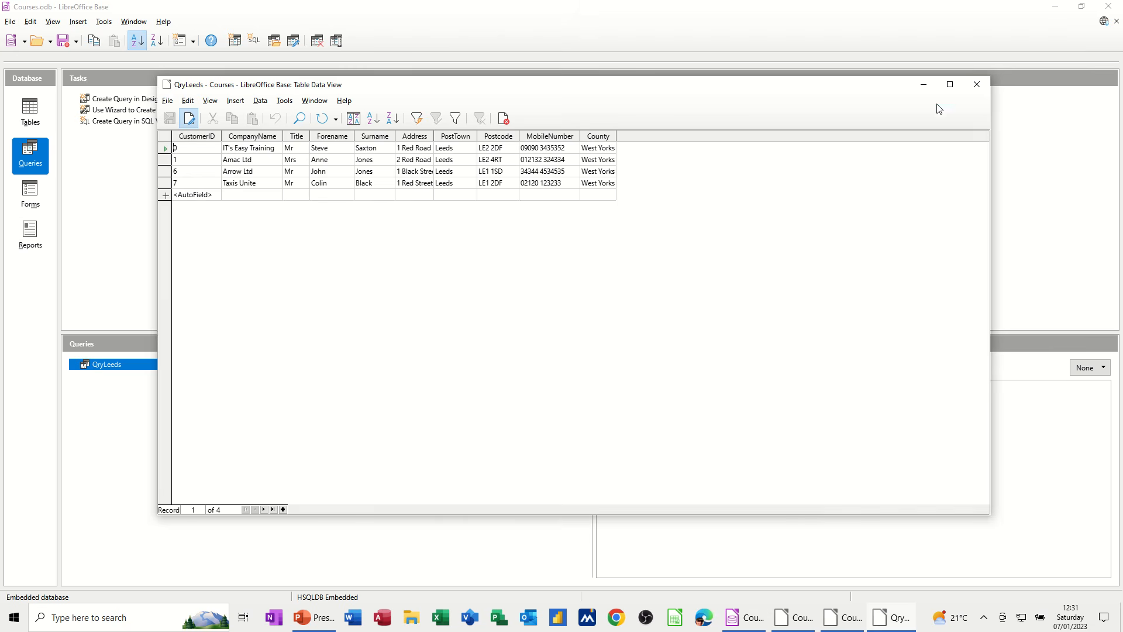
{"action": "left_click", "coordinate": [978, 85]}
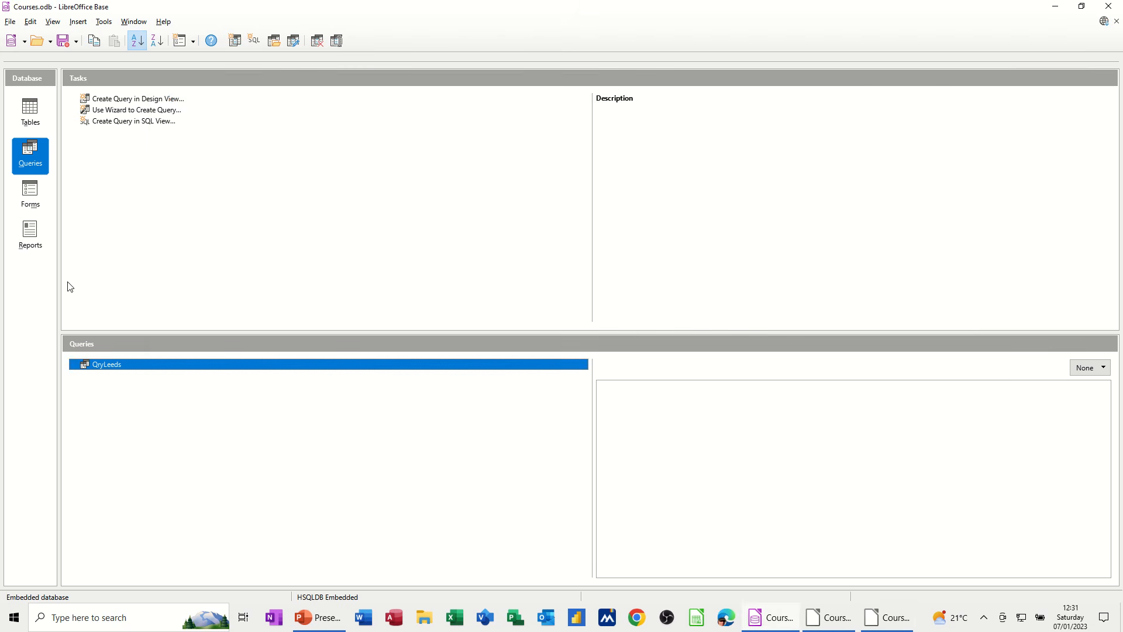
Step: Start a report with the Report Wizard, using the QryLeeds query as its source
{"action": "left_click", "coordinate": [31, 236]}
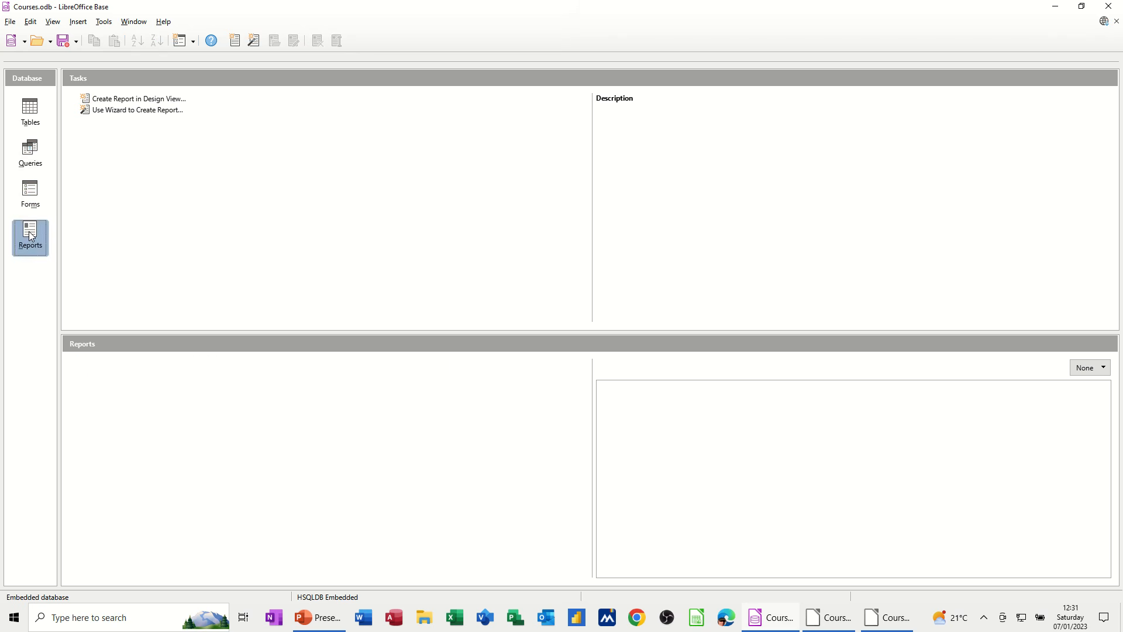
{"action": "left_click", "coordinate": [128, 110]}
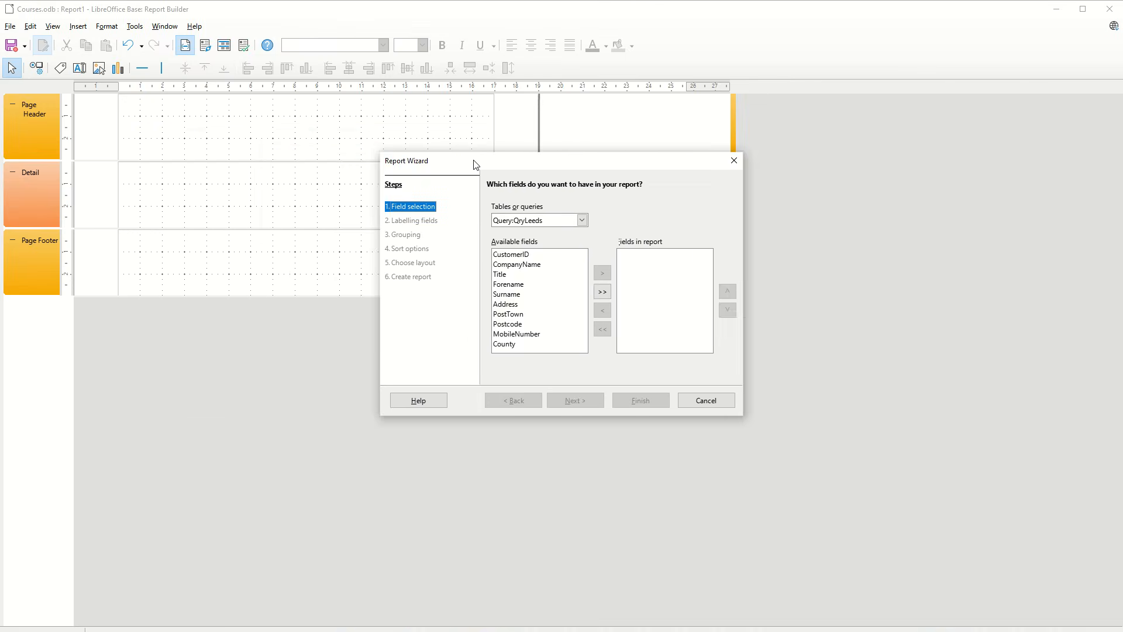
{"action": "left_click_drag", "start_coordinate": [474, 166], "coordinate": [275, 149]}
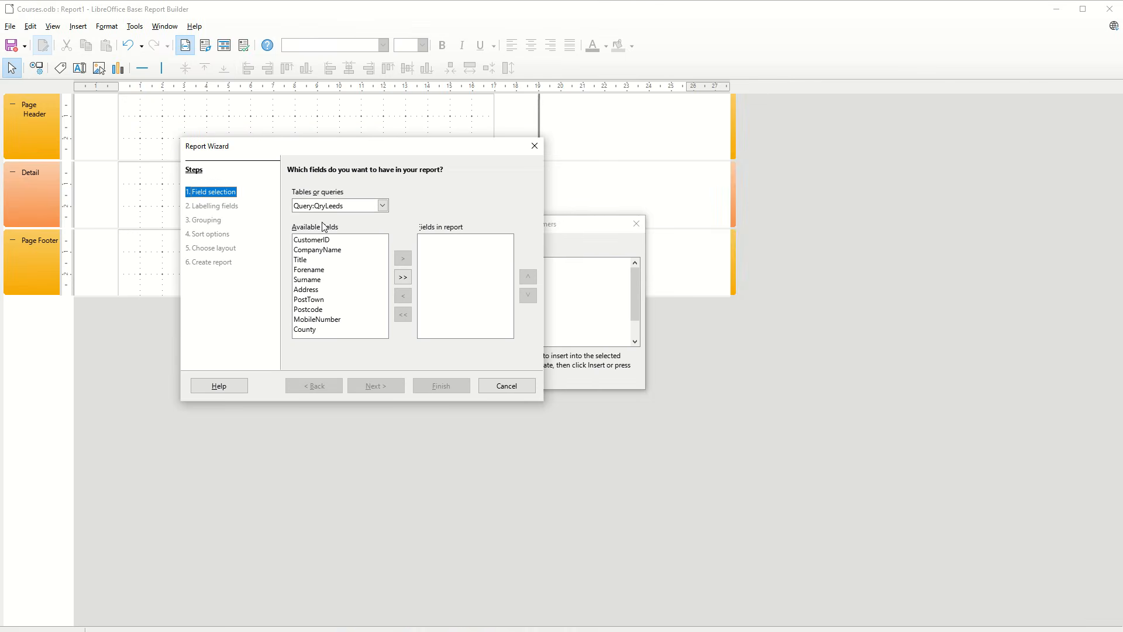
{"action": "left_click", "coordinate": [382, 206]}
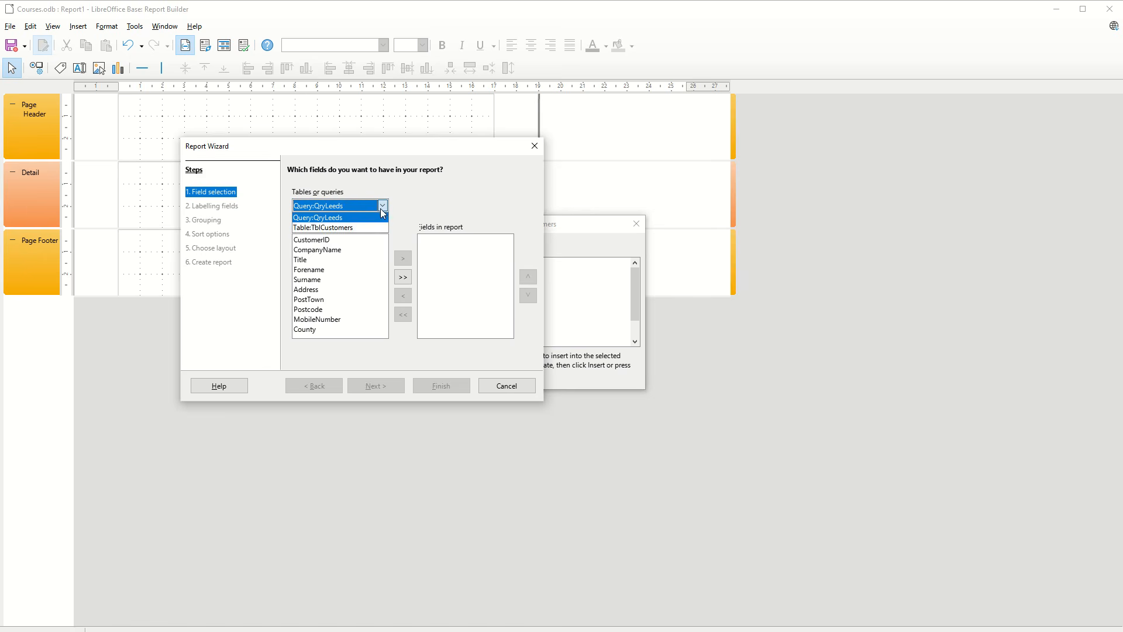
{"action": "left_click", "coordinate": [330, 219]}
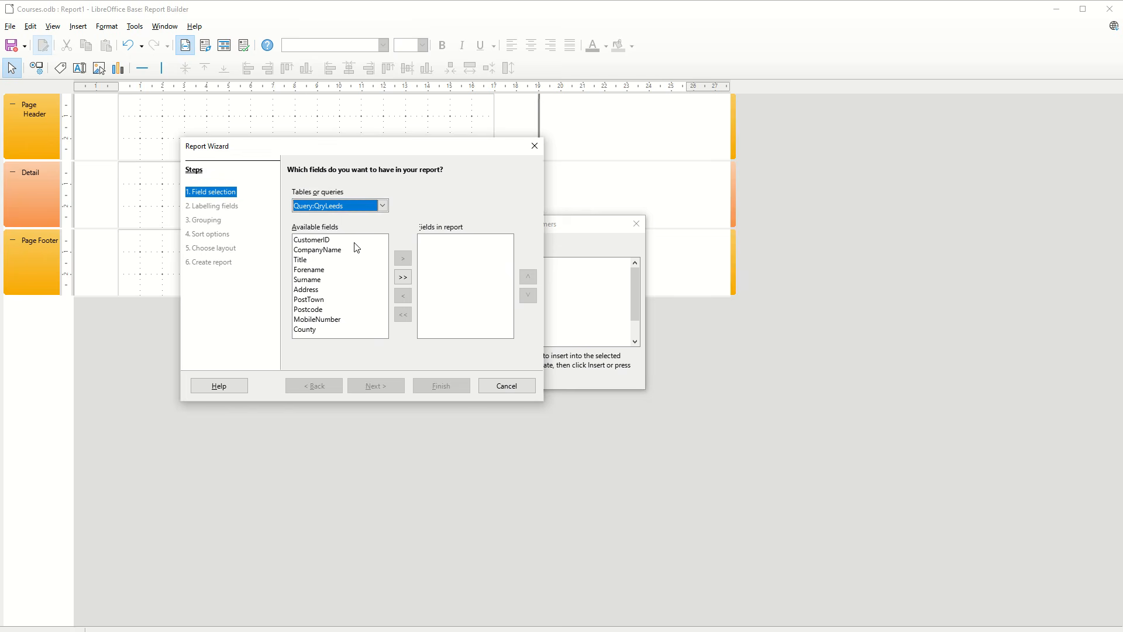
Step: Add CompanyName, Title, Forename, Surname and PostTown to the report and keep their default labels
{"action": "left_click", "coordinate": [325, 241]}
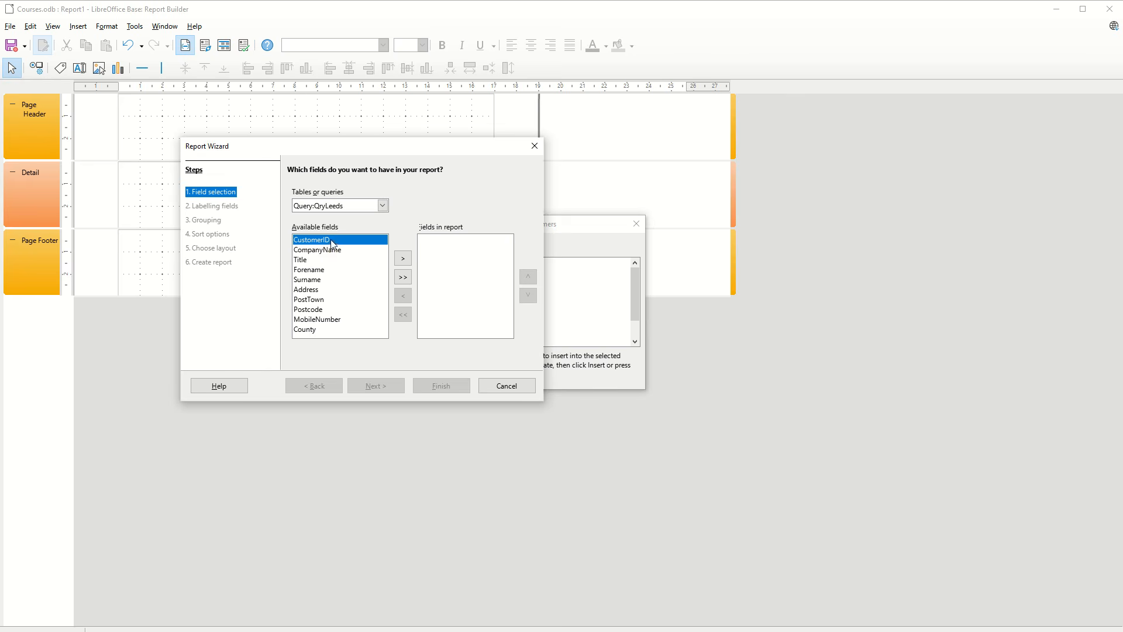
{"action": "left_click", "coordinate": [325, 251]}
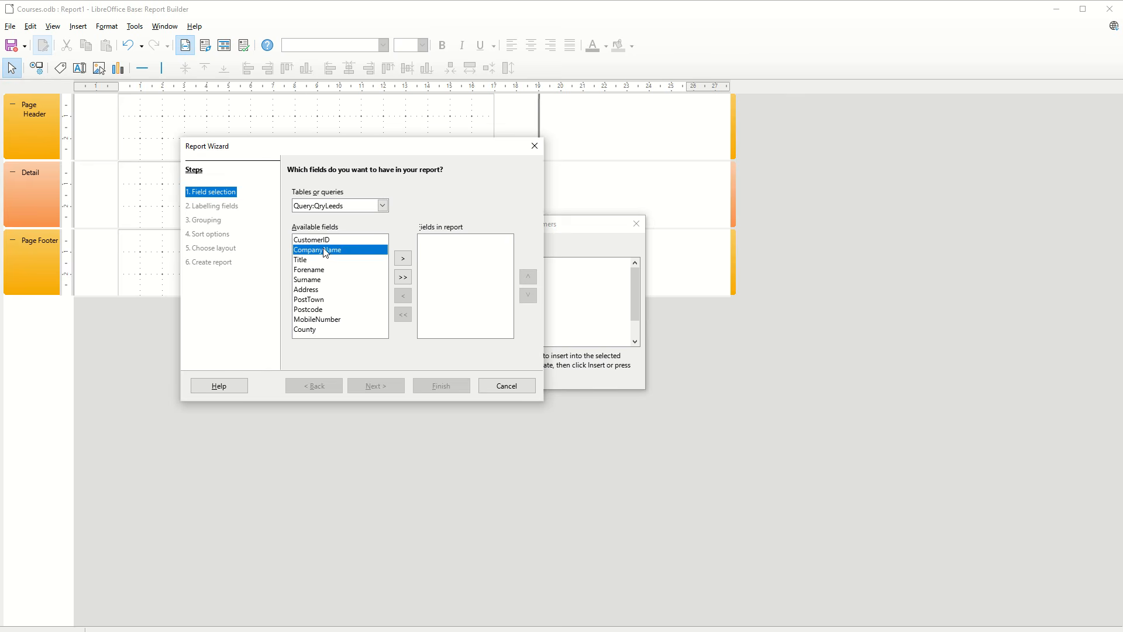
{"action": "left_click", "coordinate": [403, 258]}
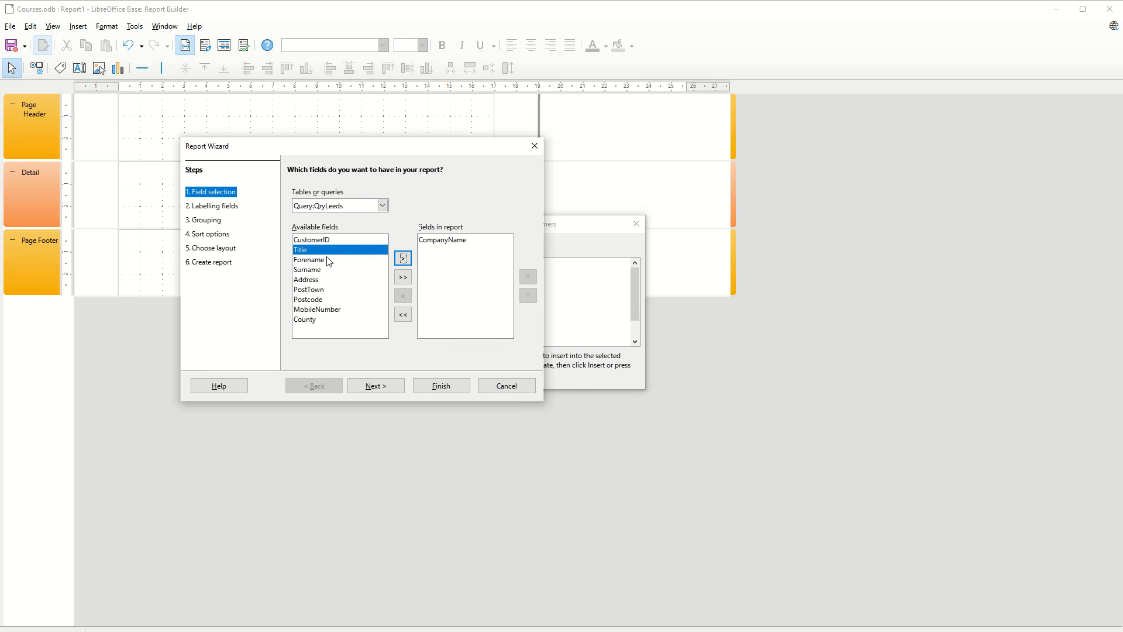
{"action": "left_click", "coordinate": [403, 259]}
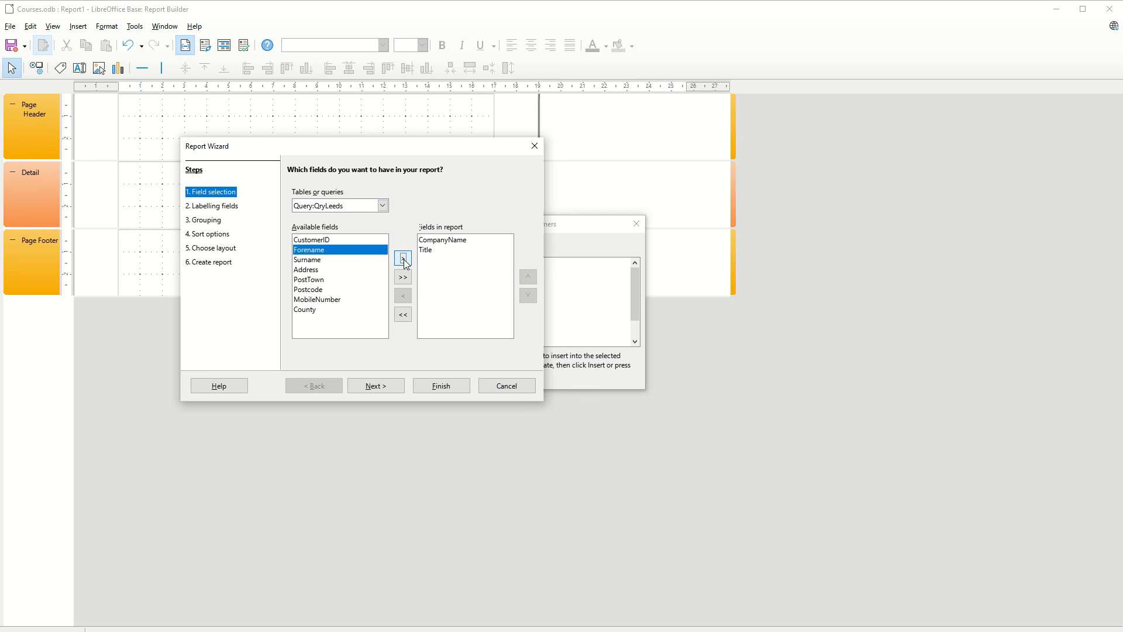
{"action": "left_click", "coordinate": [403, 259]}
{"action": "left_click", "coordinate": [403, 259]}
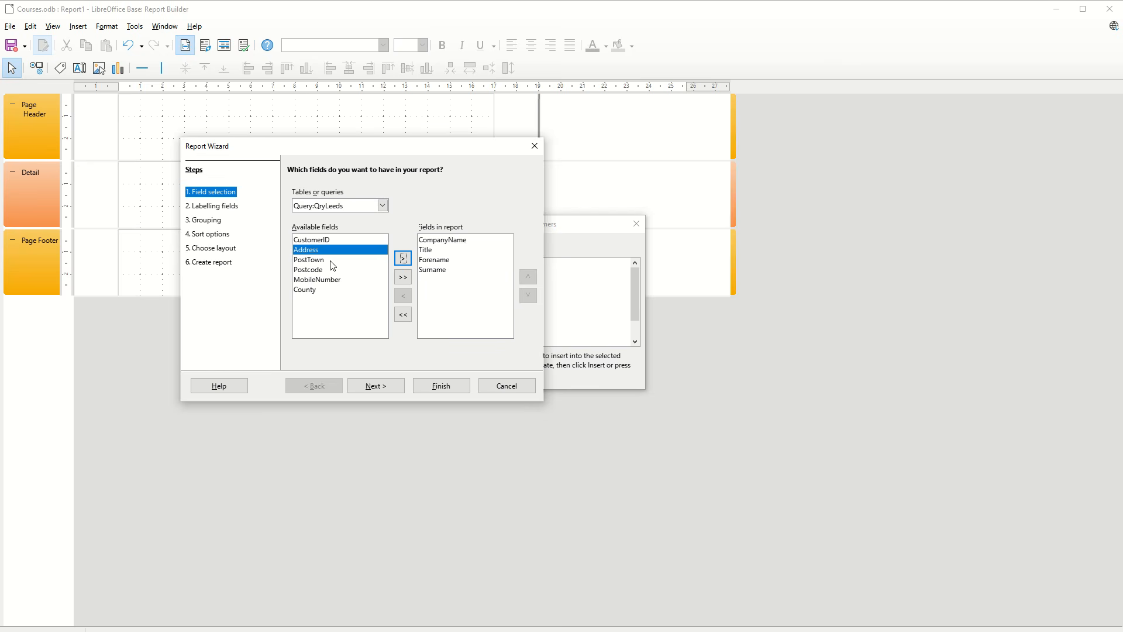
{"action": "left_click", "coordinate": [378, 261]}
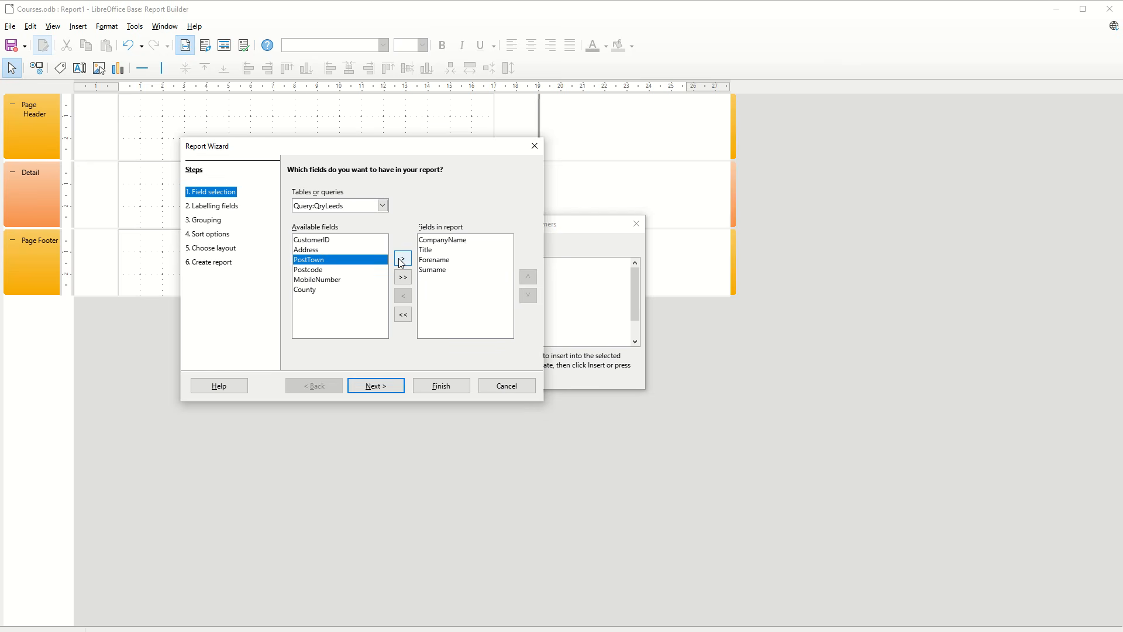
{"action": "left_click", "coordinate": [402, 259]}
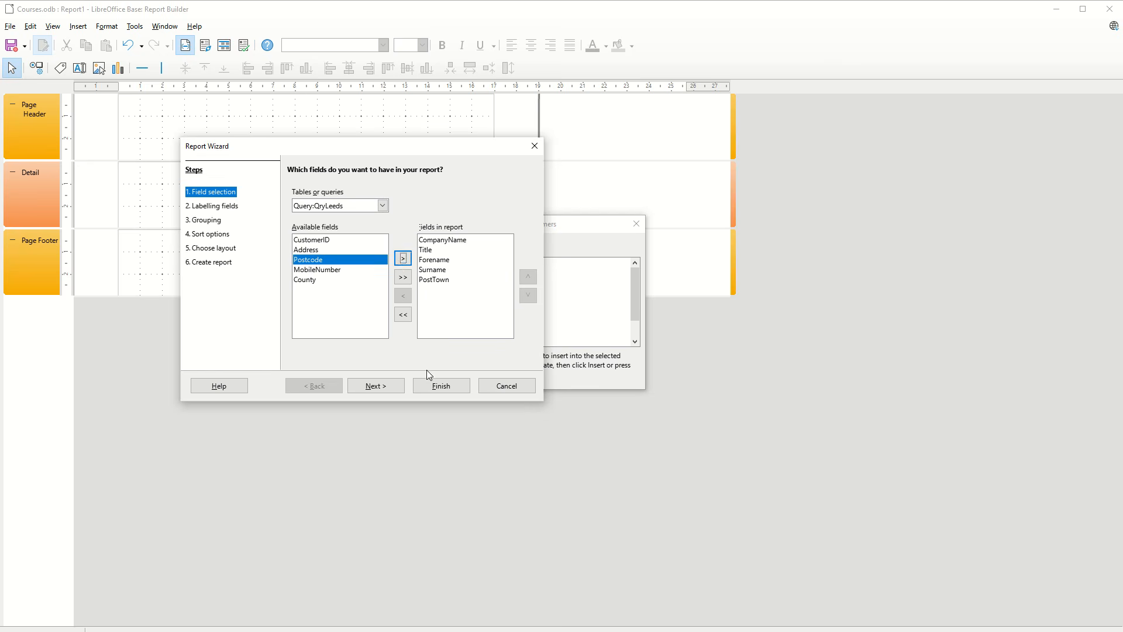
{"action": "left_click", "coordinate": [375, 386]}
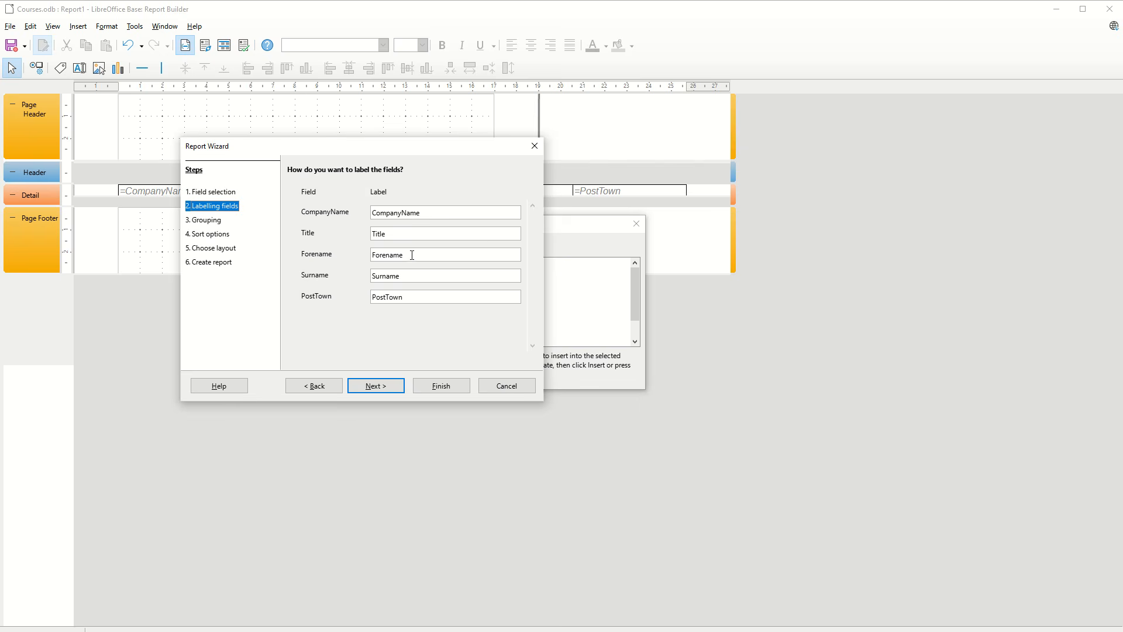
{"action": "left_click", "coordinate": [369, 386]}
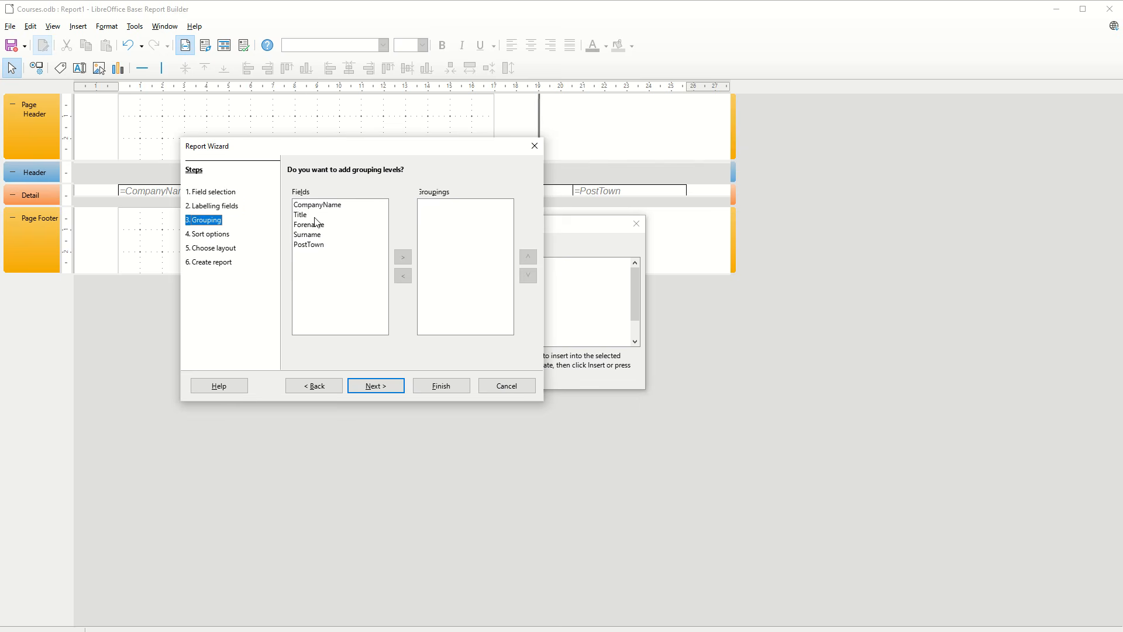
Step: Group the report by CompanyName and keep the ascending sort with no further sort fields
{"action": "left_click", "coordinate": [323, 247]}
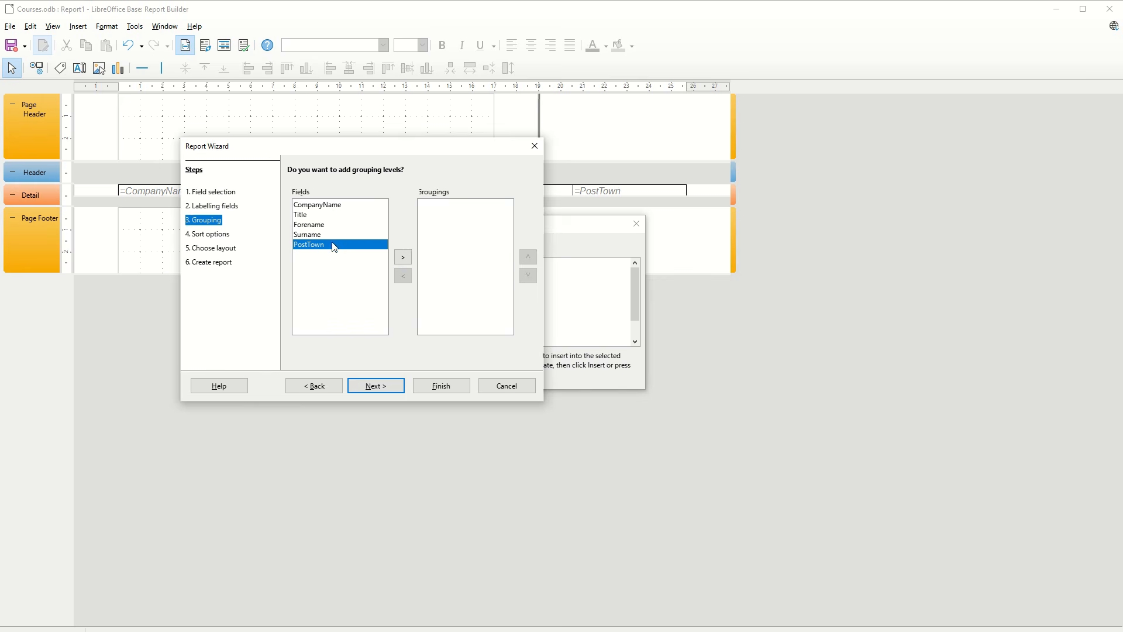
{"action": "left_click", "coordinate": [303, 208]}
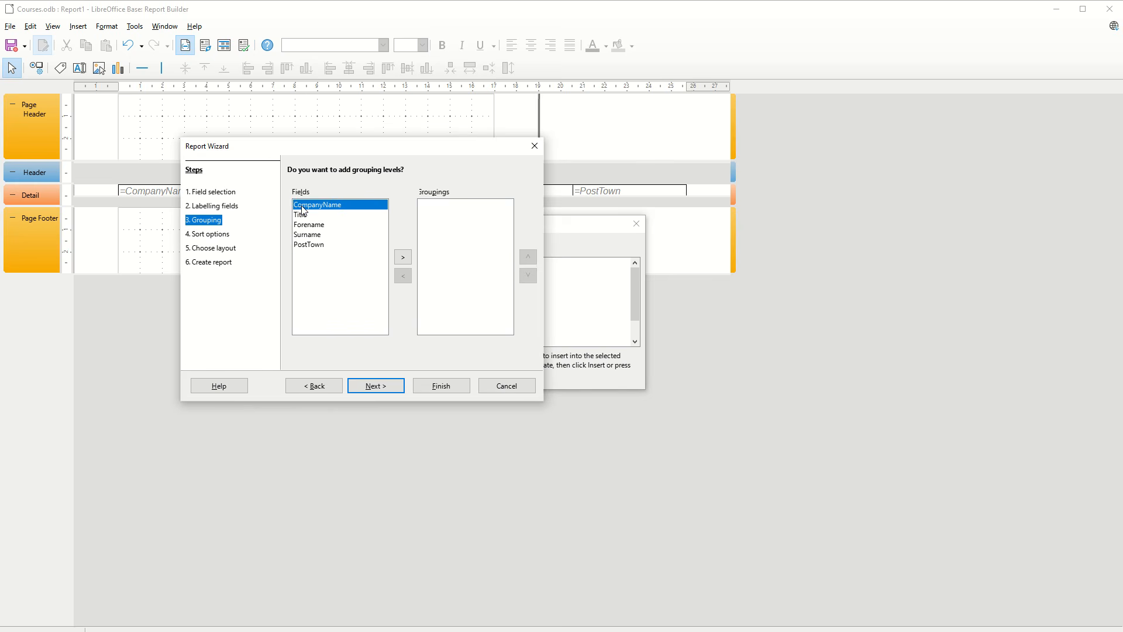
{"action": "left_click", "coordinate": [404, 258]}
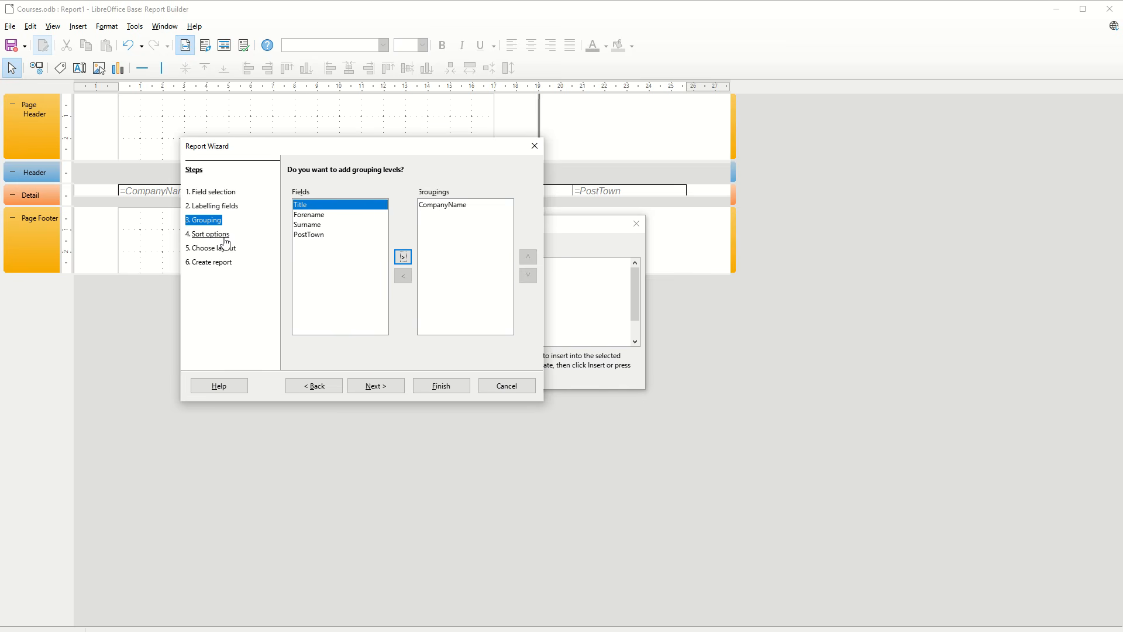
{"action": "left_click", "coordinate": [383, 387]}
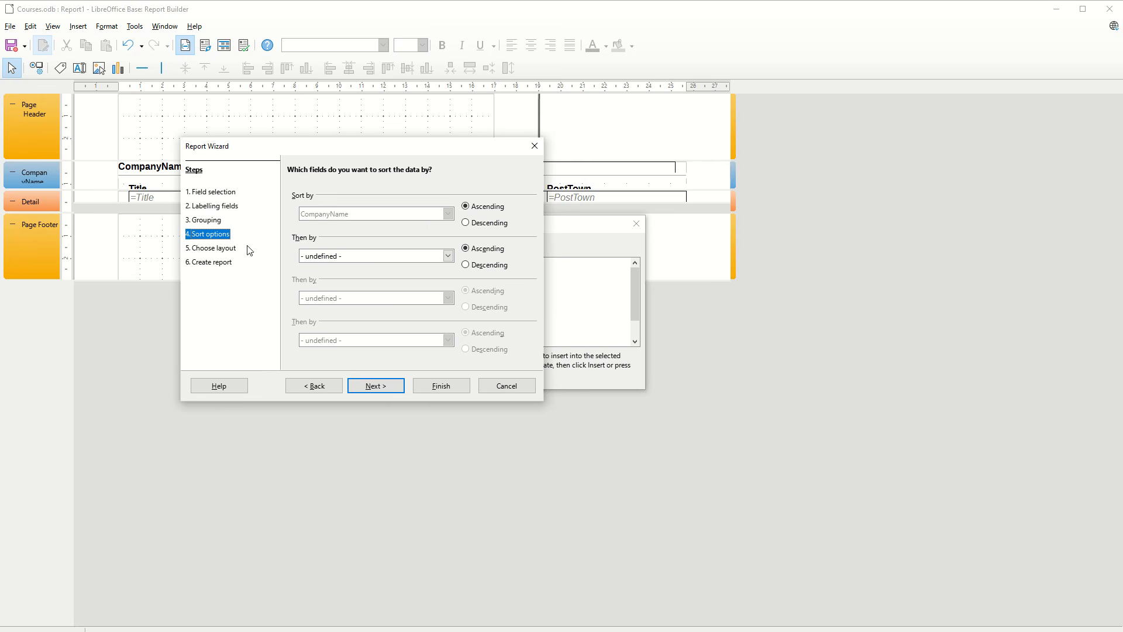
{"action": "left_click", "coordinate": [375, 387]}
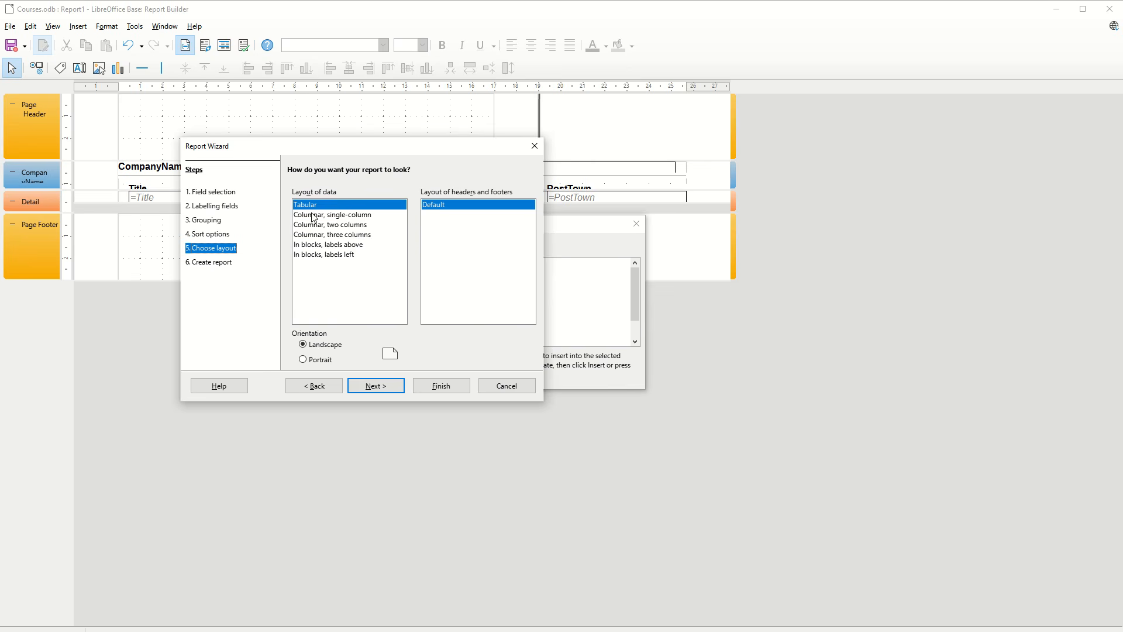
Step: Try the one-, two- and three-column layouts and both block layouts, comparing how each arranges the report data
{"action": "left_click_drag", "start_coordinate": [368, 146], "coordinate": [412, 300]}
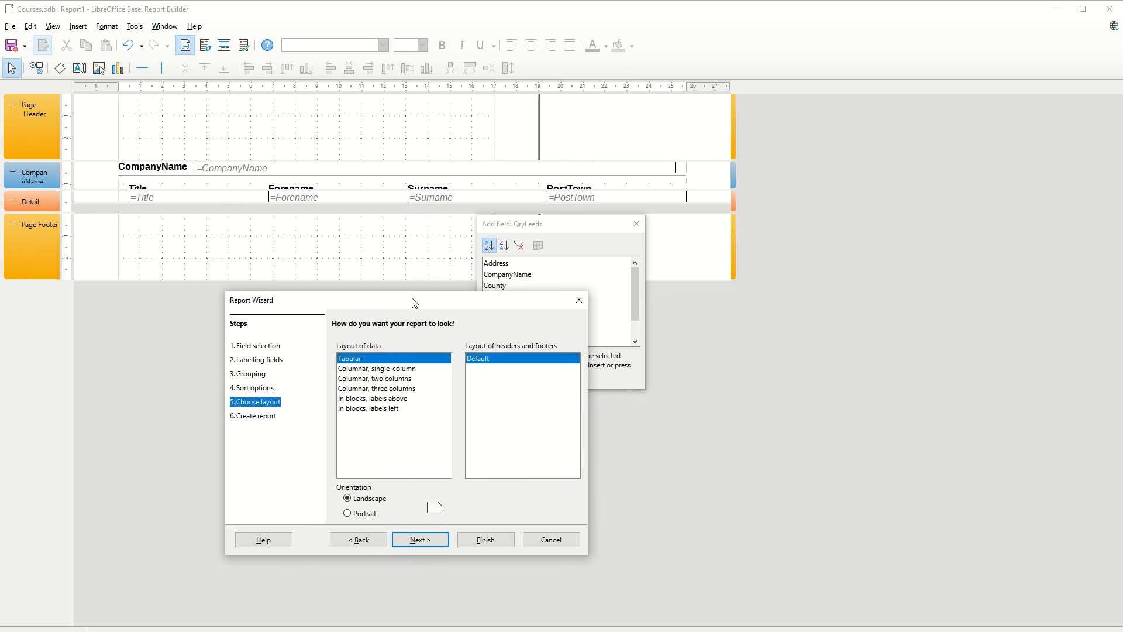
{"action": "left_click", "coordinate": [378, 368]}
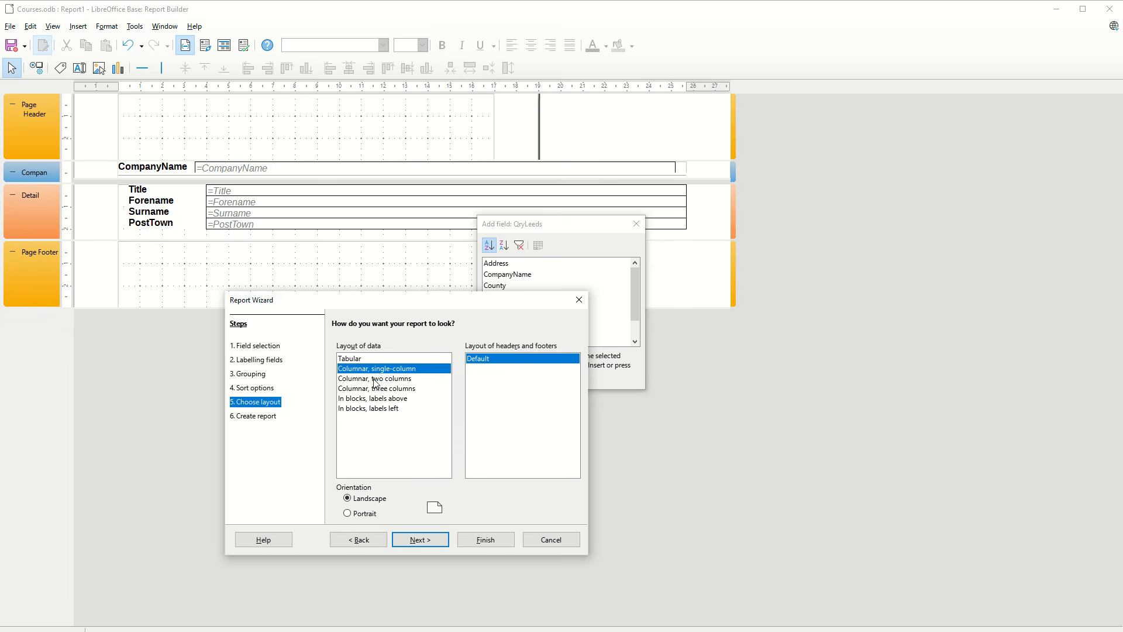
{"action": "left_click", "coordinate": [381, 379]}
{"action": "left_click", "coordinate": [384, 389]}
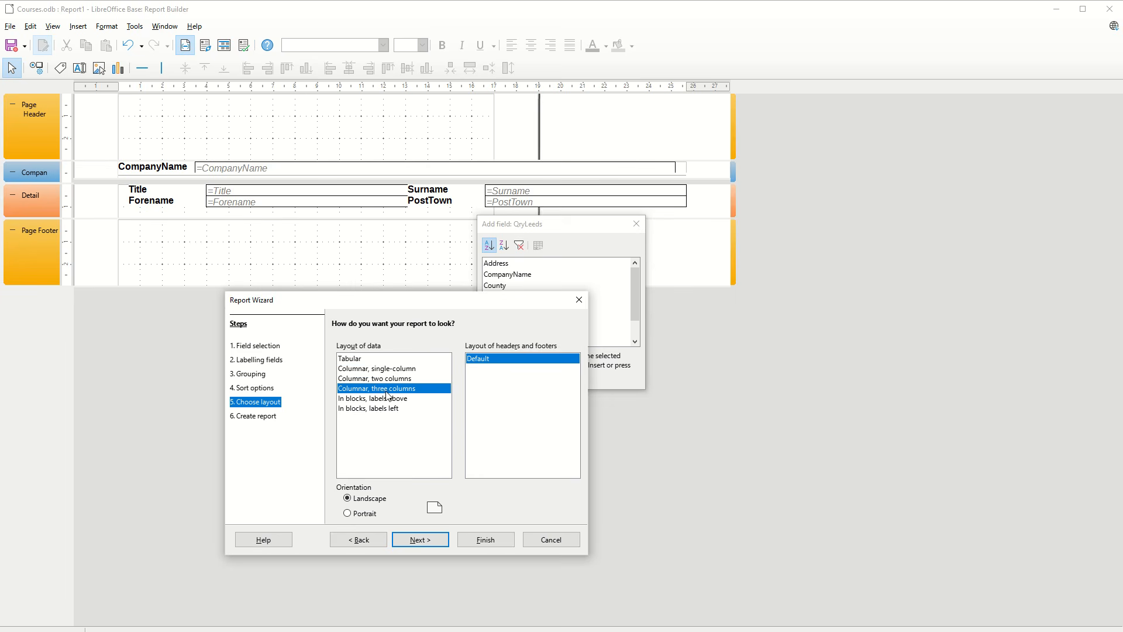
{"action": "left_click", "coordinate": [379, 398]}
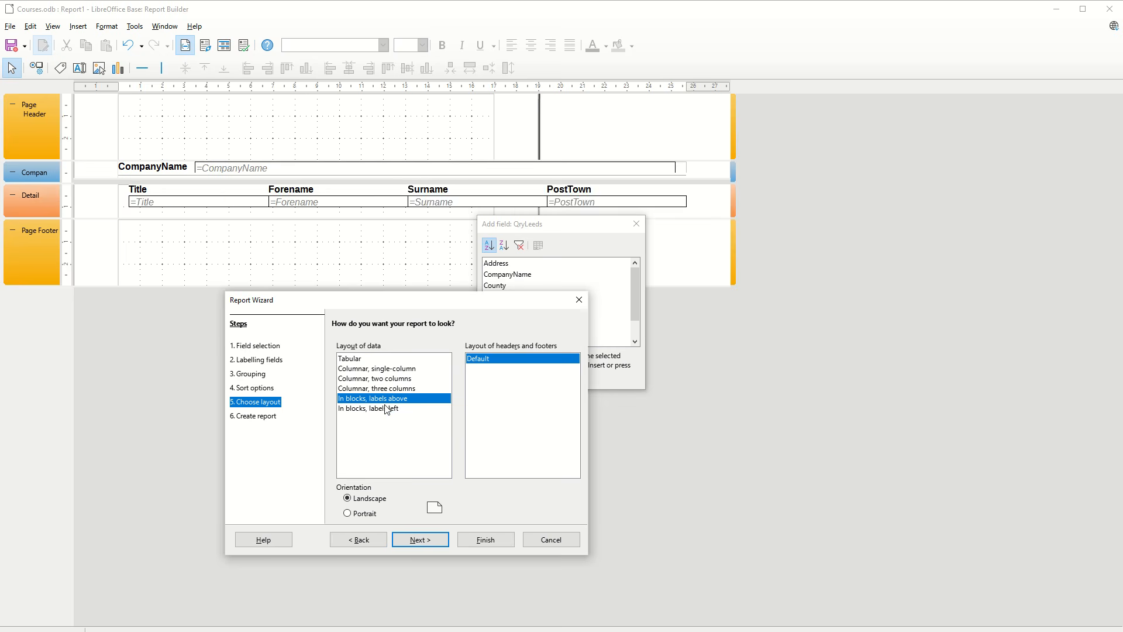
{"action": "left_click", "coordinate": [386, 409]}
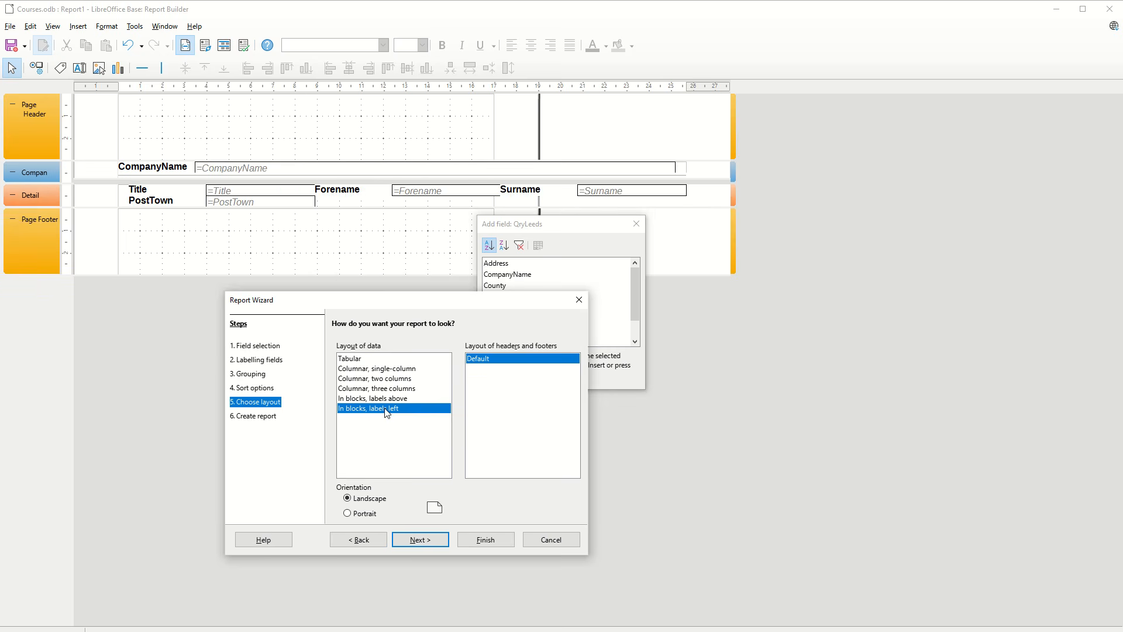
{"action": "left_click_drag", "start_coordinate": [402, 306], "coordinate": [413, 180]}
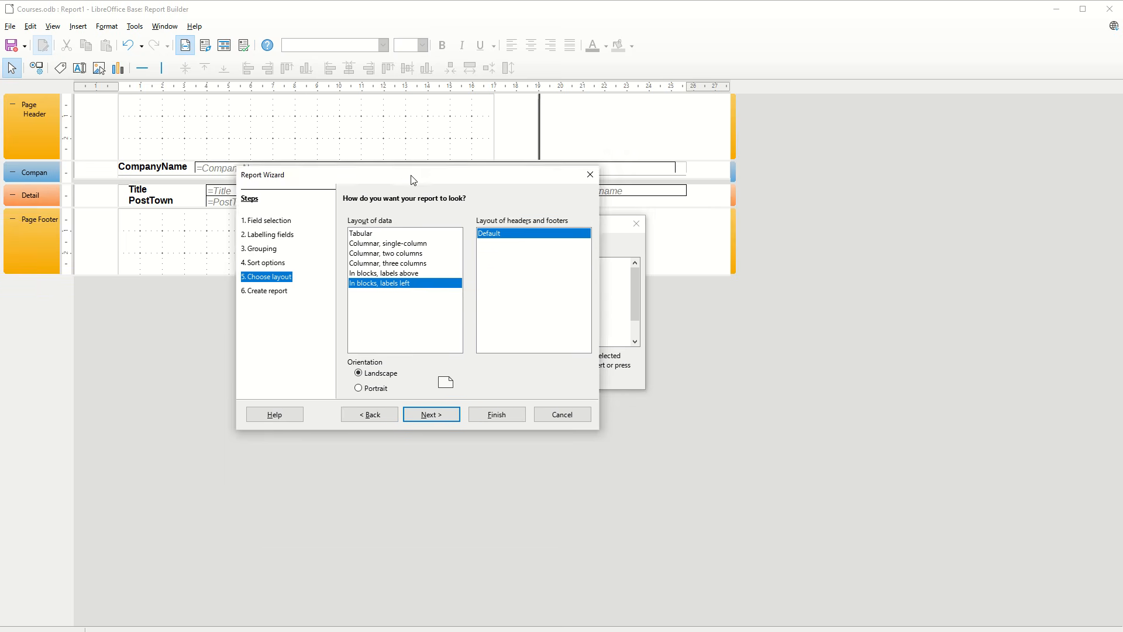
Step: Choose the Tabular layout, create the dynamic report immediately with the title RptQryLeeds, and close the resulting document
{"action": "left_click", "coordinate": [362, 235]}
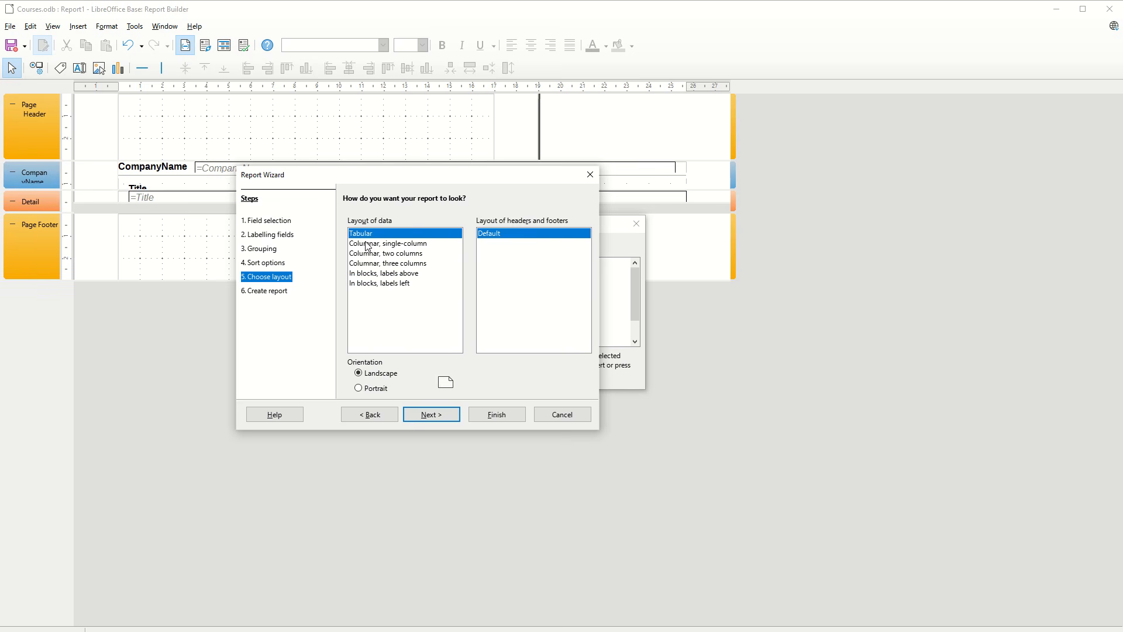
{"action": "left_click", "coordinate": [431, 413]}
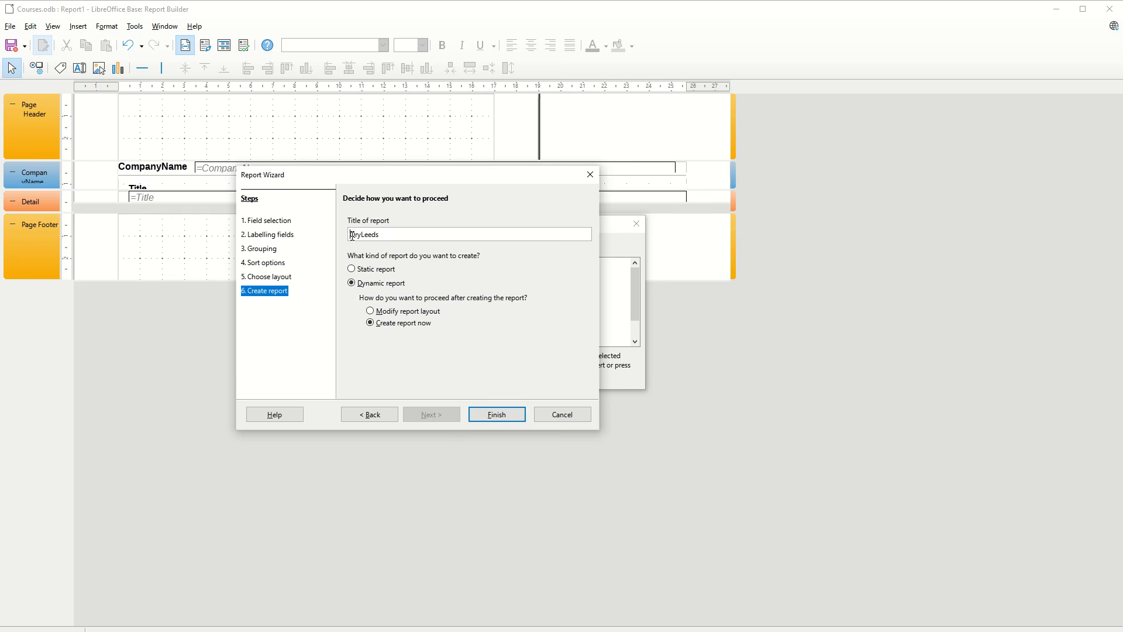
{"action": "type", "text": "Rpt"}
{"action": "left_click", "coordinate": [496, 417]}
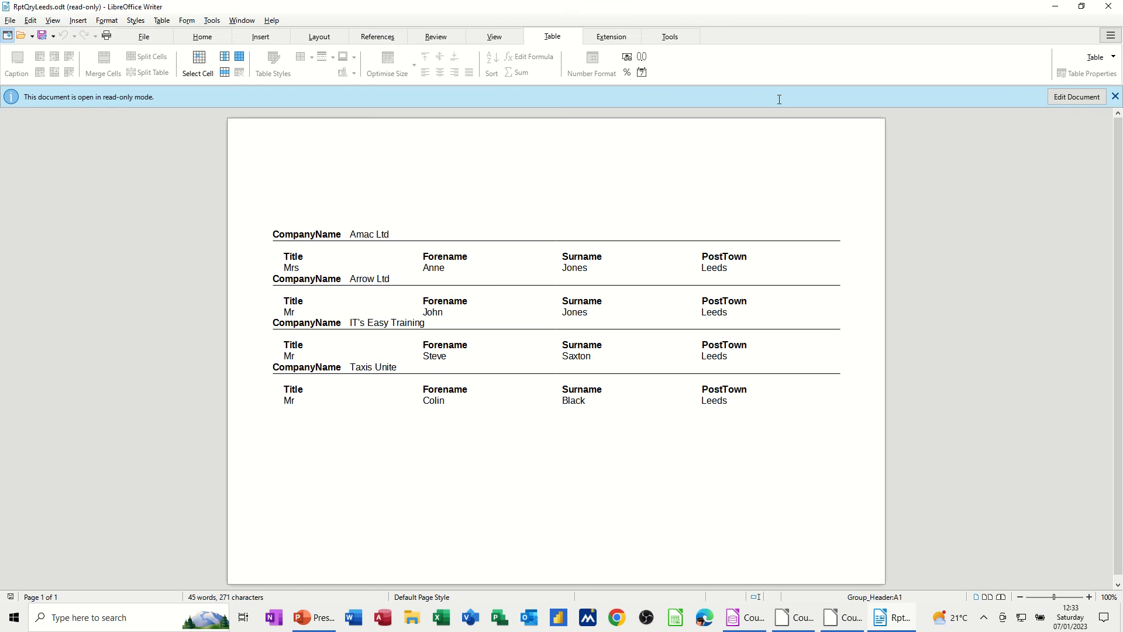
{"action": "left_click", "coordinate": [1110, 8]}
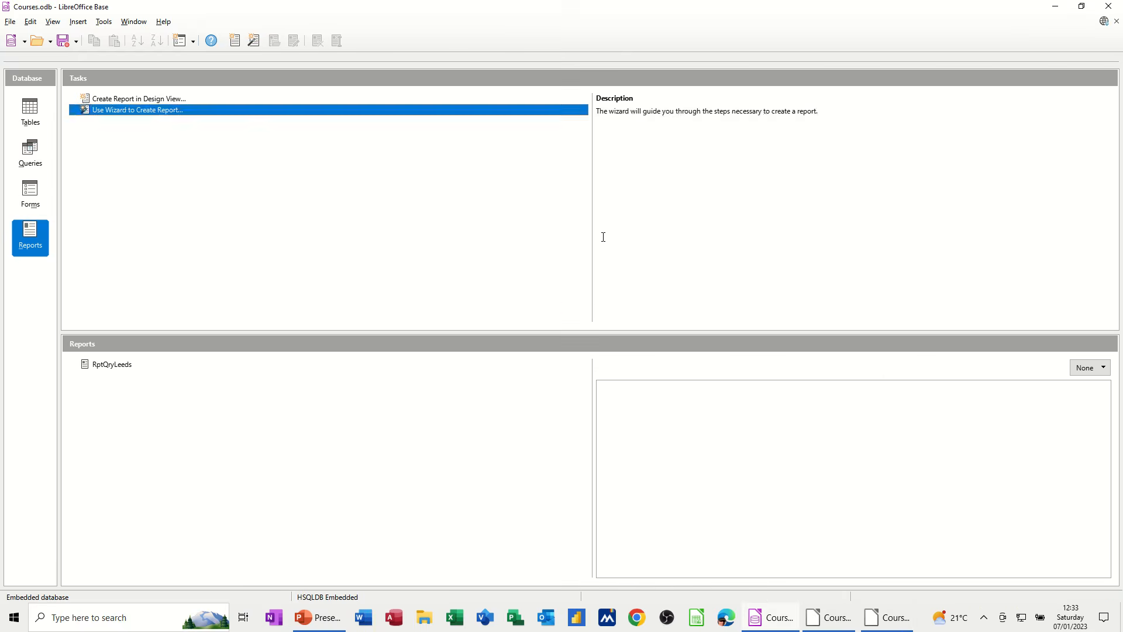
Step: Review the saved database objects in turn: the report, the form, the query and the table
{"action": "left_click", "coordinate": [99, 373]}
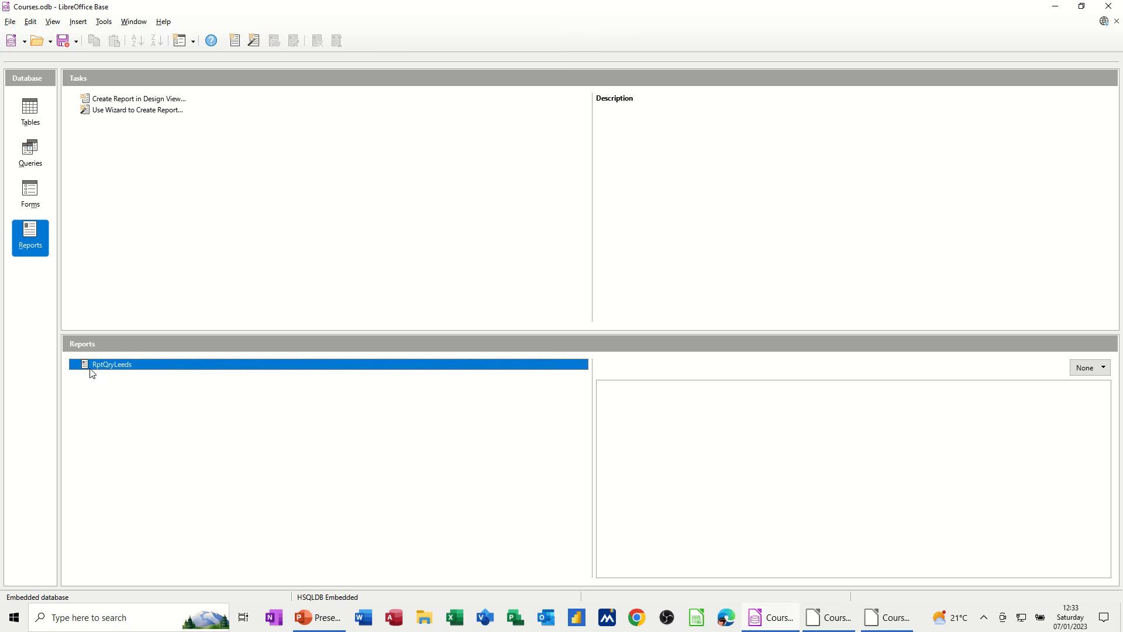
{"action": "left_click", "coordinate": [33, 195]}
{"action": "left_click", "coordinate": [108, 366]}
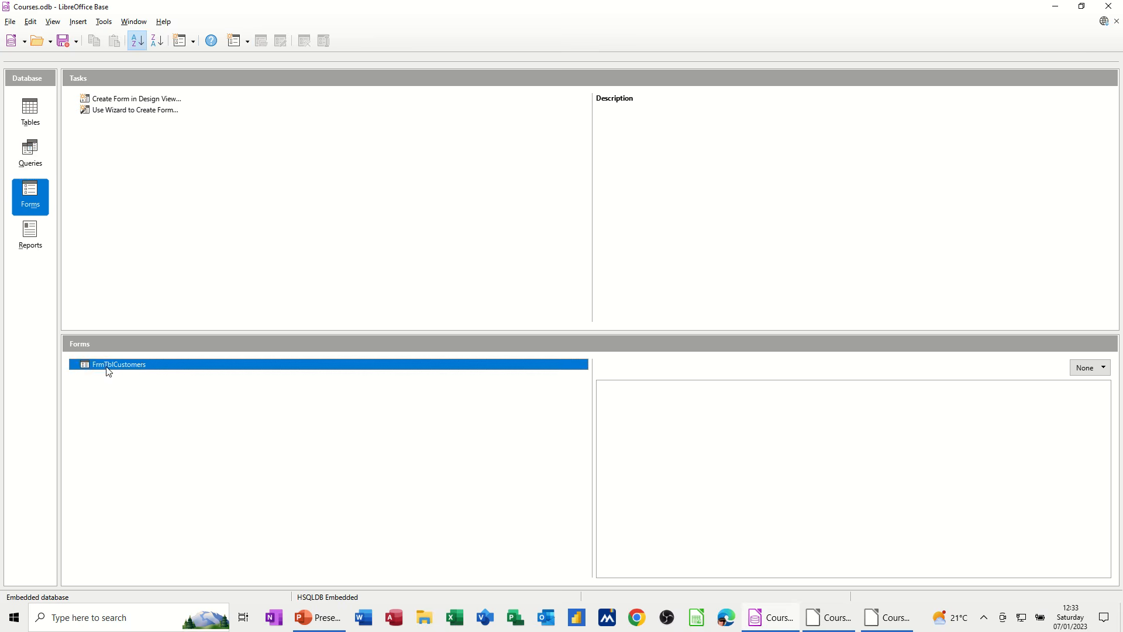
{"action": "left_click", "coordinate": [35, 157]}
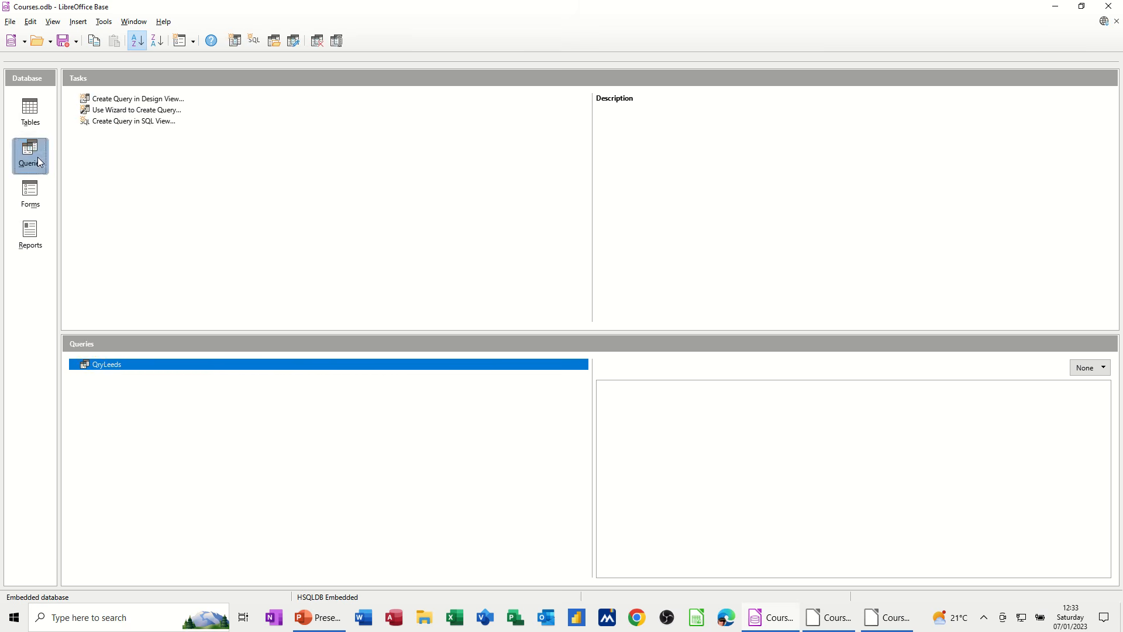
{"action": "left_click", "coordinate": [108, 365]}
{"action": "left_click", "coordinate": [29, 111]}
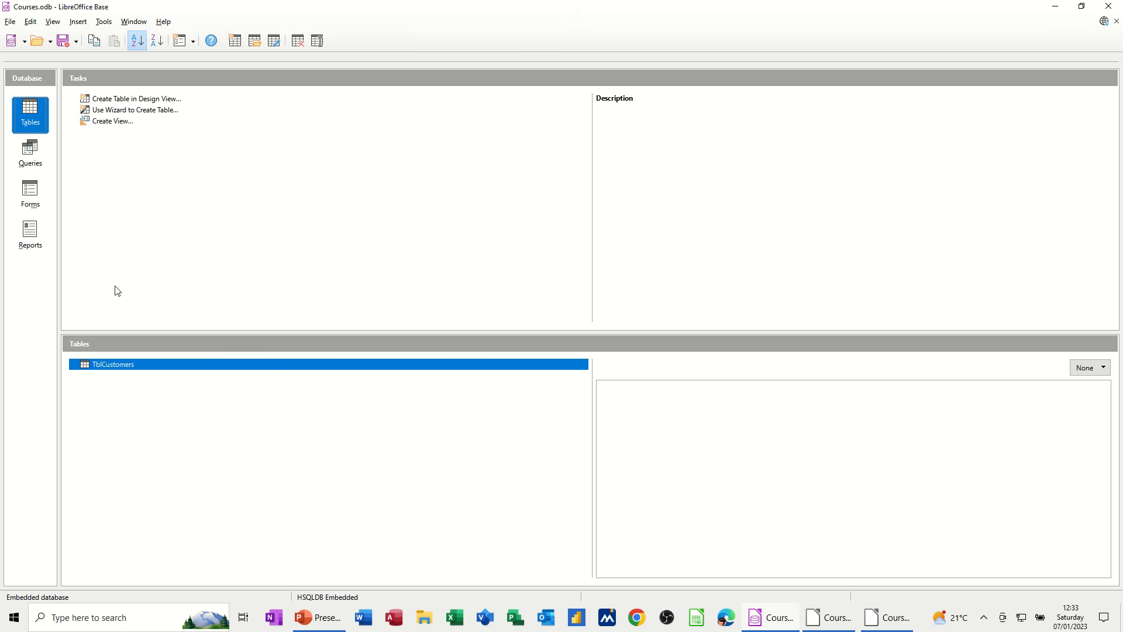
{"action": "left_click", "coordinate": [99, 366]}
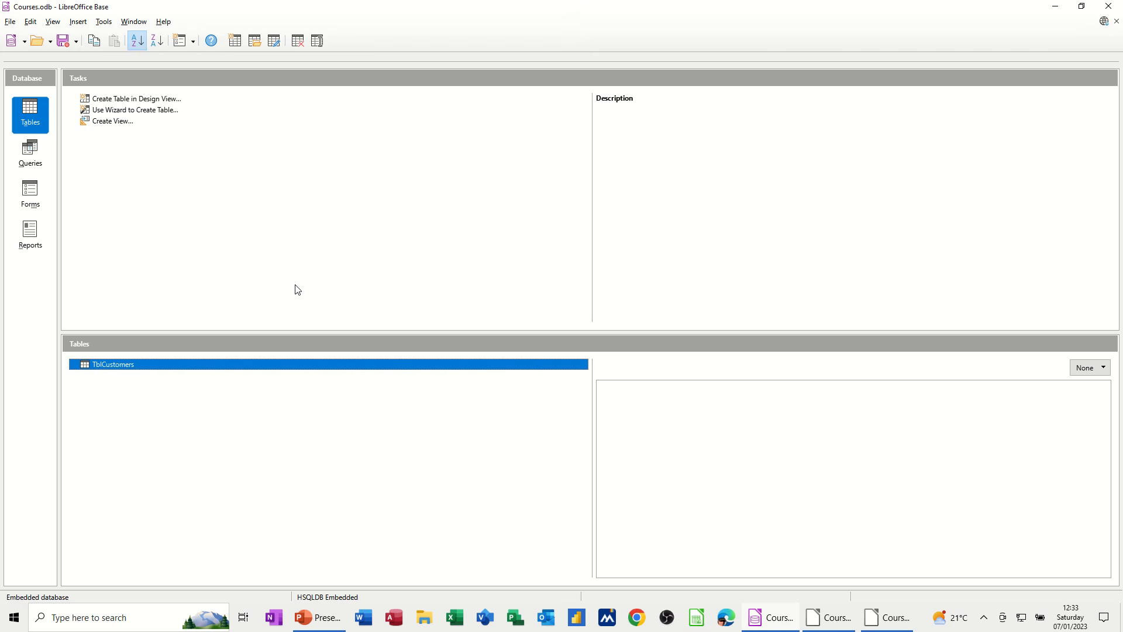